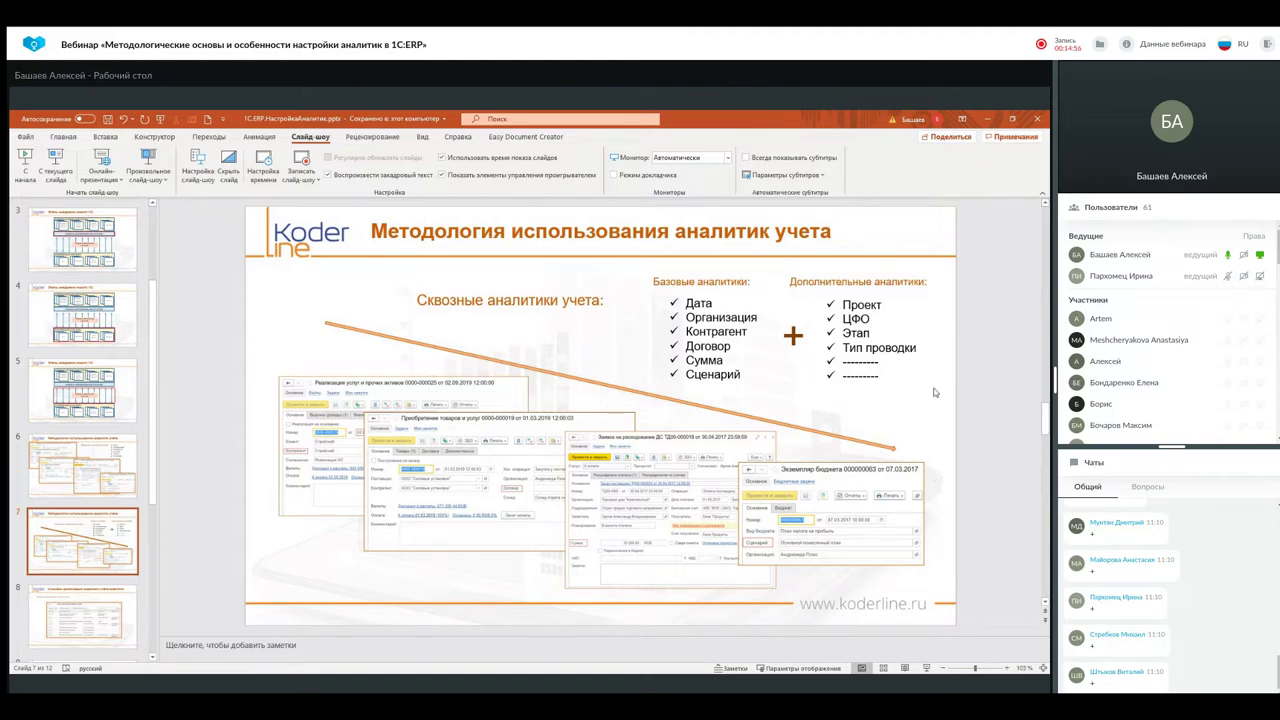
Page through the presentation from slide 7 to slide 11, reviewing the ways of linking analytics to accounts, budget items and documents
key(Down)
key(Down)
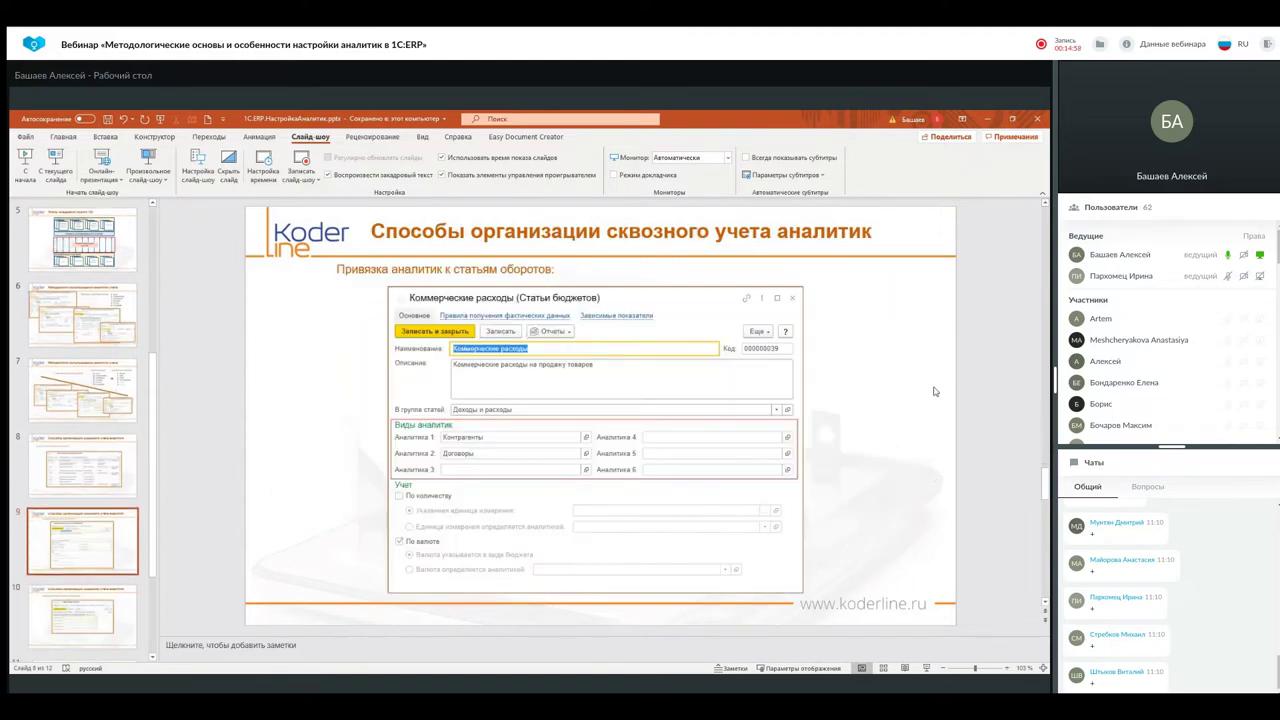
key(Up)
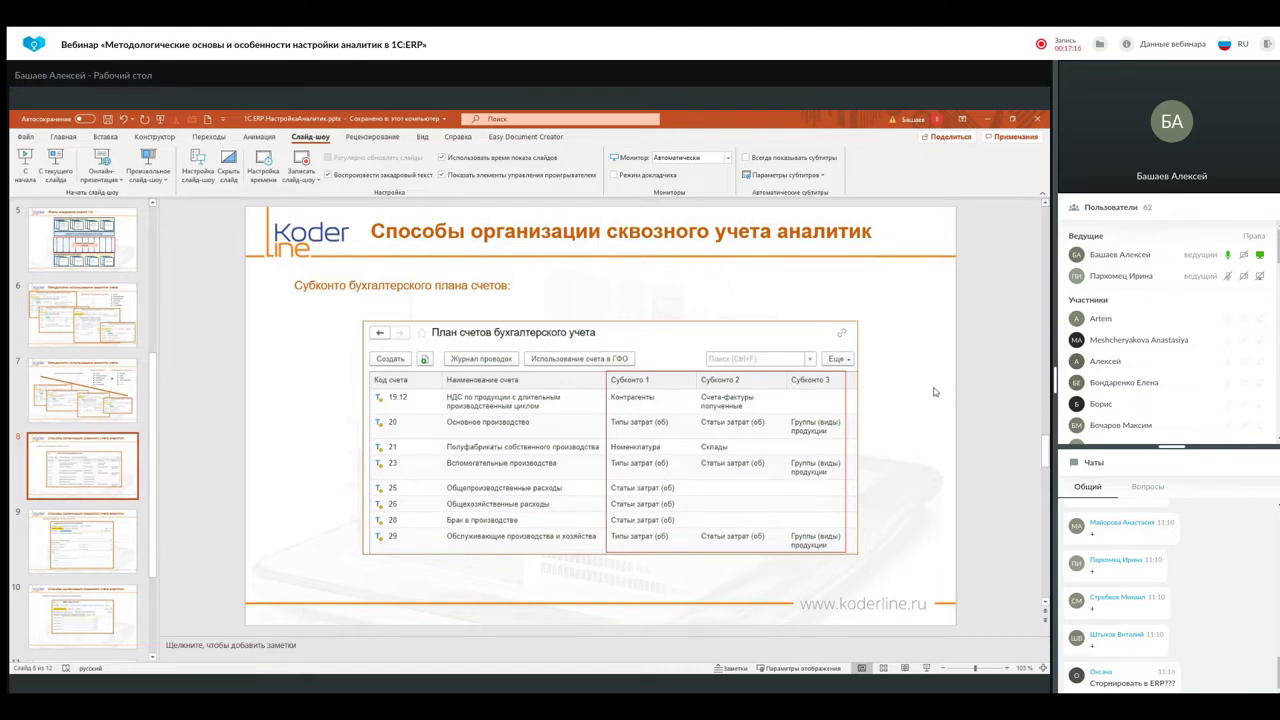
key(Page_Down)
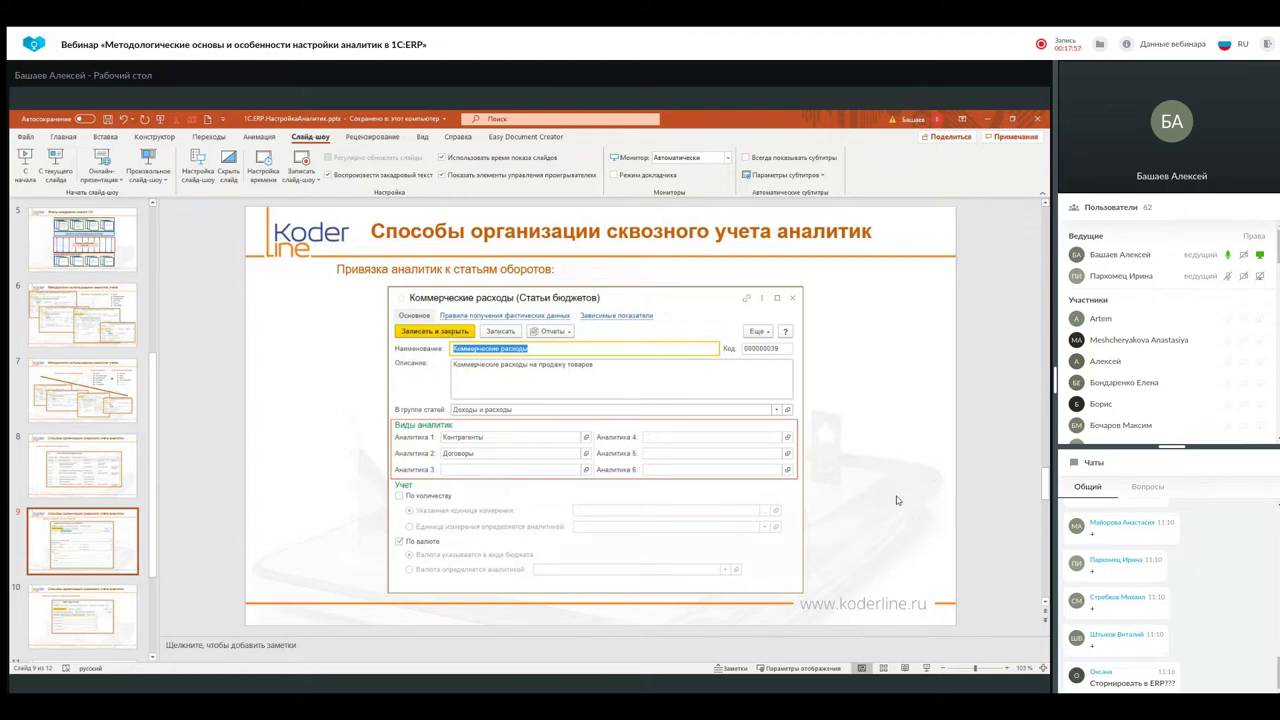
scroll(896, 500, down, 1)
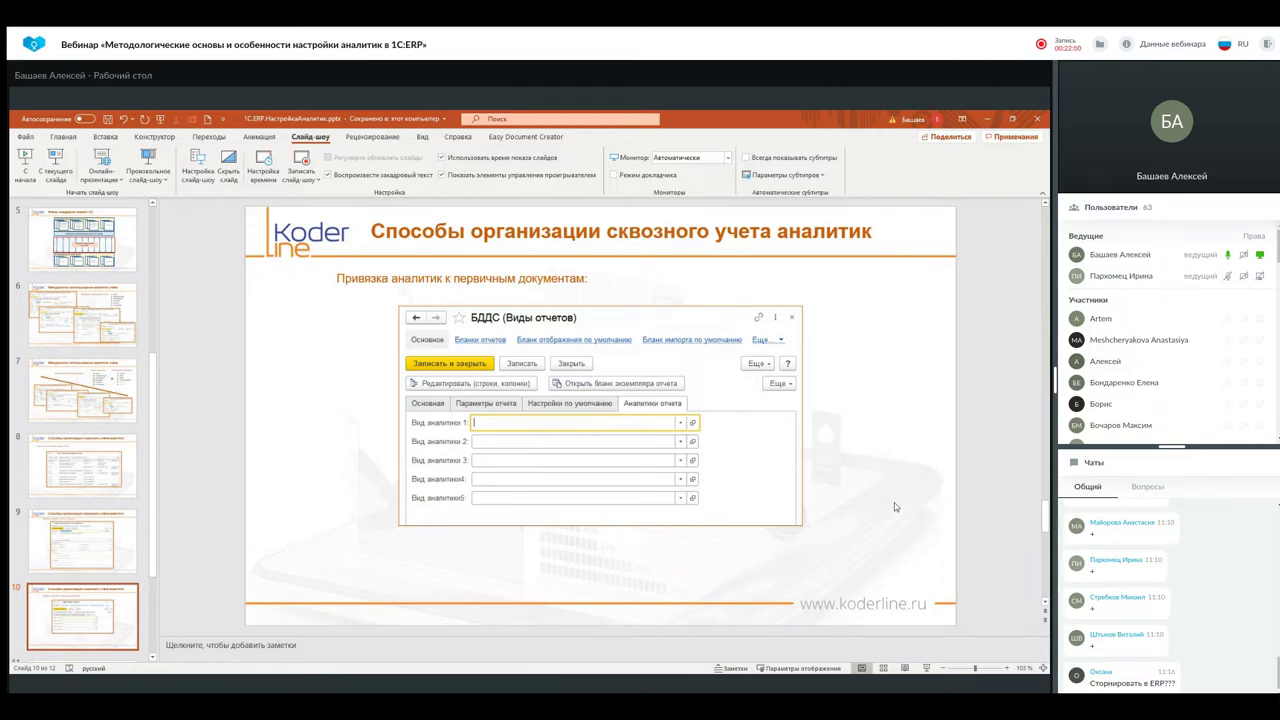
scroll(894, 502, down, 1)
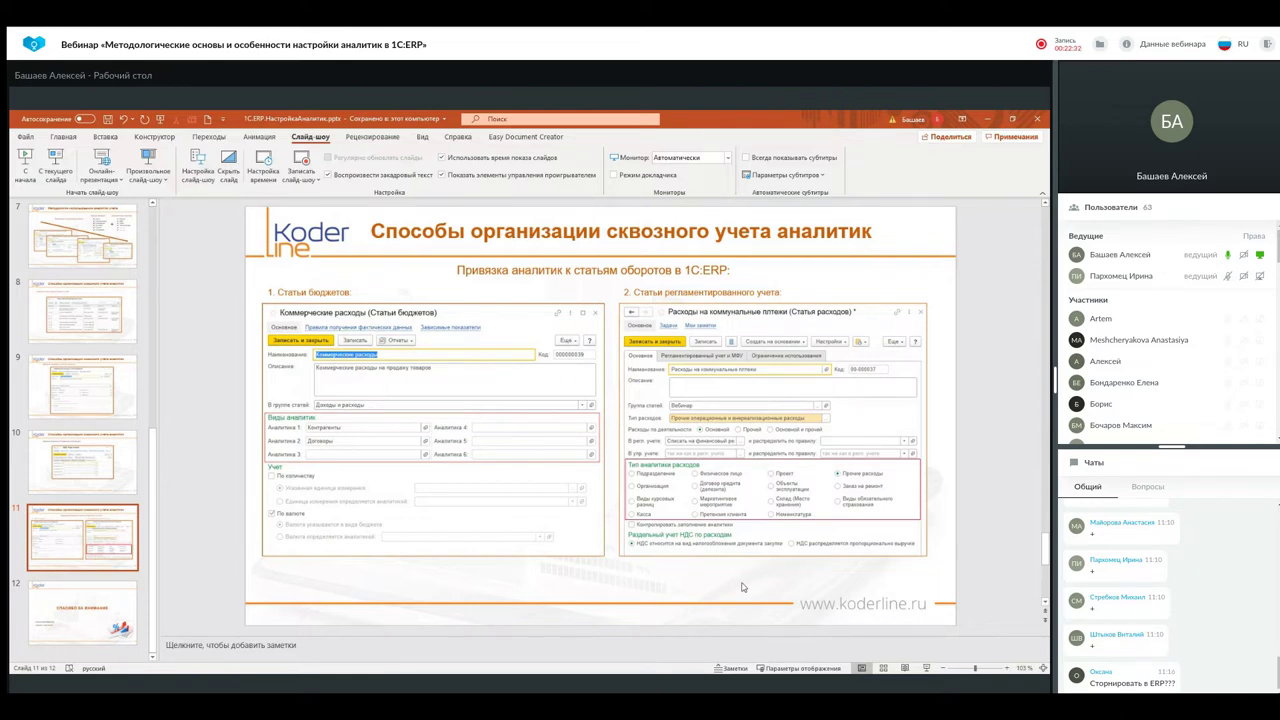
Examine the budget item and expense item form pictures on slide 11, highlighting each one in turn
click(372, 318)
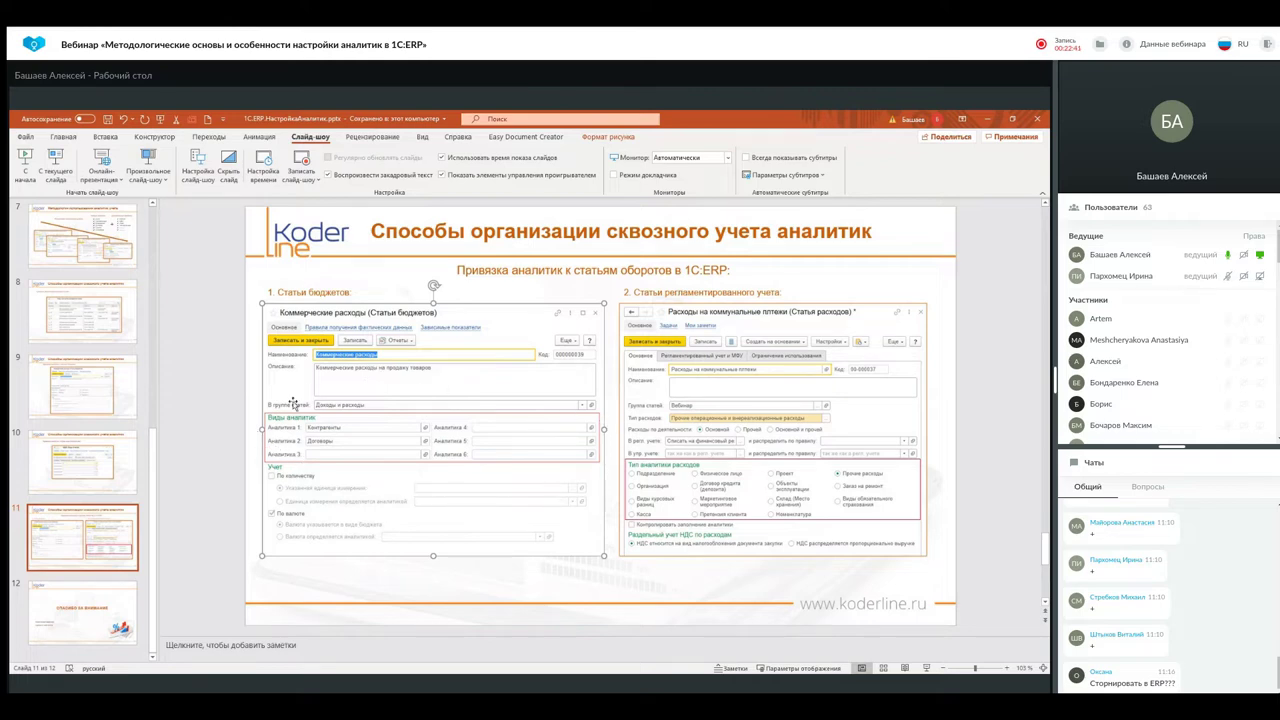
click(885, 422)
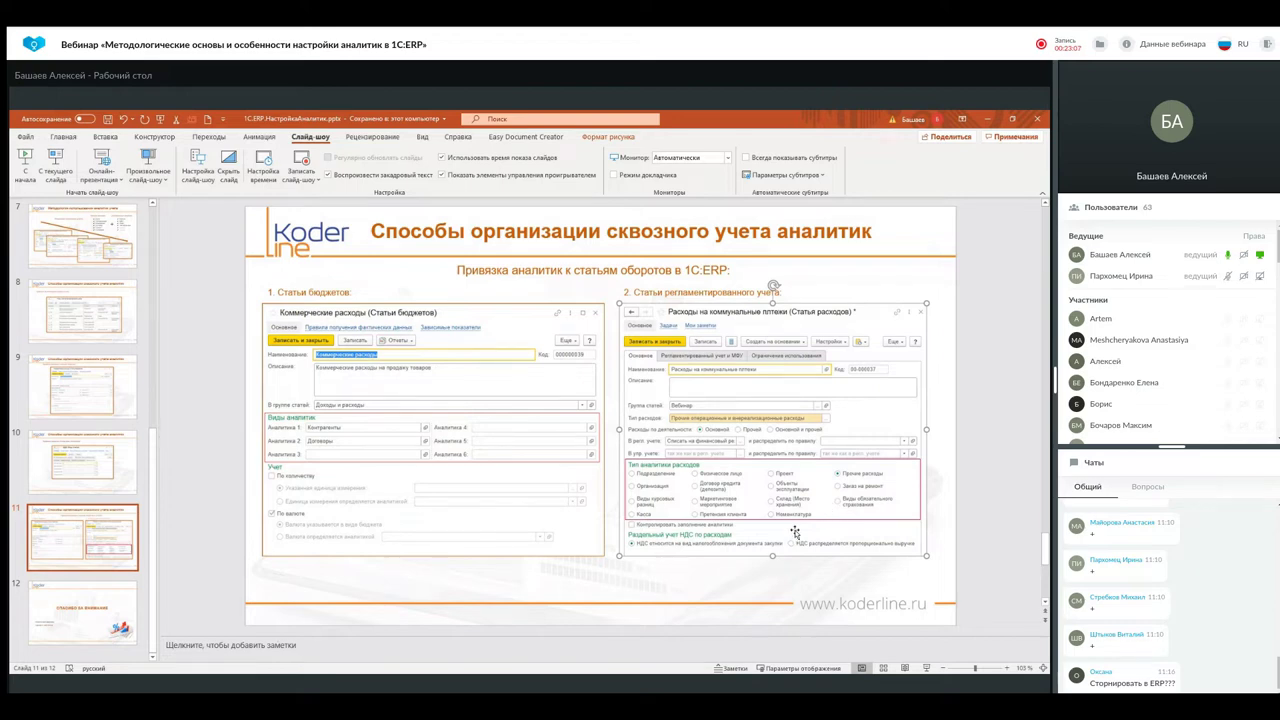
click(780, 576)
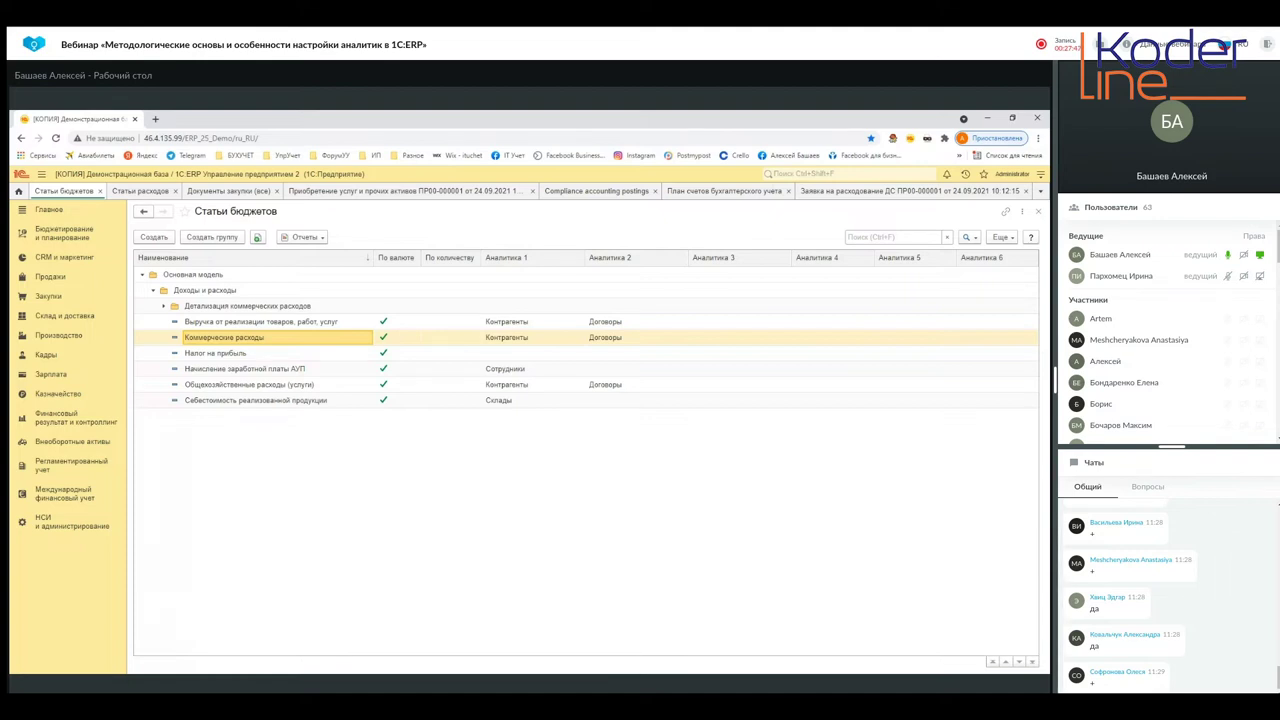
Open the «Коммерческие расходы» item from the «Статьи бюджетов» list in the budgeting and planning section
click(50, 236)
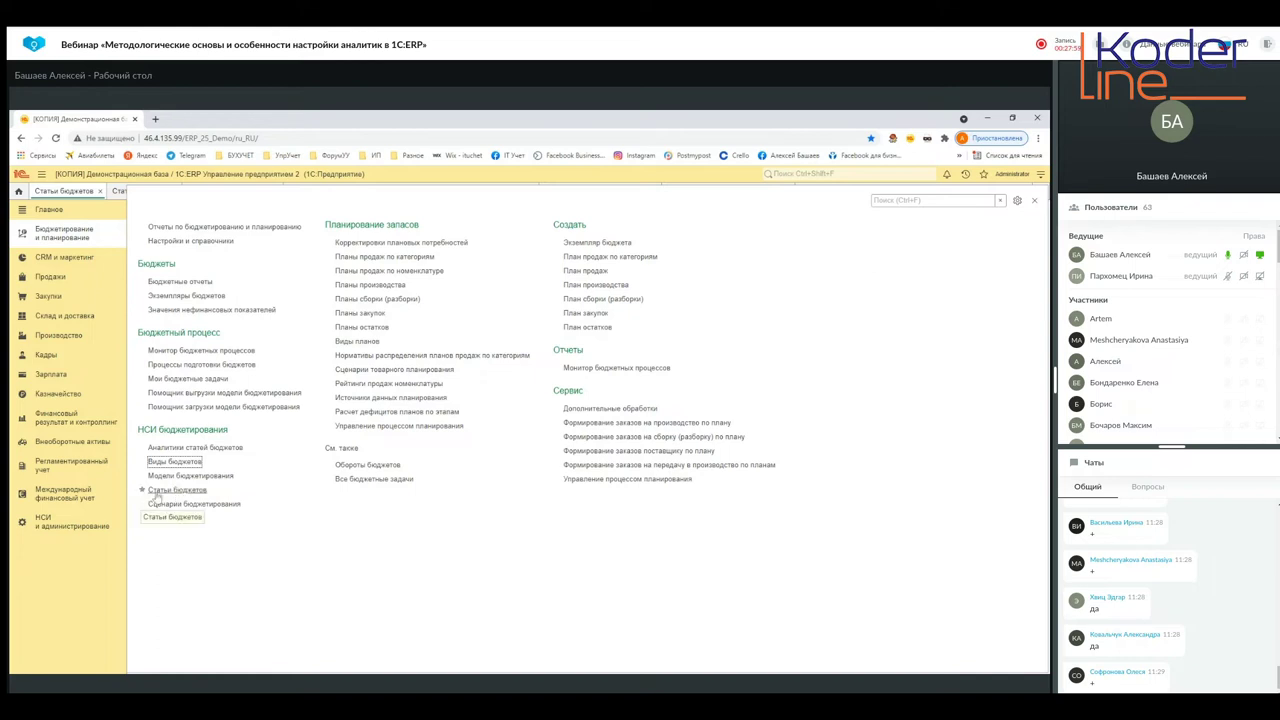
click(158, 495)
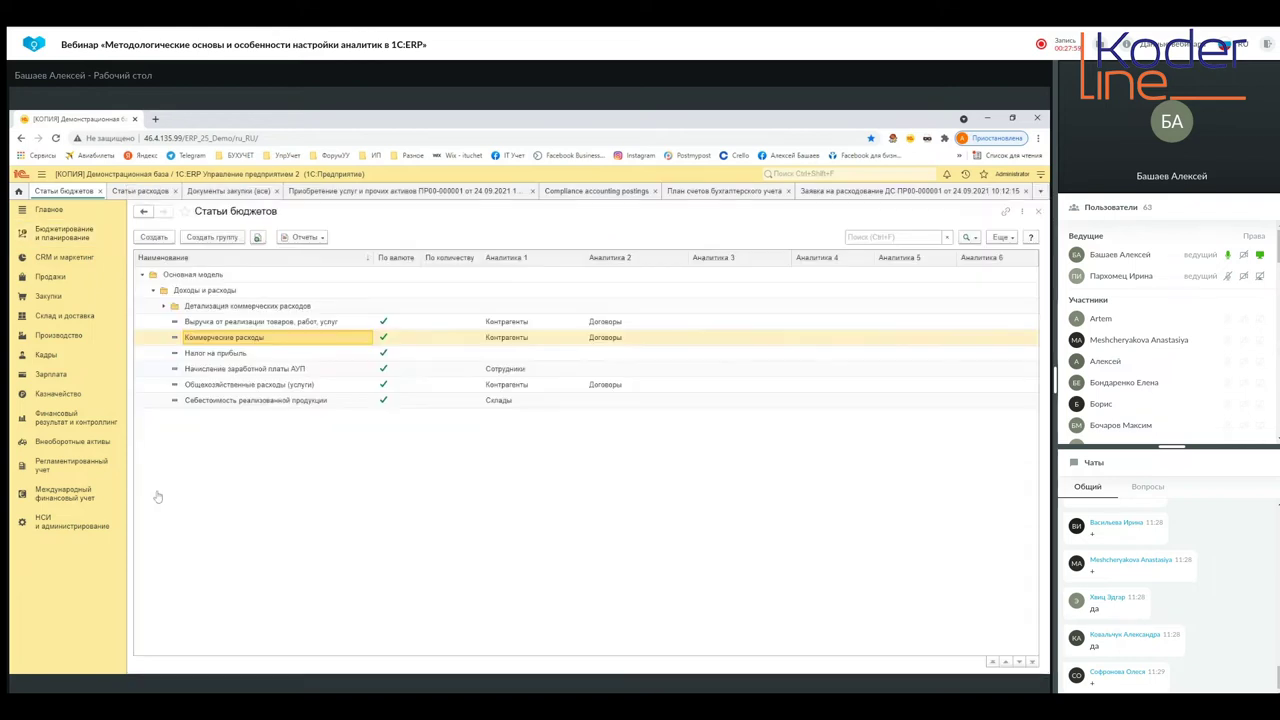
double_click(312, 341)
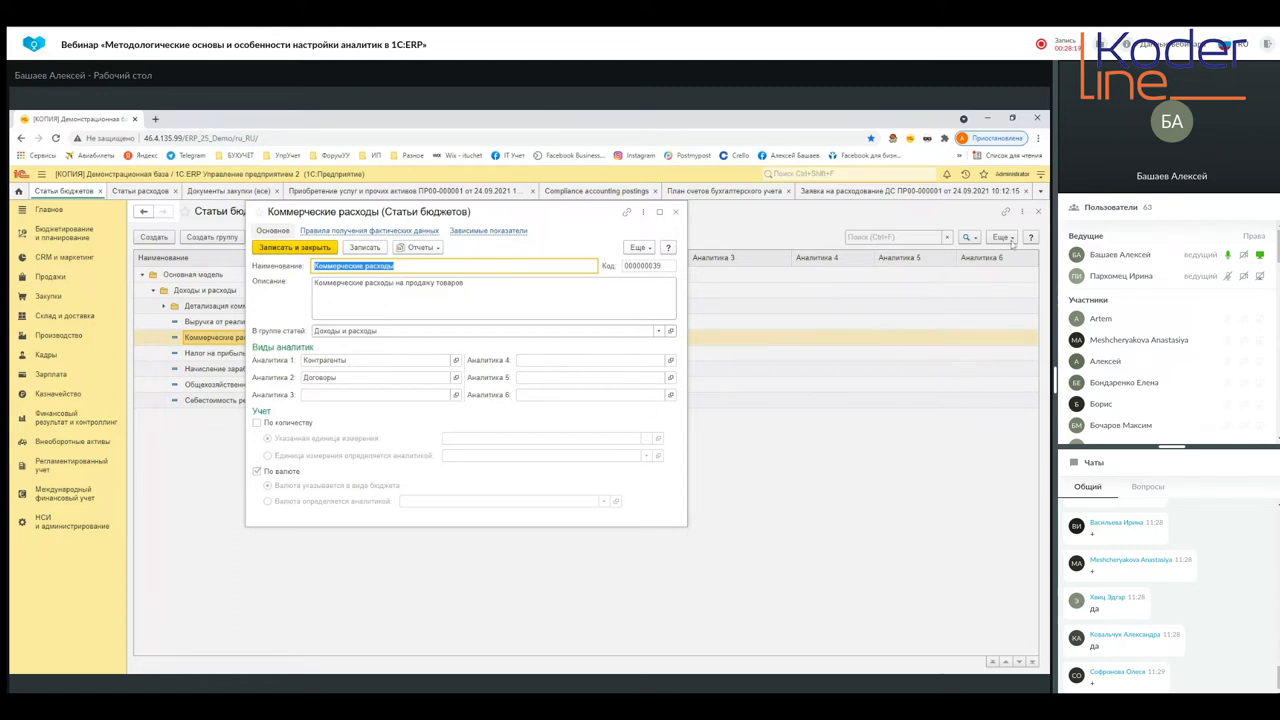
Unlock the attributes of the «Коммерческие расходы» budget item for editing
click(638, 247)
click(584, 388)
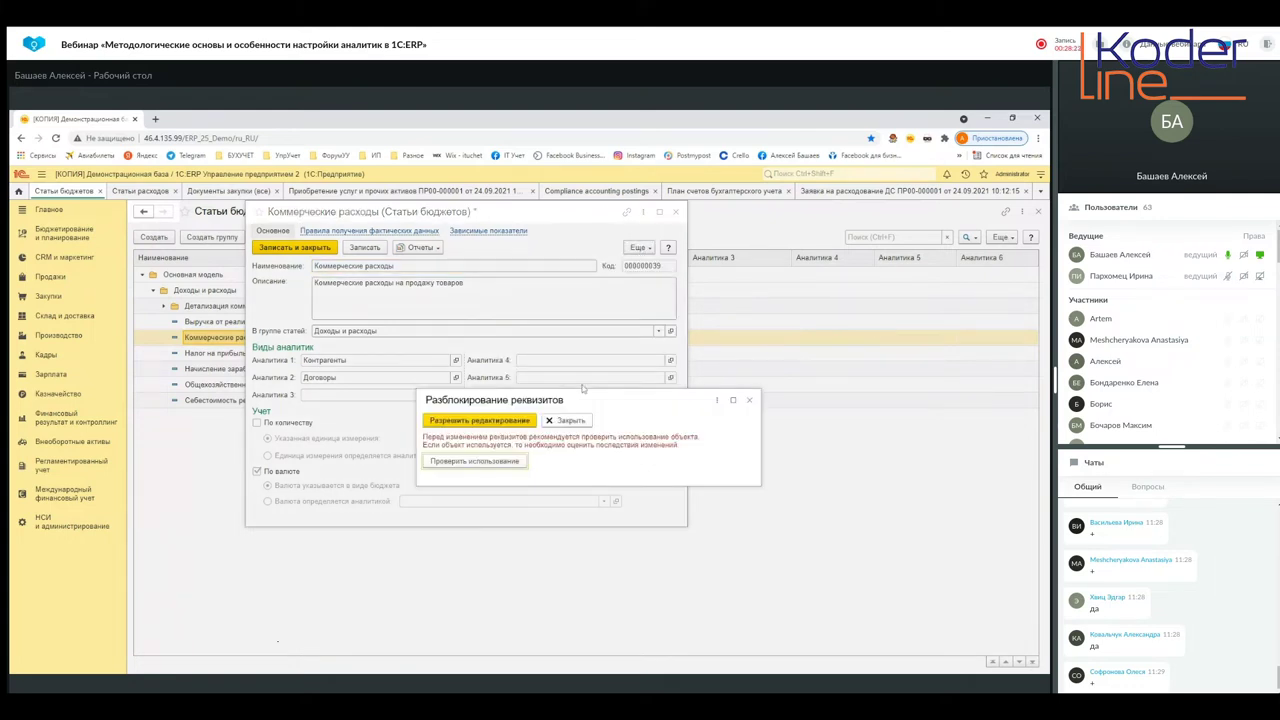
click(489, 428)
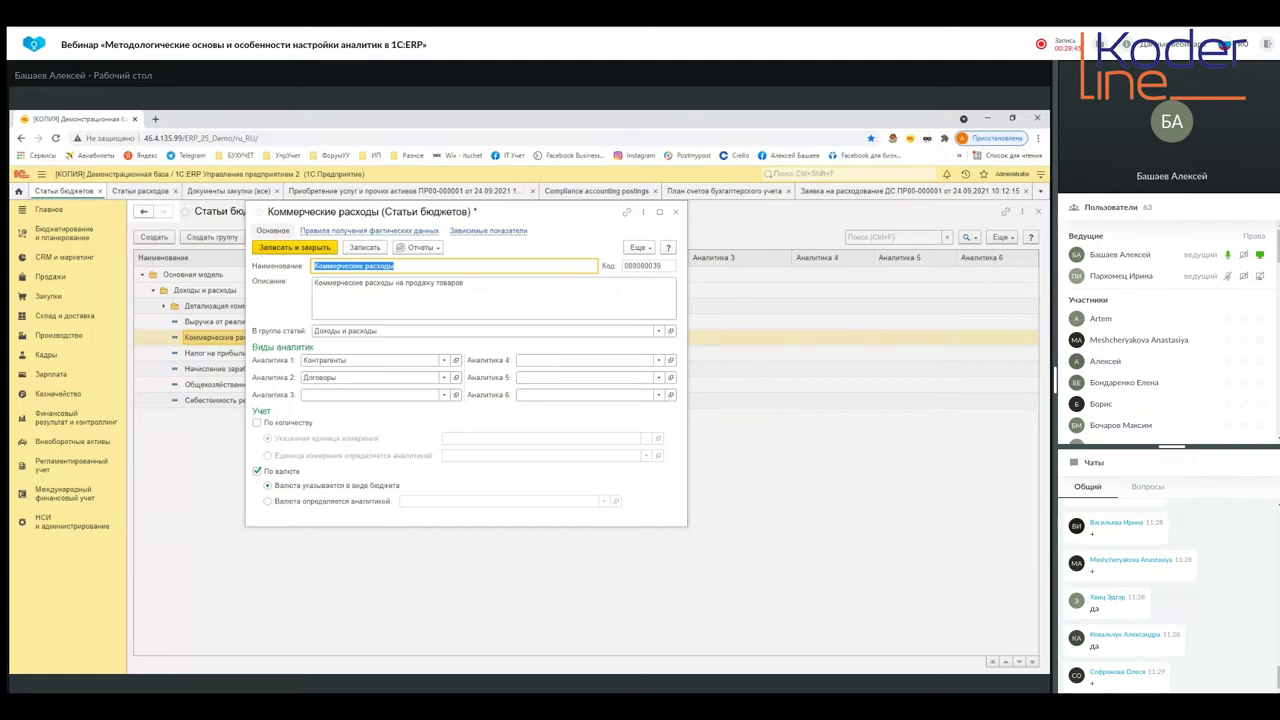
Set «Аналитика 3» of the budget item to «Статьи расходов» from the full list of analytics
click(445, 398)
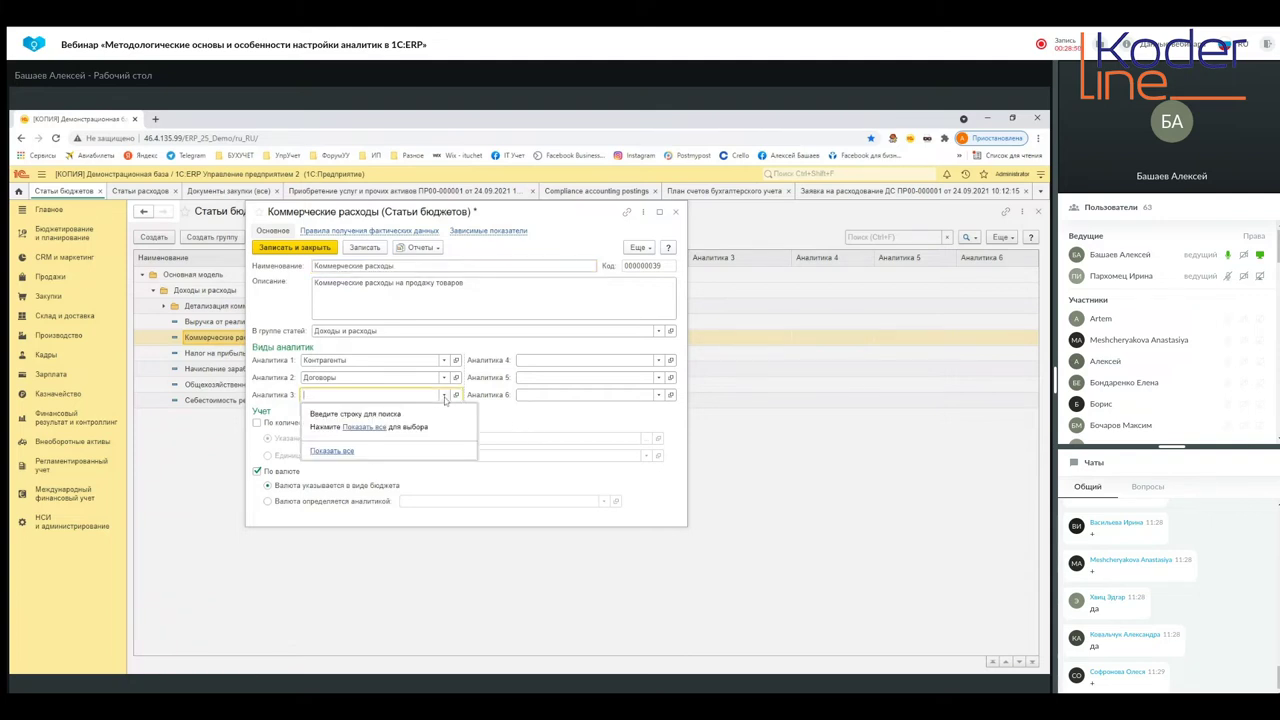
click(332, 451)
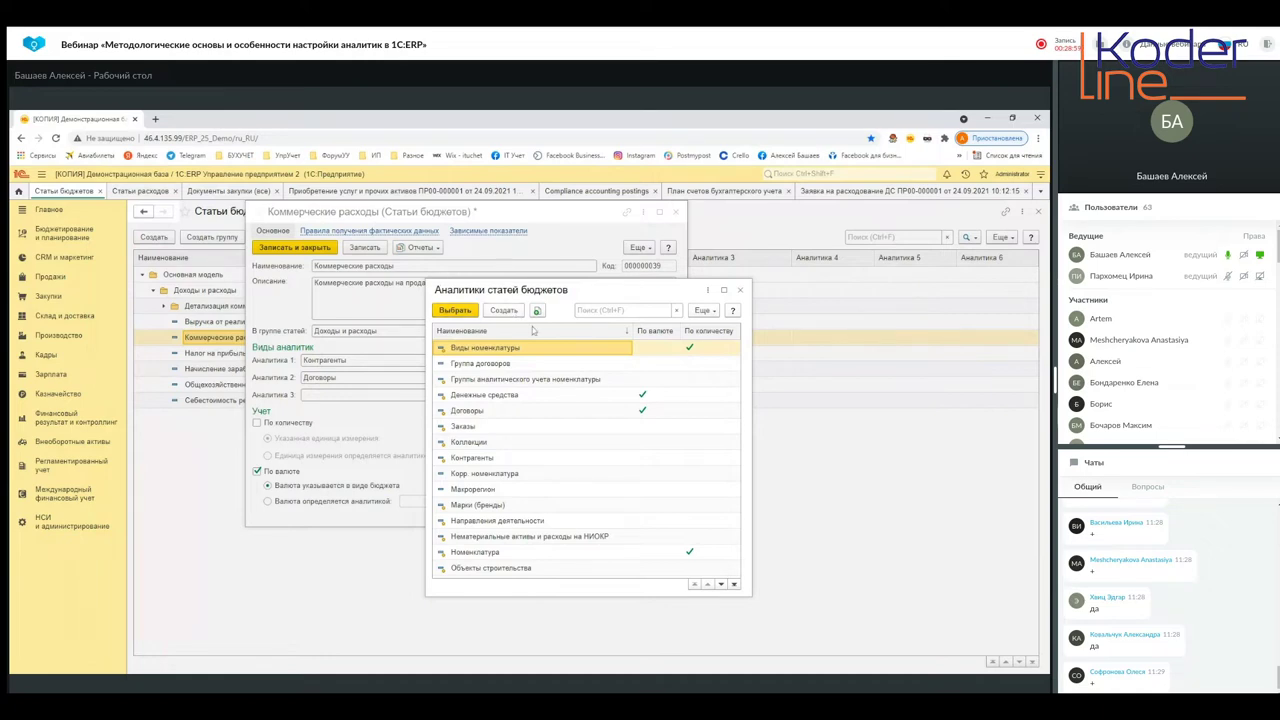
scroll(597, 442, down, 1)
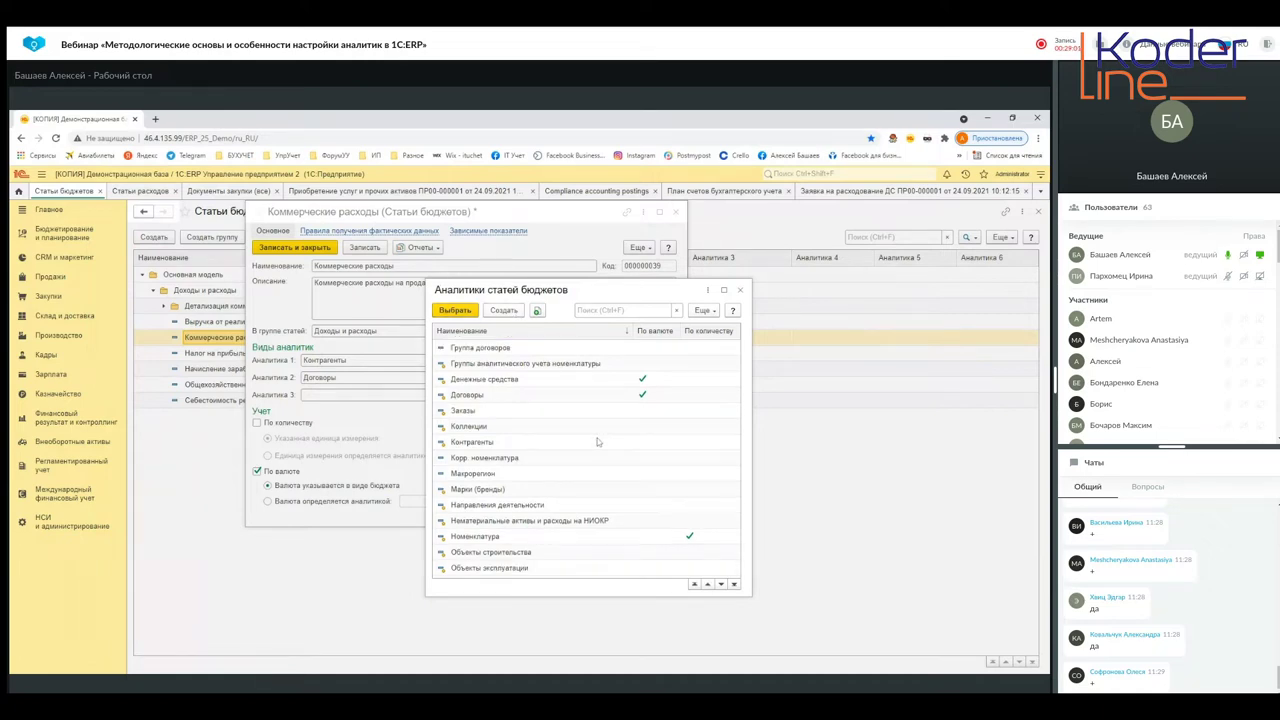
scroll(597, 442, down, 1)
scroll(597, 441, down, 14)
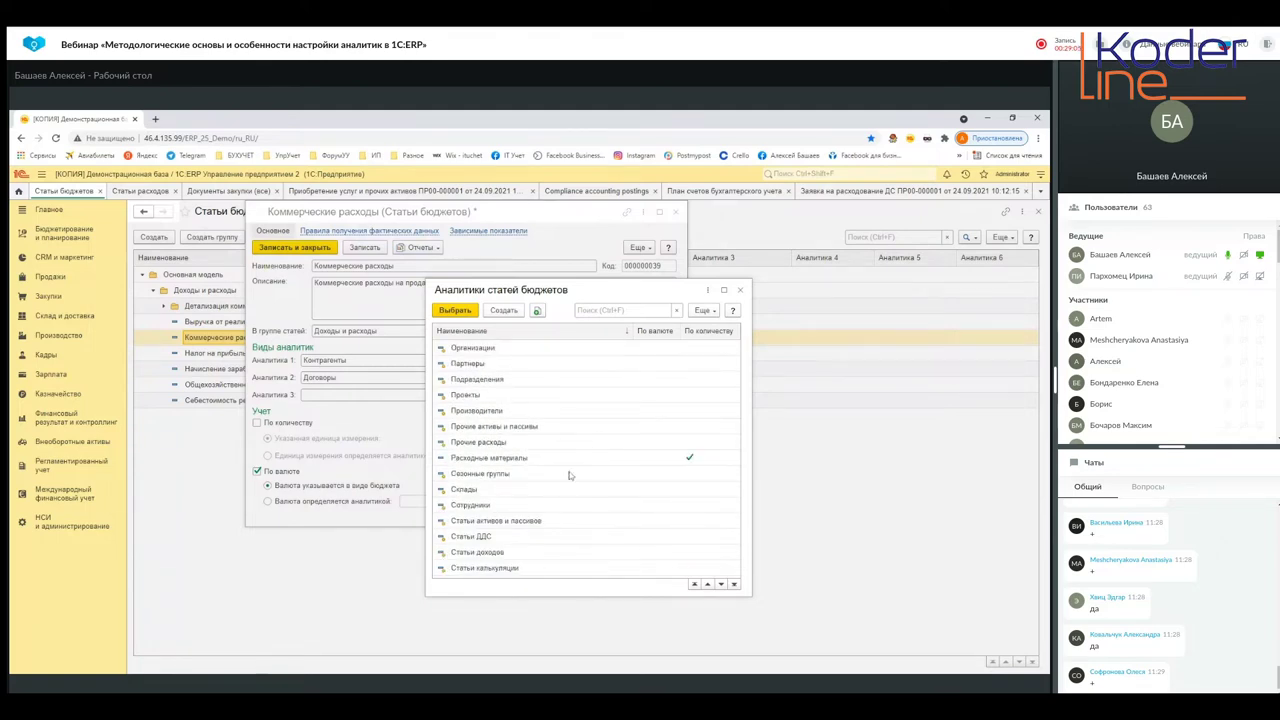
scroll(521, 510, down, 2)
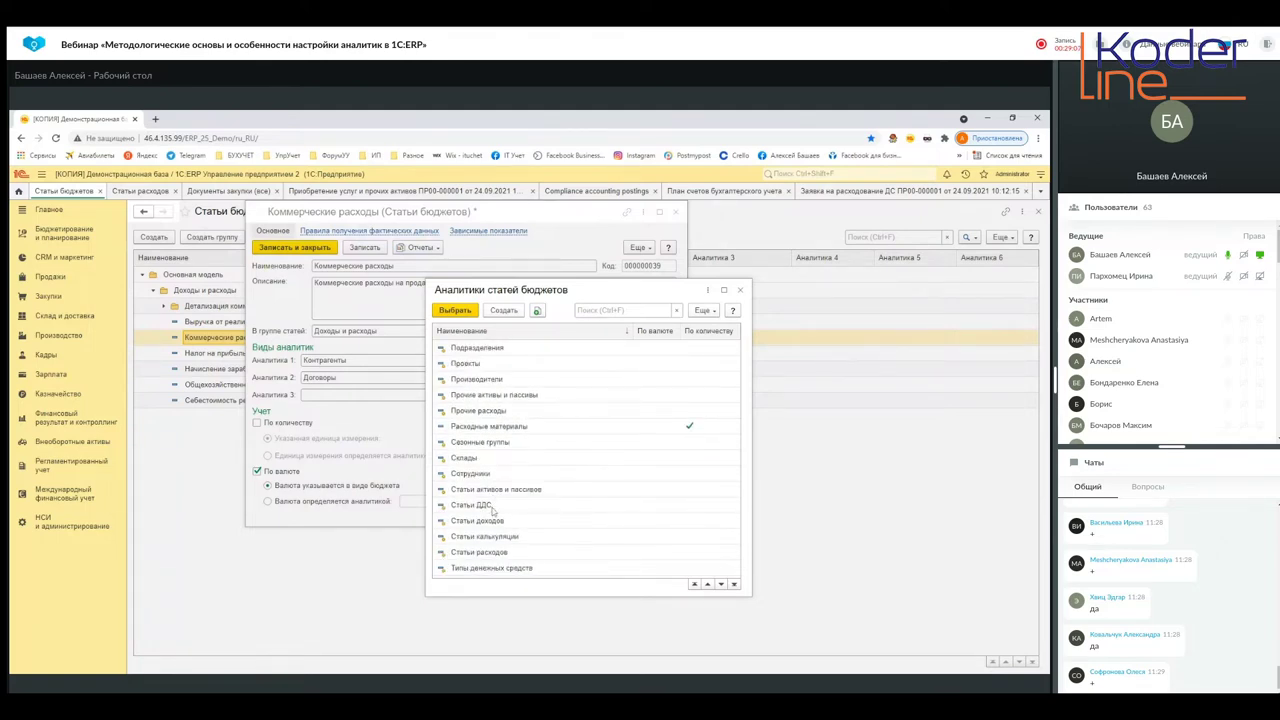
click(486, 553)
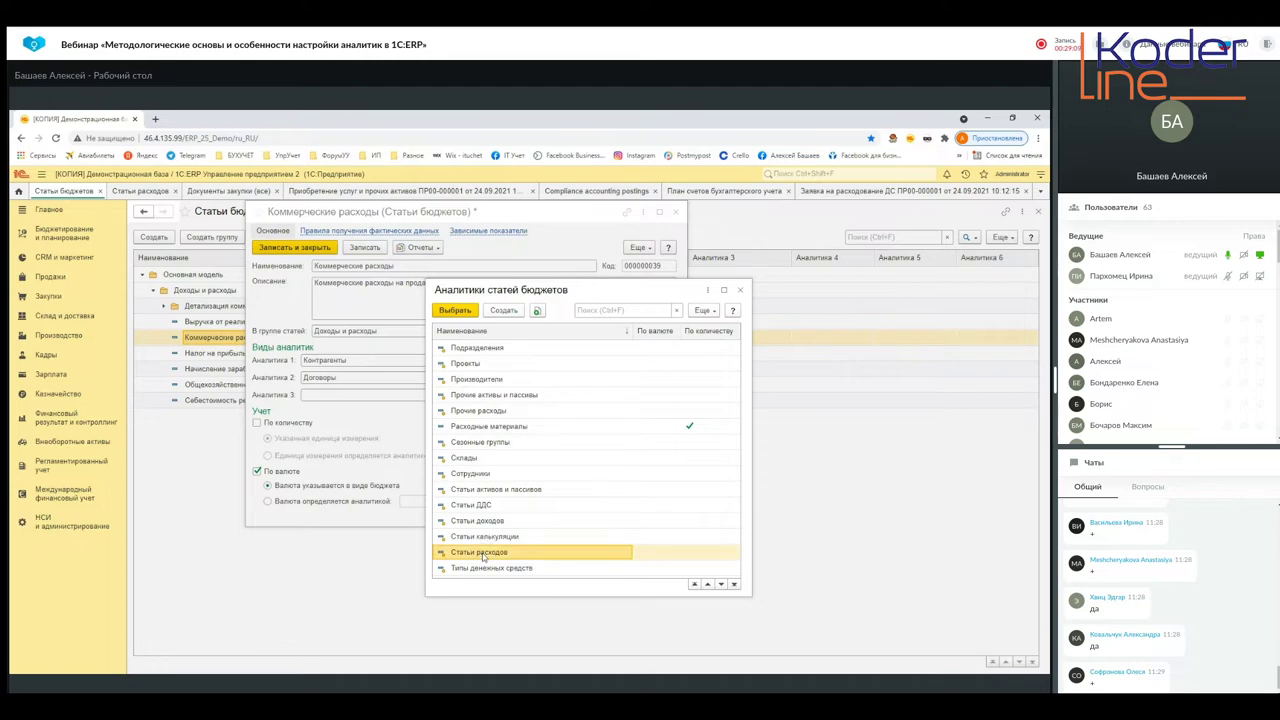
click(449, 311)
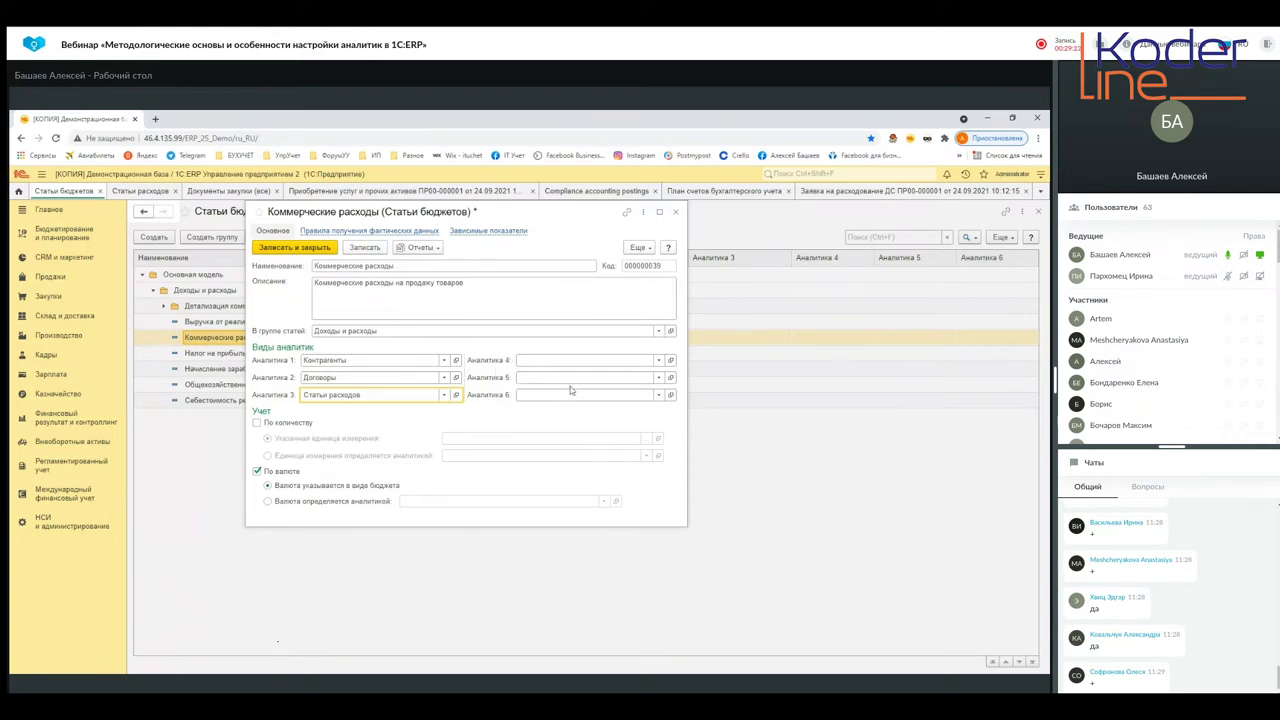
Examine the full list of analytics available for «Аналитика 3» in an enlarged window, and glance at the blank form for a new one
click(444, 396)
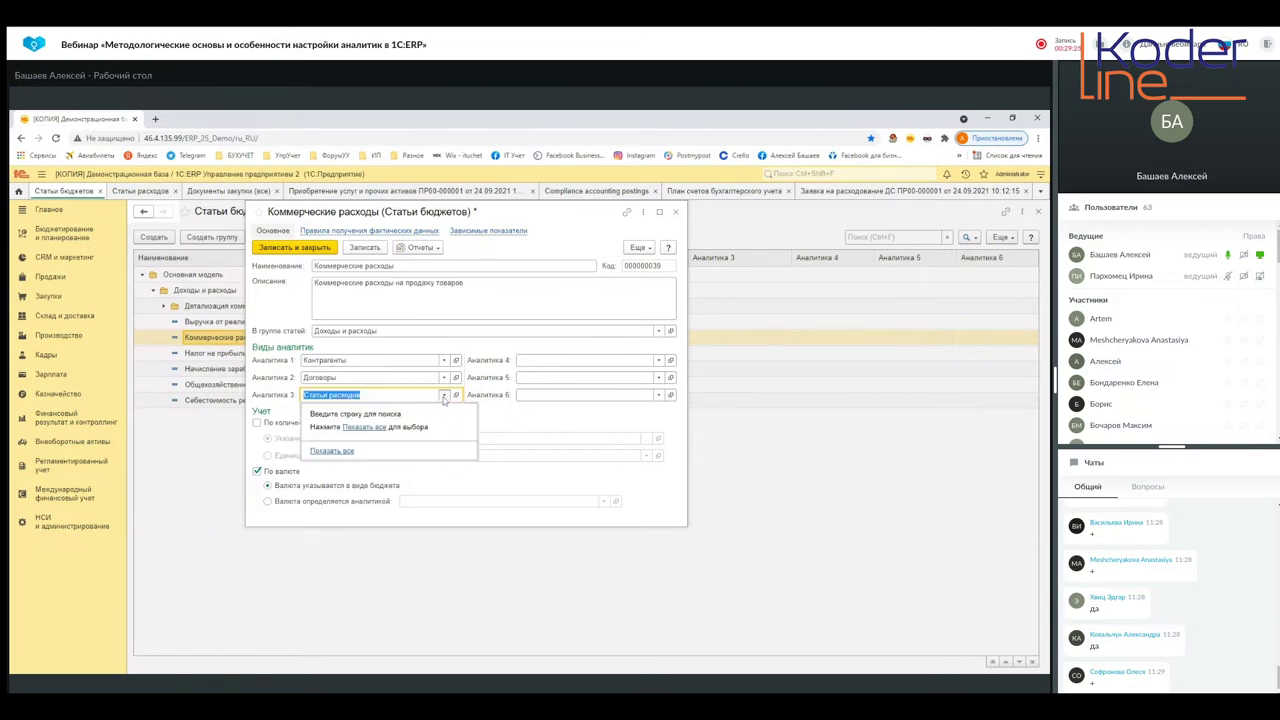
click(331, 451)
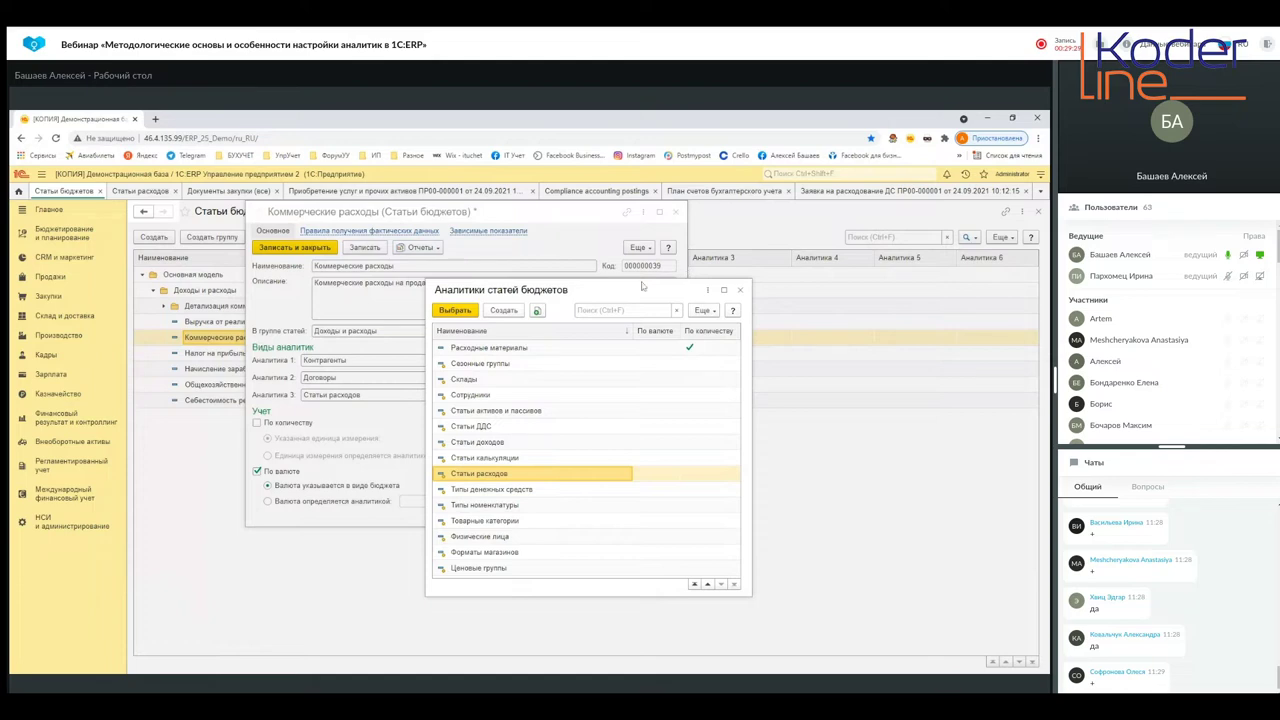
drag(641, 282, 648, 205)
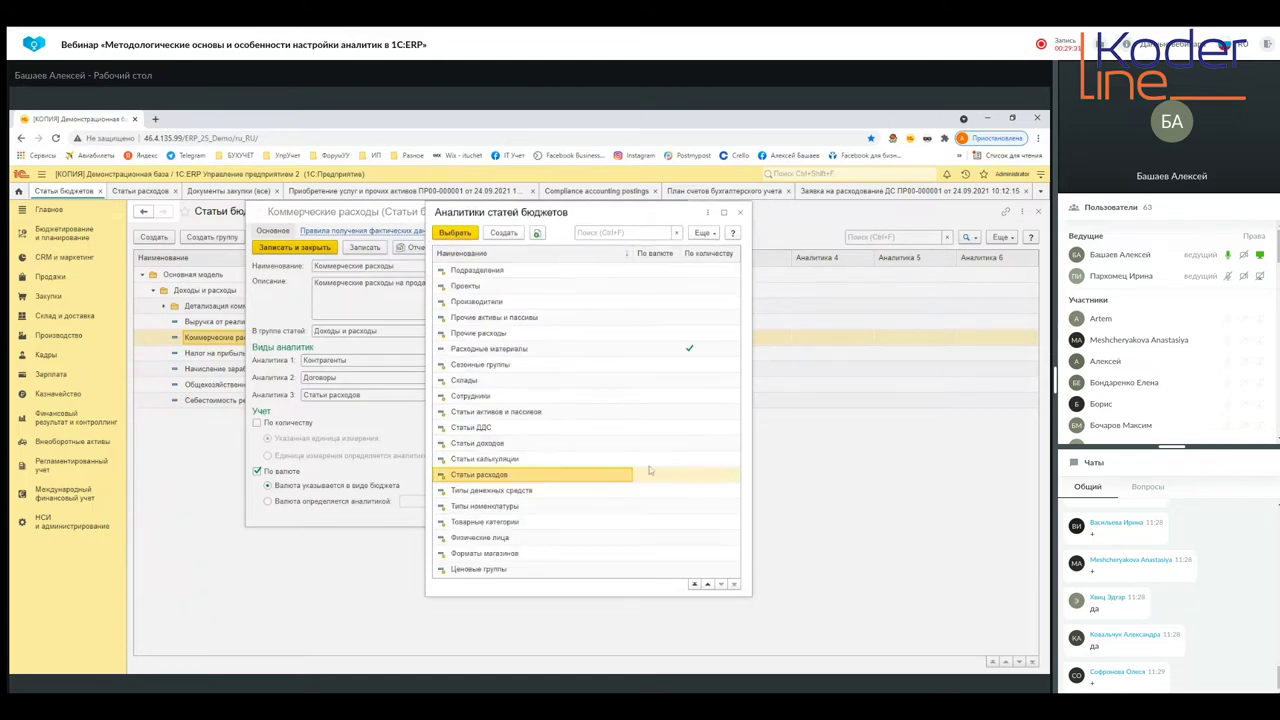
drag(627, 596, 626, 631)
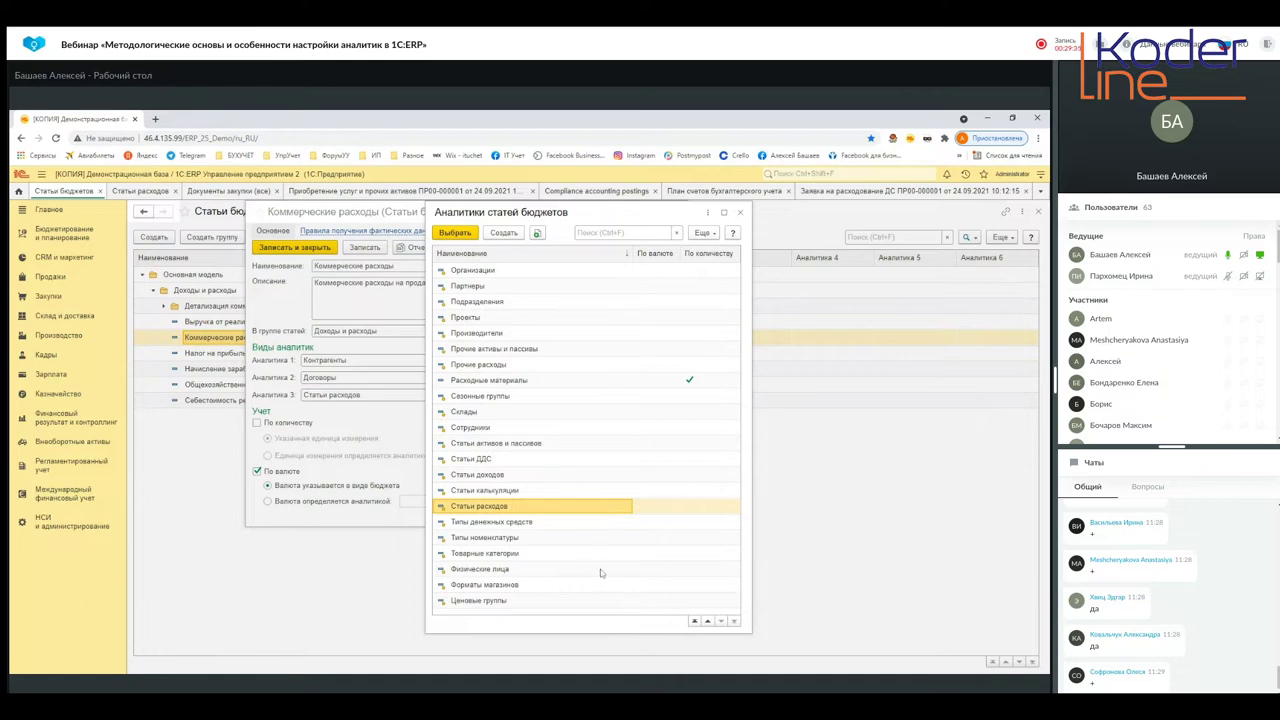
scroll(600, 569, up, 3)
scroll(598, 567, up, 4)
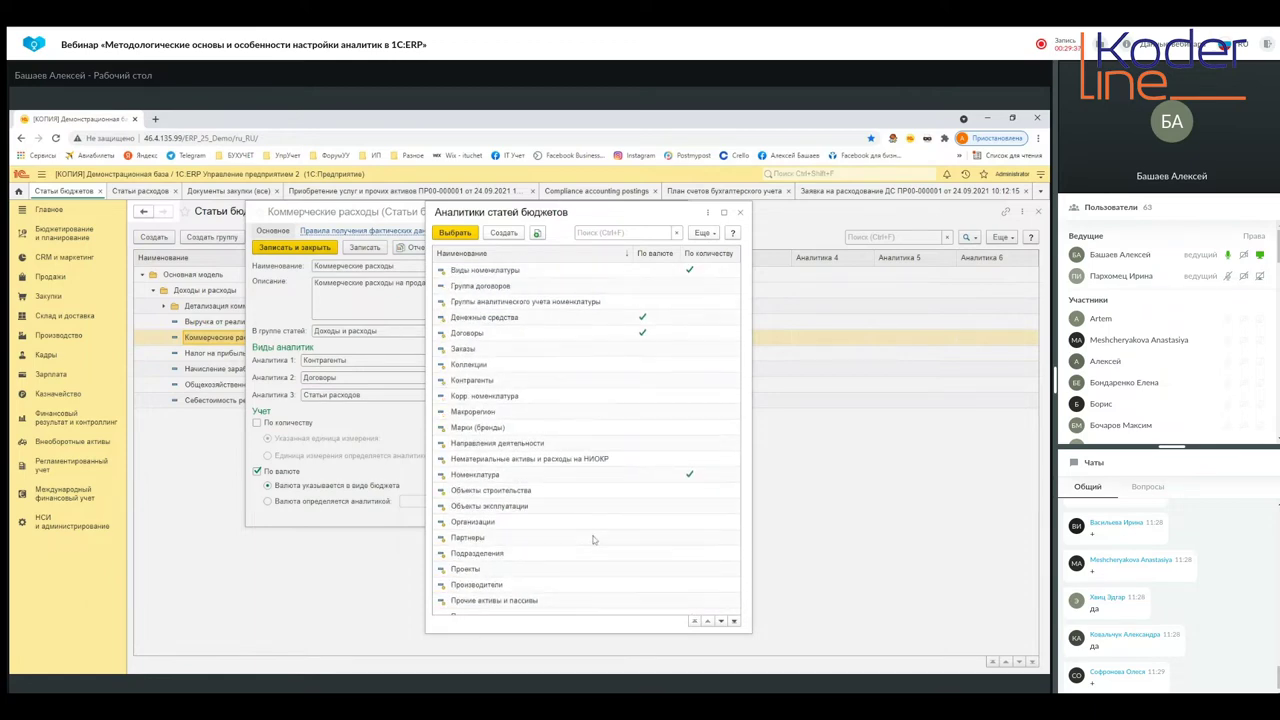
scroll(562, 429, down, 7)
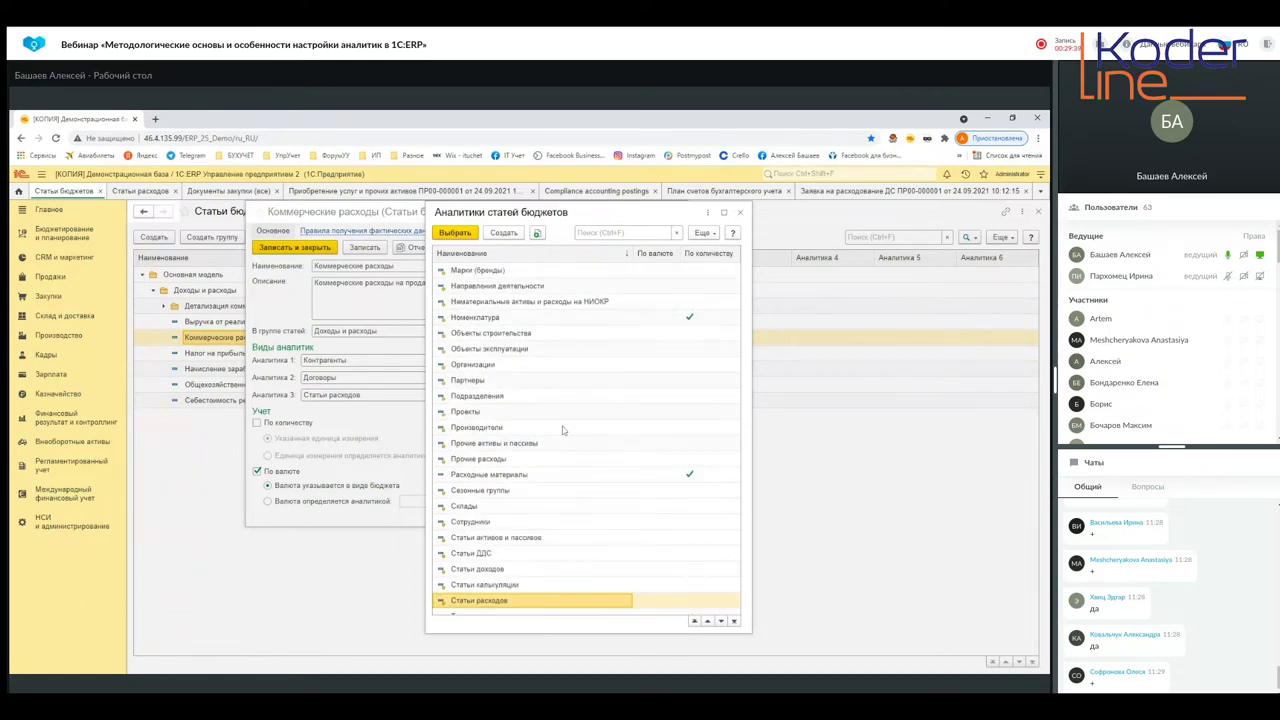
scroll(562, 430, up, 5)
scroll(562, 430, up, 2)
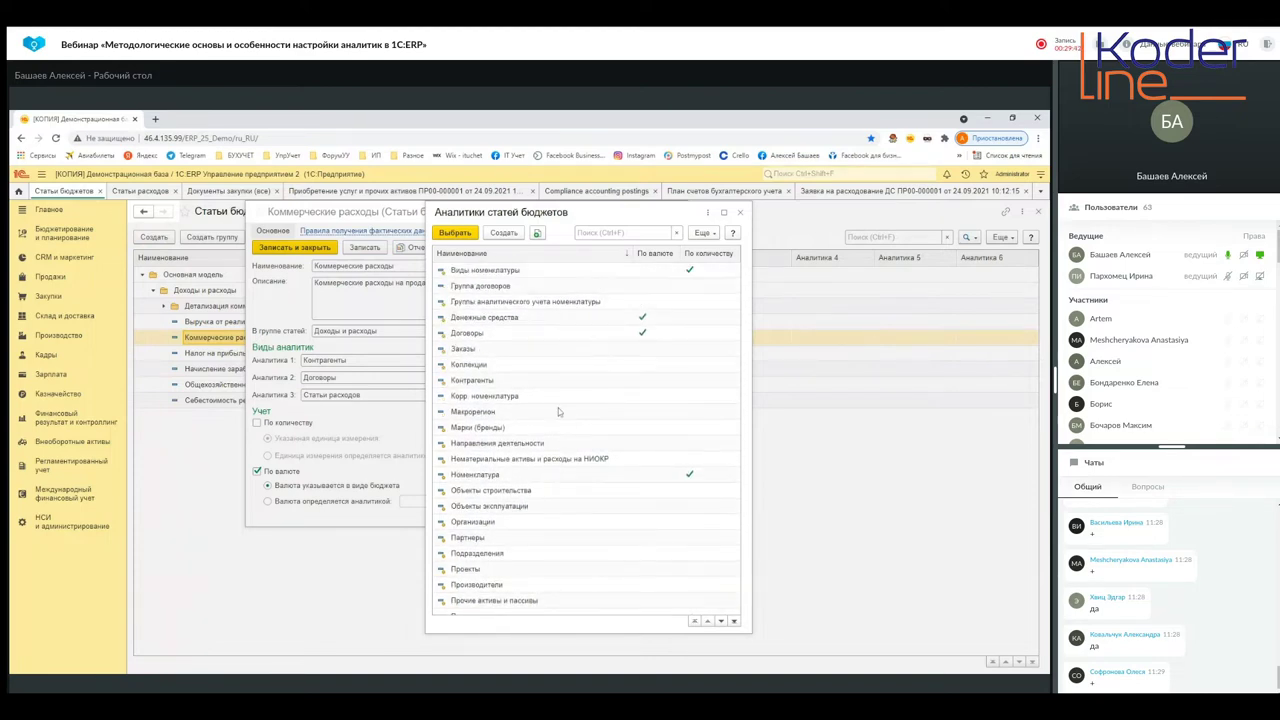
click(504, 233)
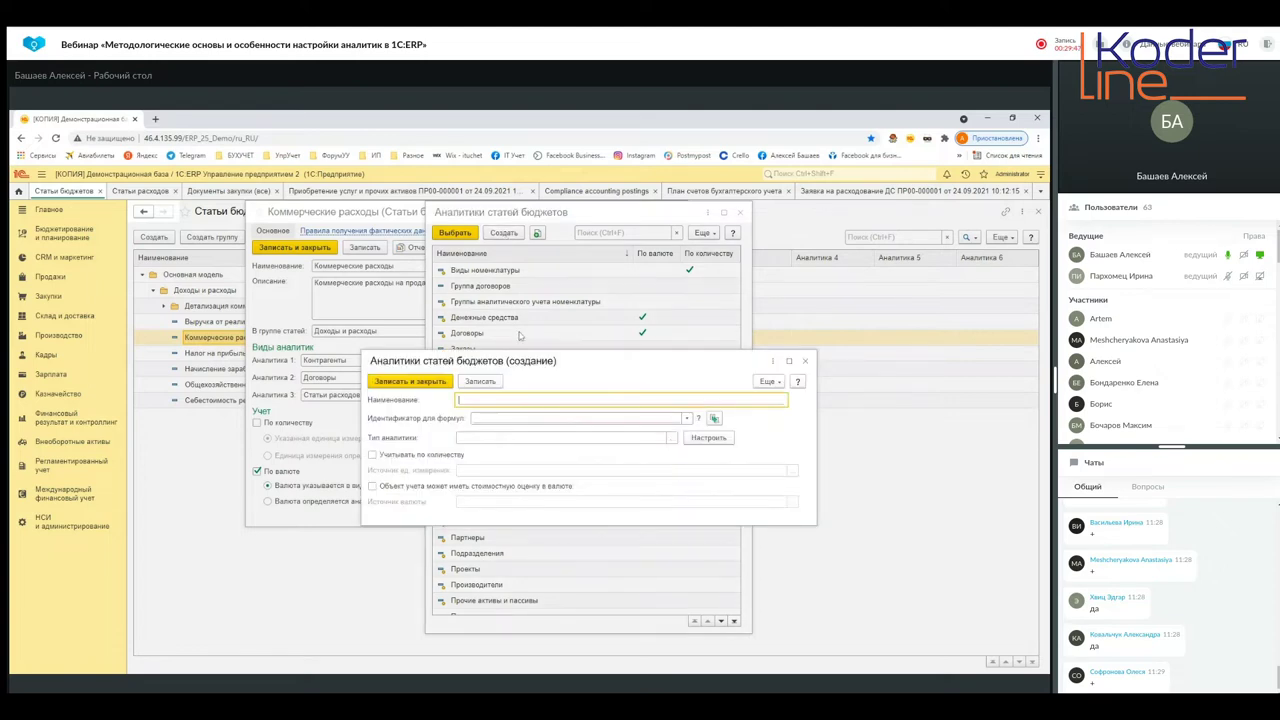
click(804, 361)
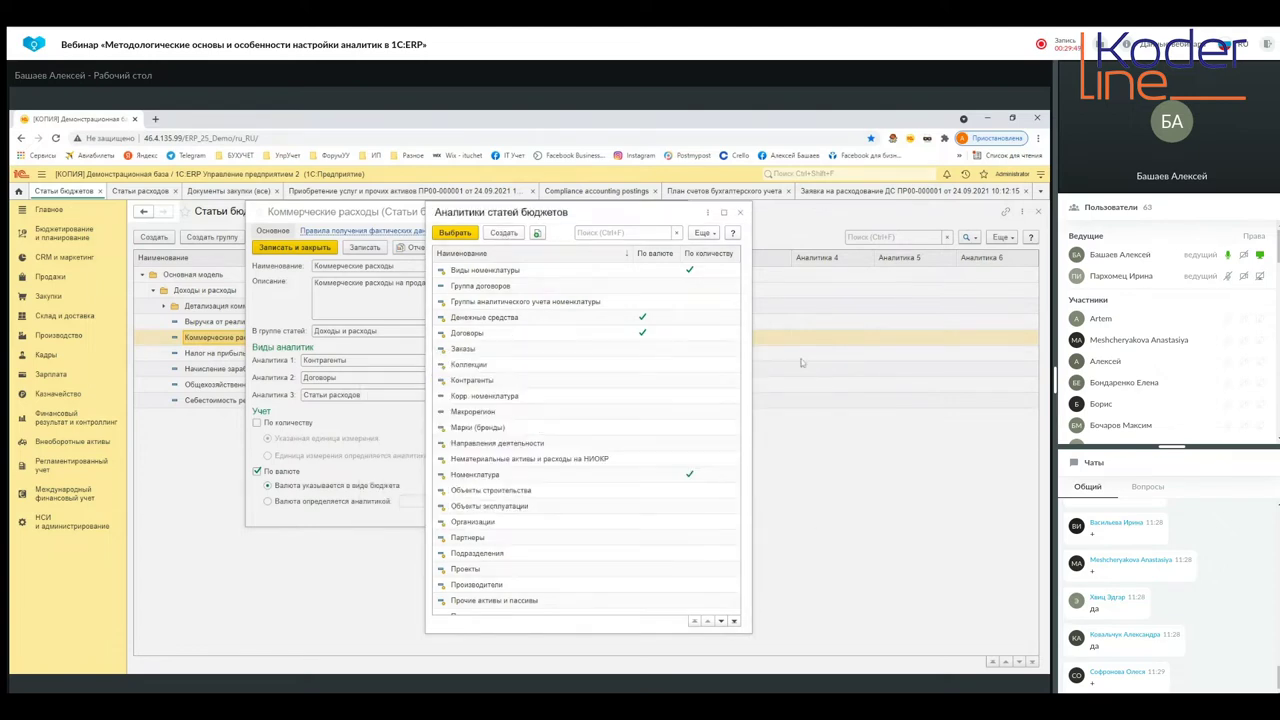
Review the user-defined analytics in the list, such as «Корр. номенклатура», «Макрорегион» and «Расходные материалы»
click(449, 397)
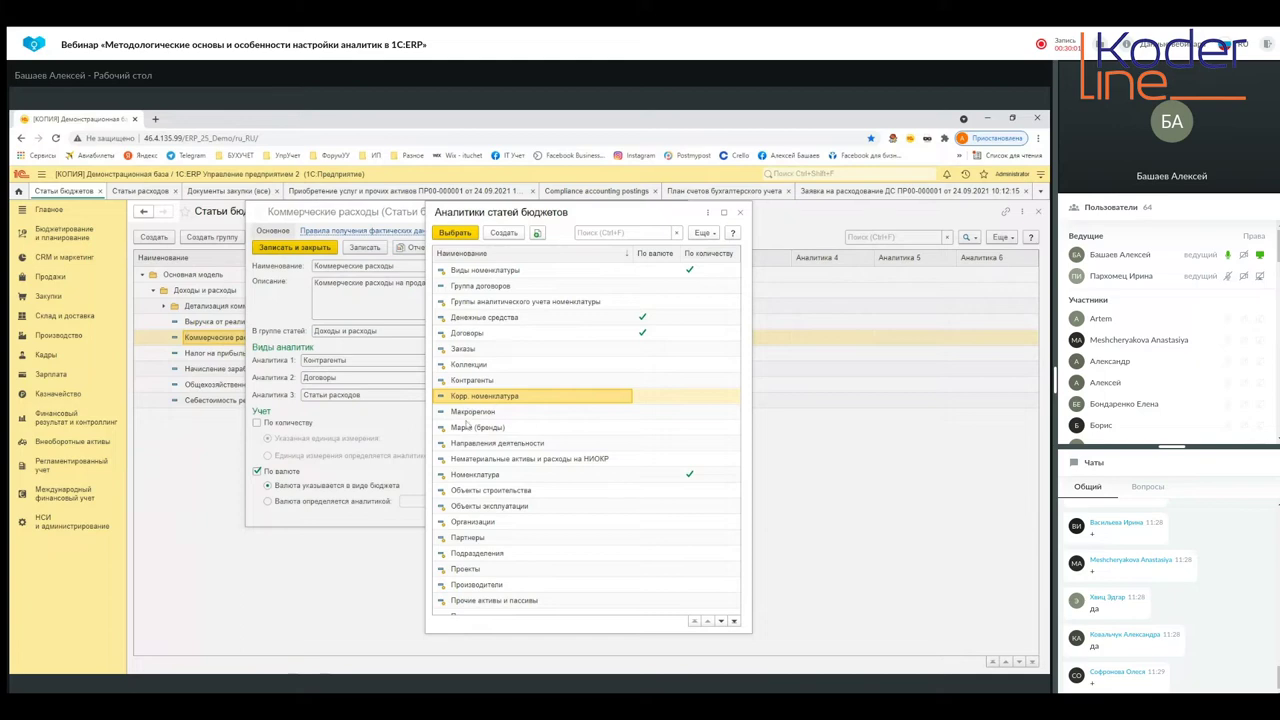
click(466, 416)
scroll(465, 415, down, 1)
scroll(466, 415, down, 3)
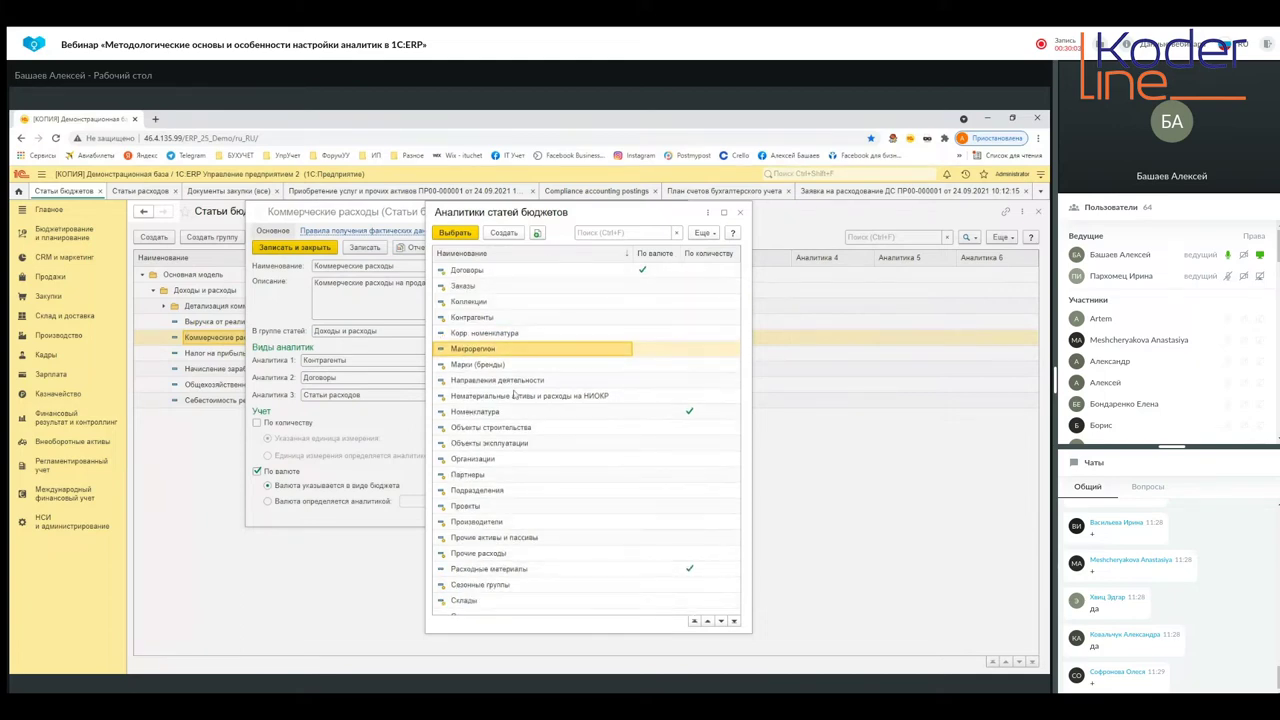
click(477, 507)
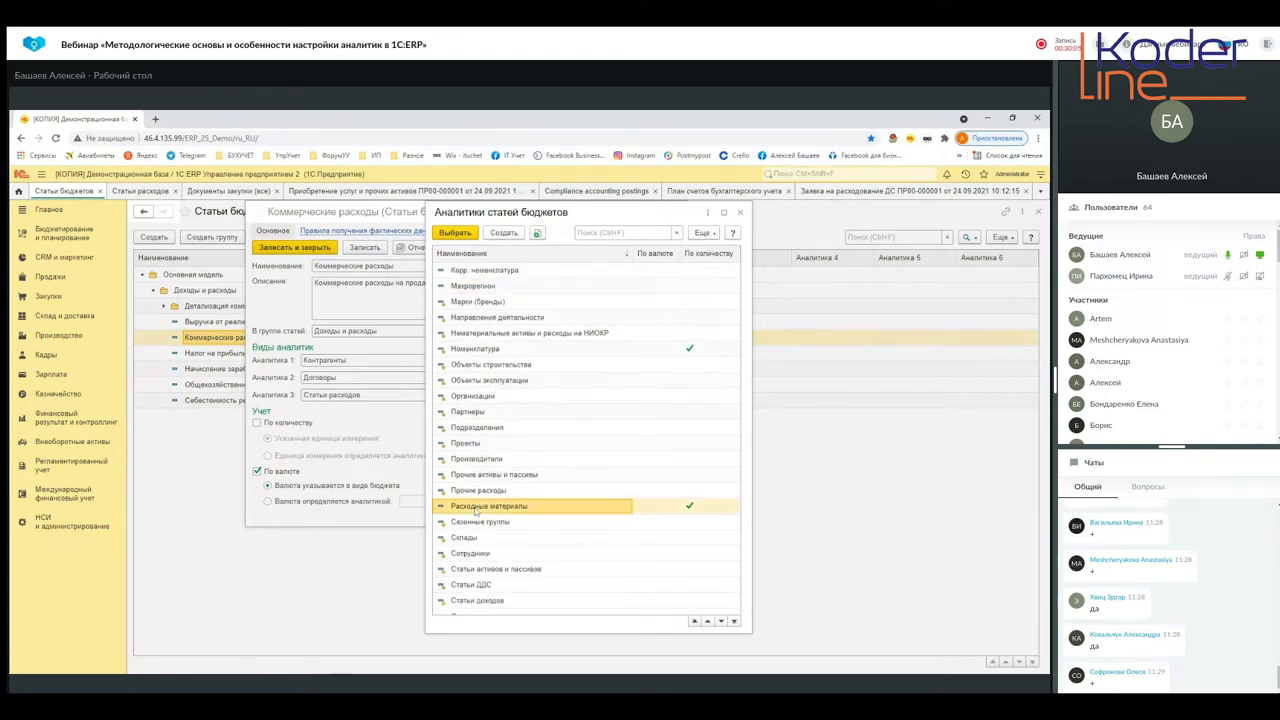
scroll(477, 509, down, 3)
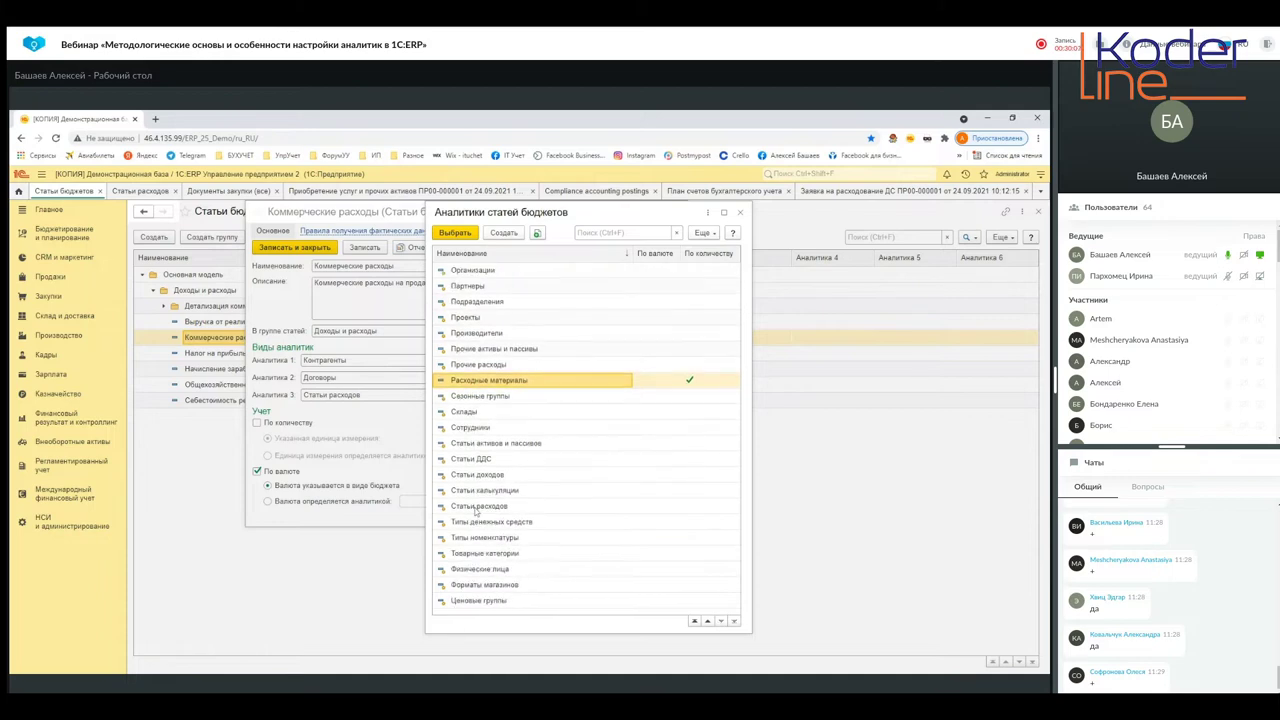
scroll(476, 511, up, 3)
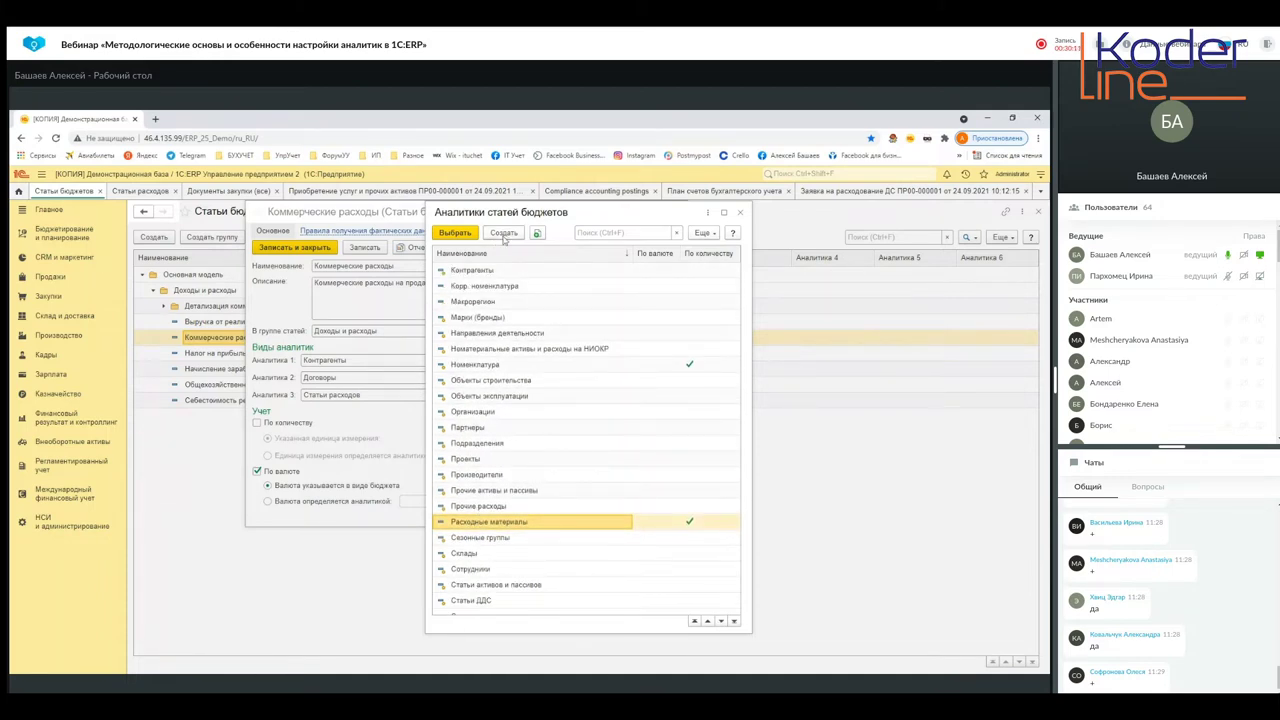
Examine the full list of data types available for a new budget item analytic, from «Банковский счет организации» through «Ценовая группа», without creating one
click(505, 235)
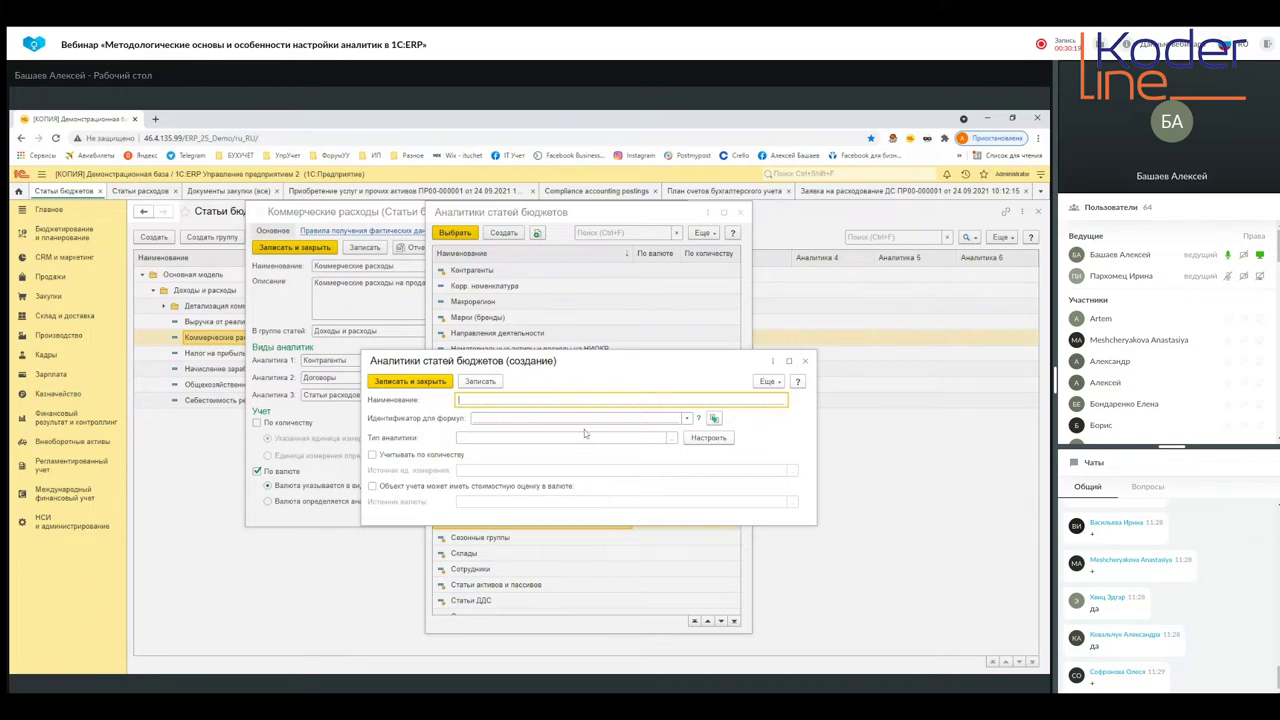
click(671, 444)
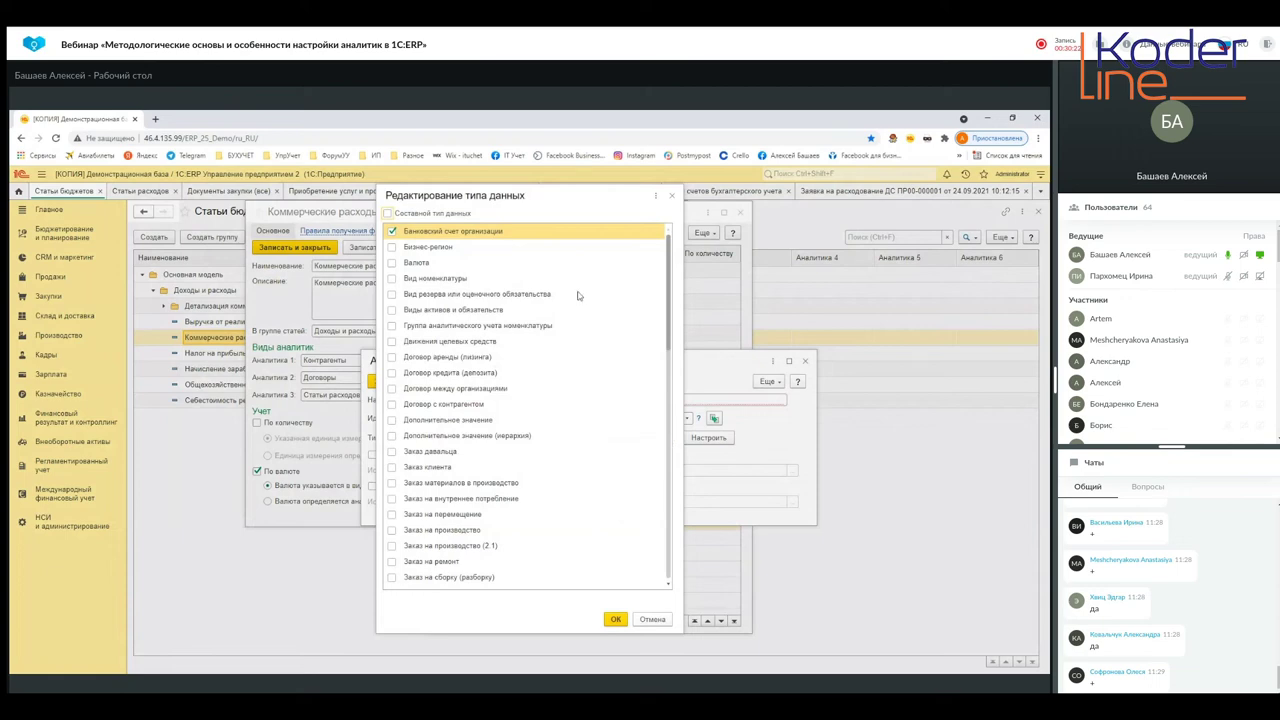
scroll(570, 320, down, 5)
scroll(560, 433, down, 3)
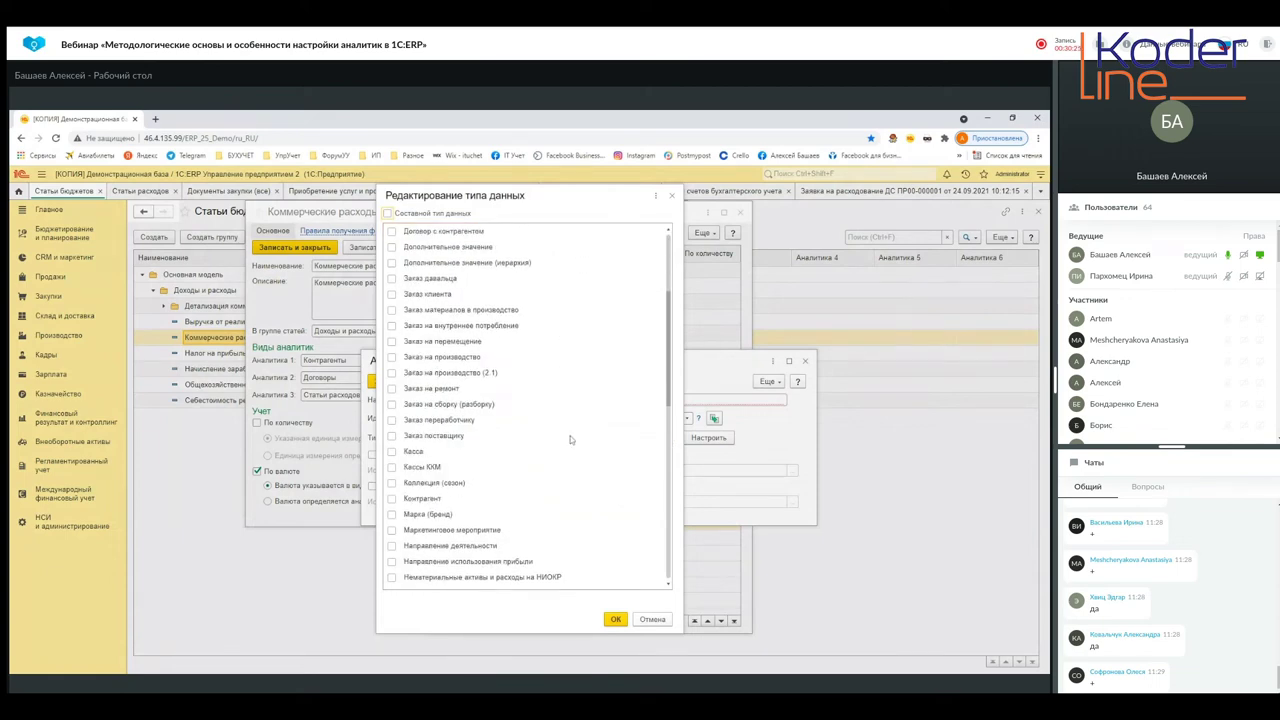
scroll(565, 390, up, 6)
scroll(565, 374, down, 7)
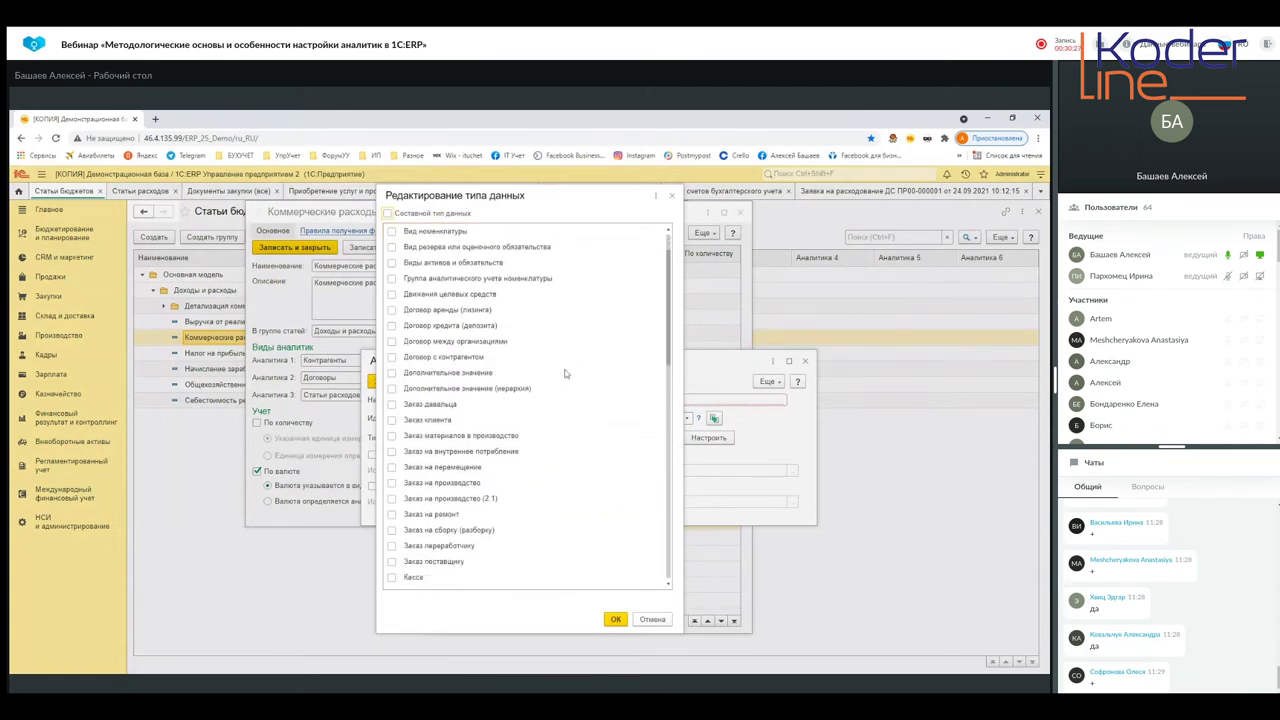
scroll(566, 376, down, 10)
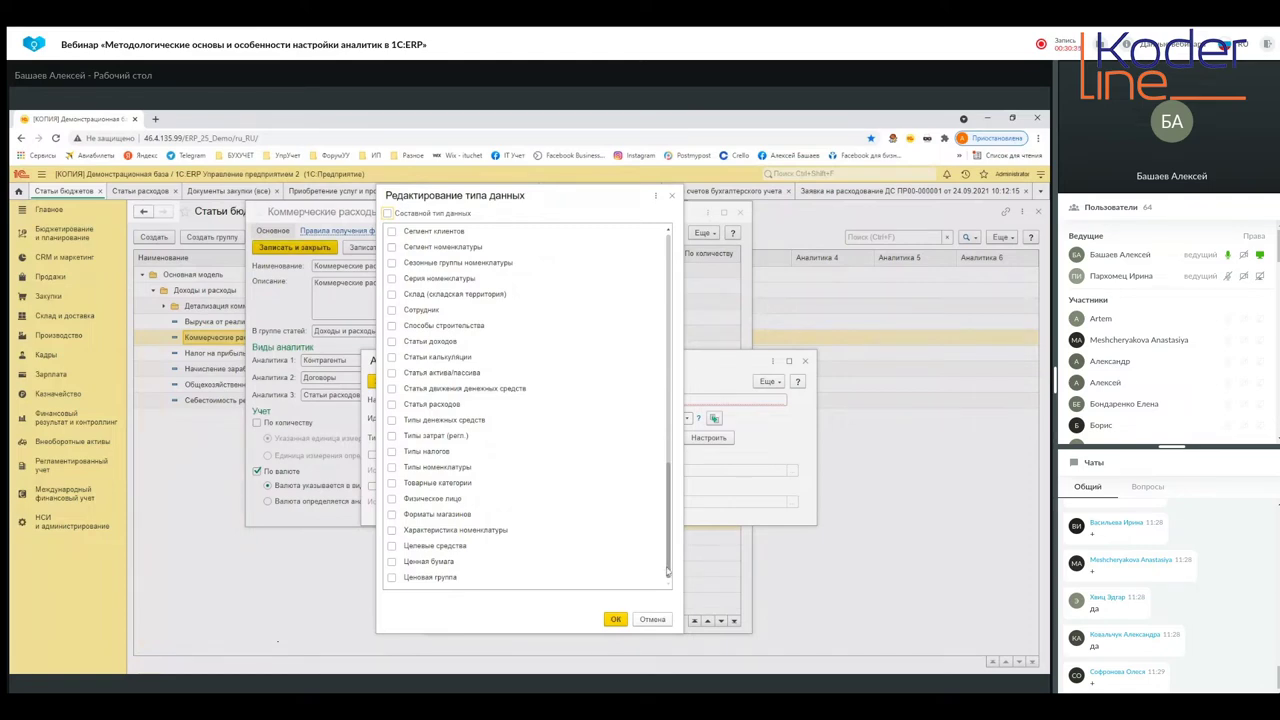
click(649, 621)
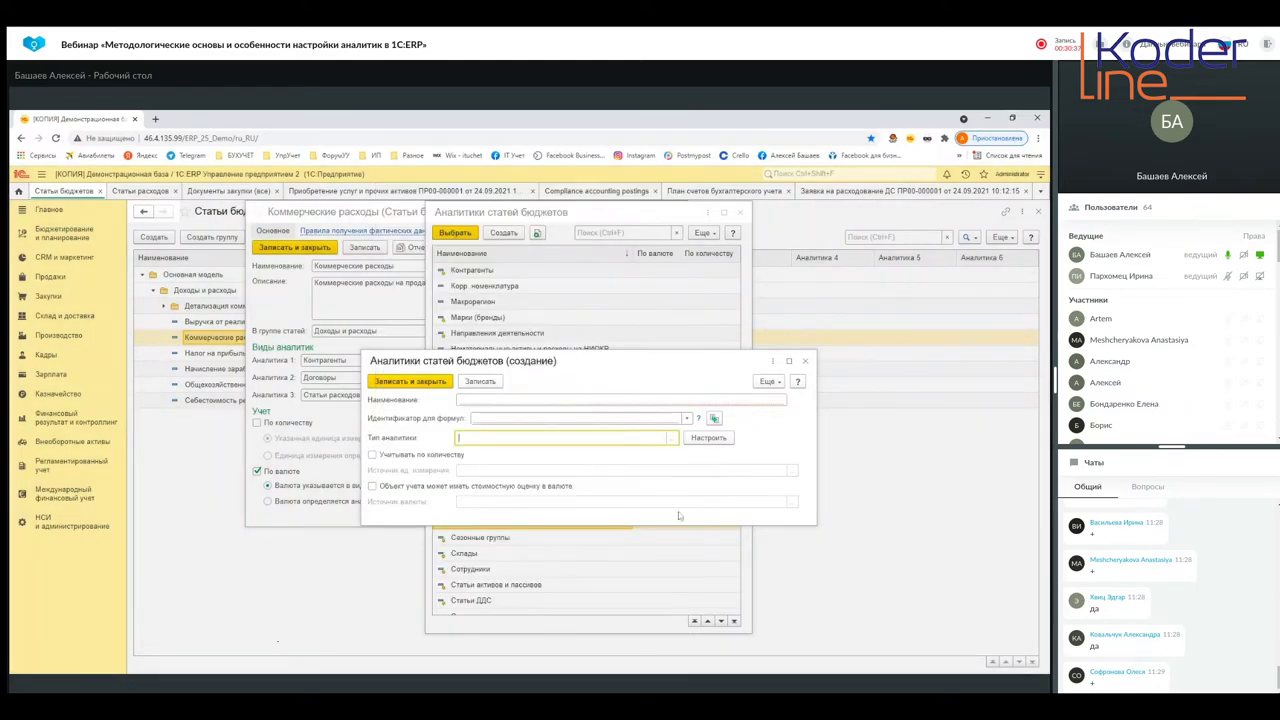
click(806, 362)
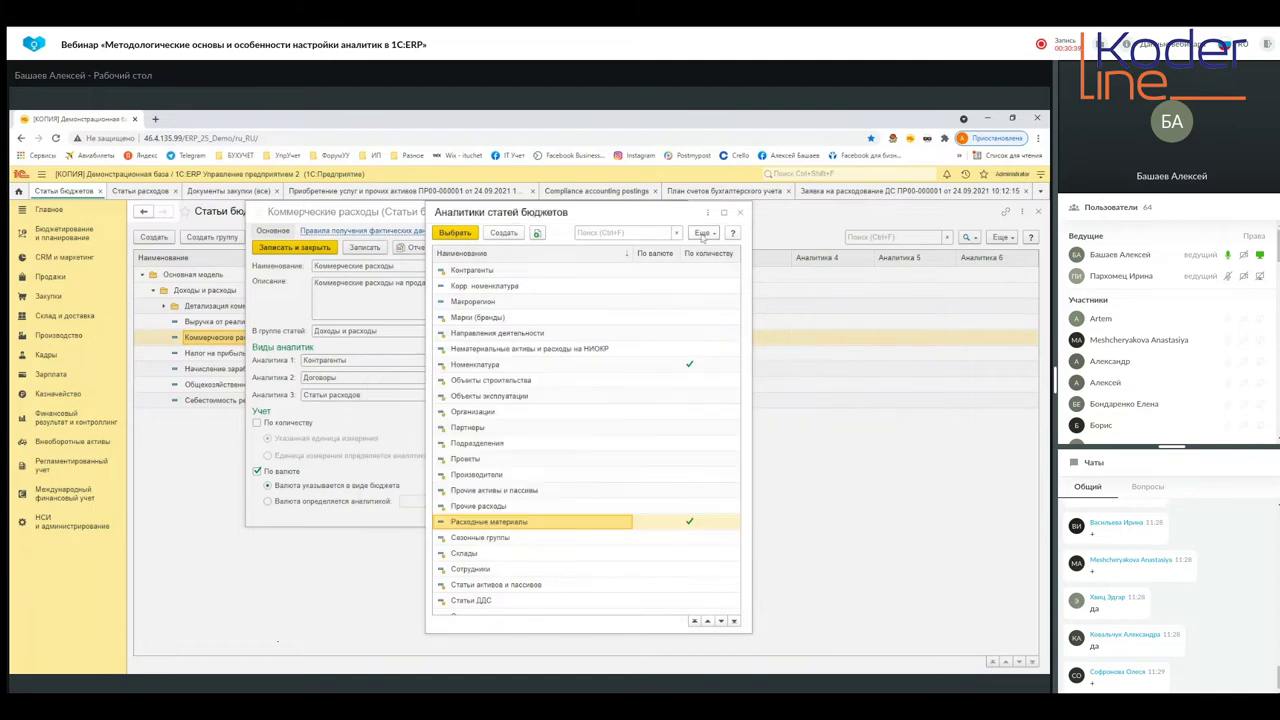
Leave the analytics list without choosing another entry, and save and close the «Коммерческие расходы» budget item
click(741, 212)
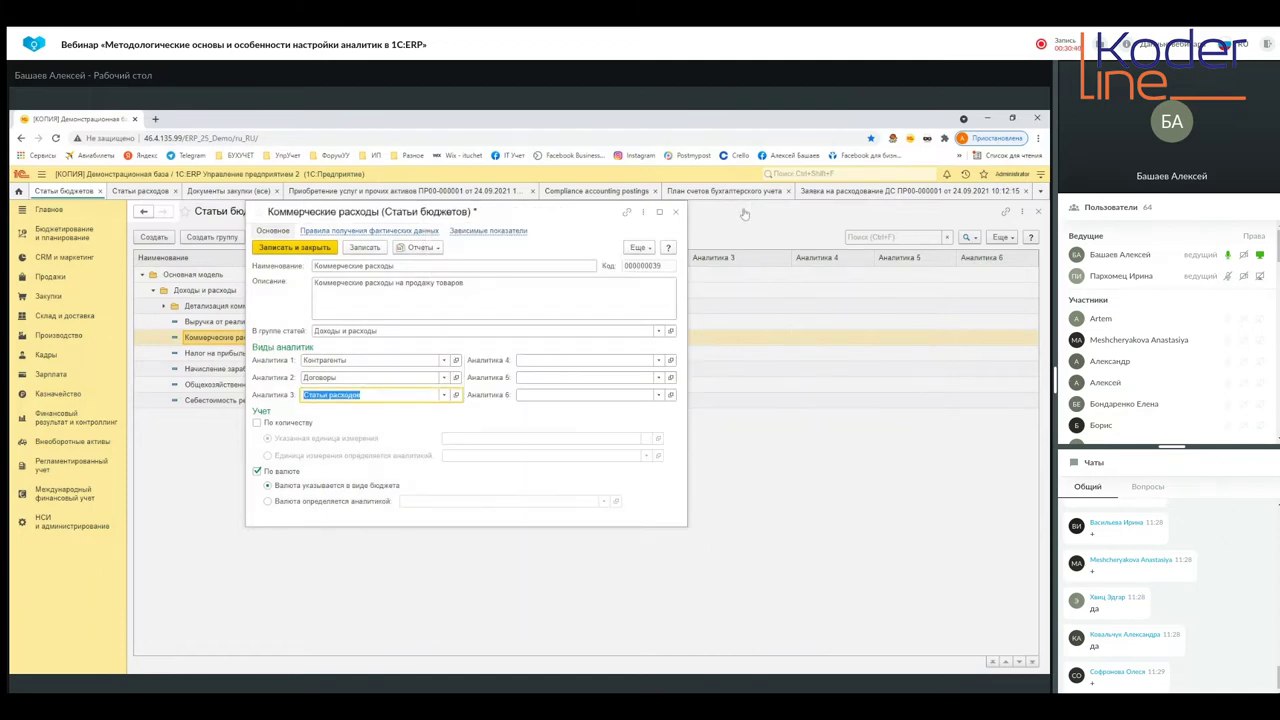
click(354, 418)
click(291, 247)
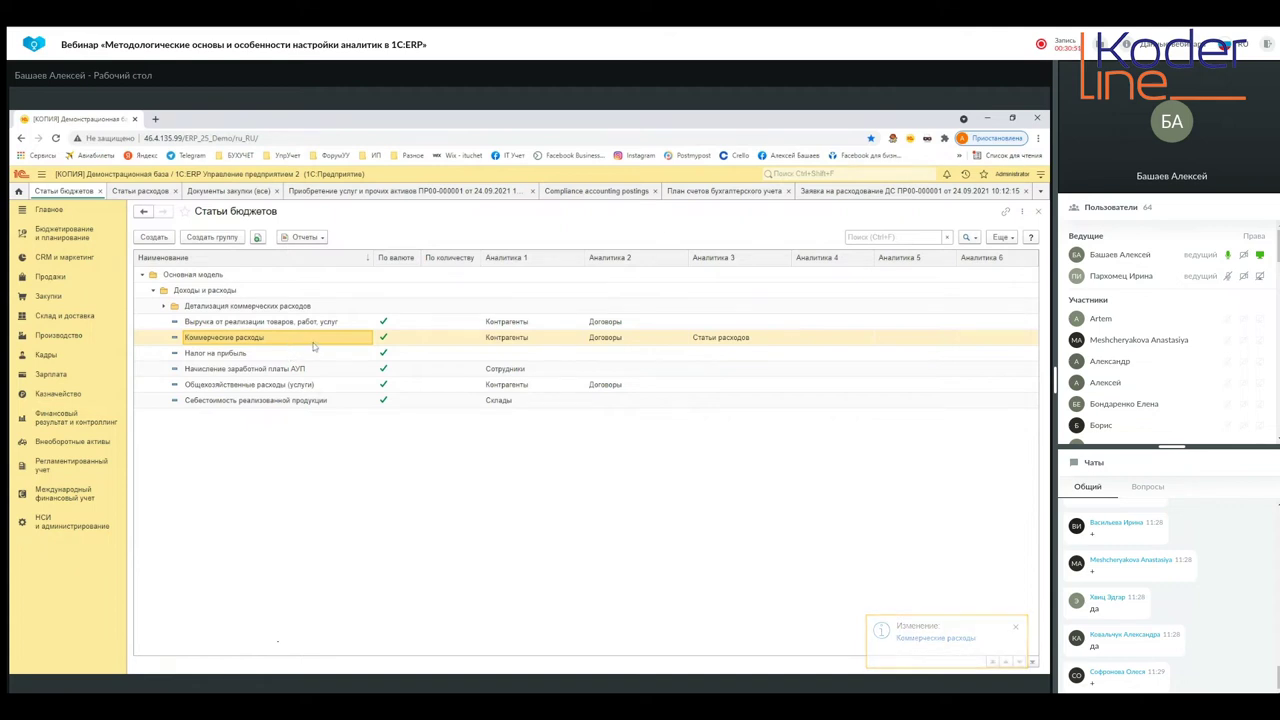
Review the analytics assigned to the «Начисление заработной платы АУП» budget item, and close it unchanged
click(240, 369)
double_click(240, 369)
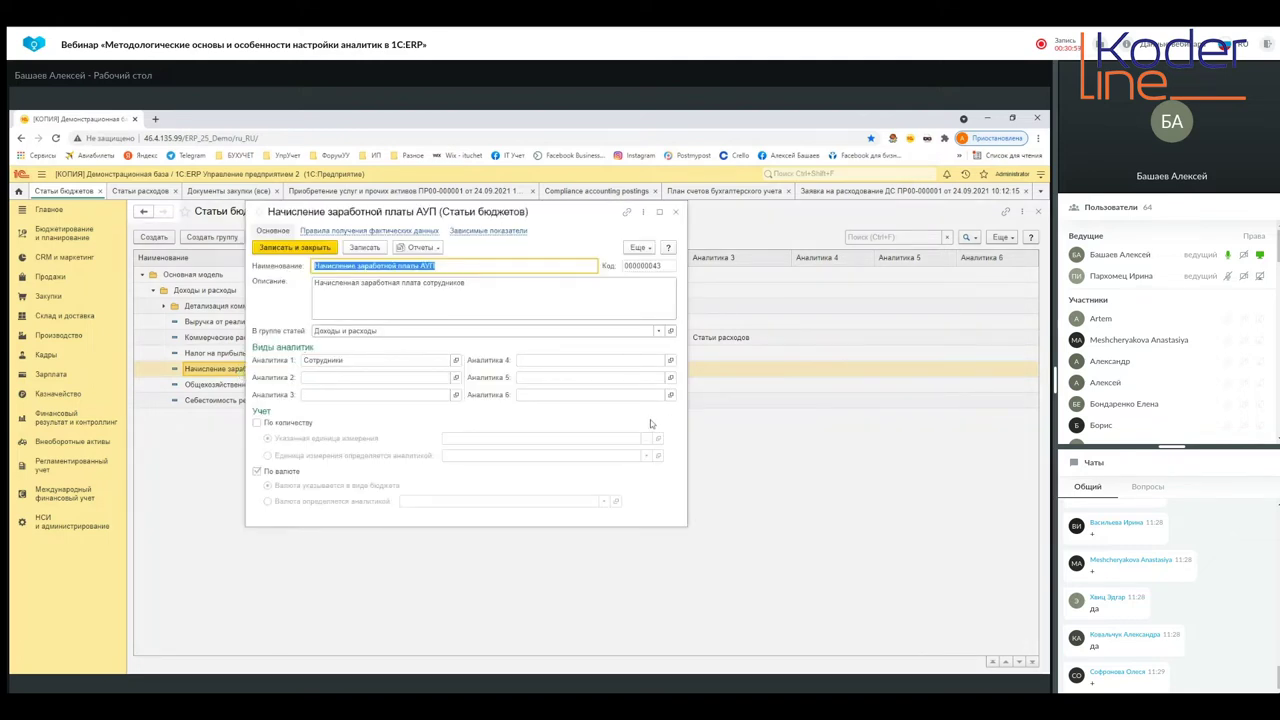
click(675, 211)
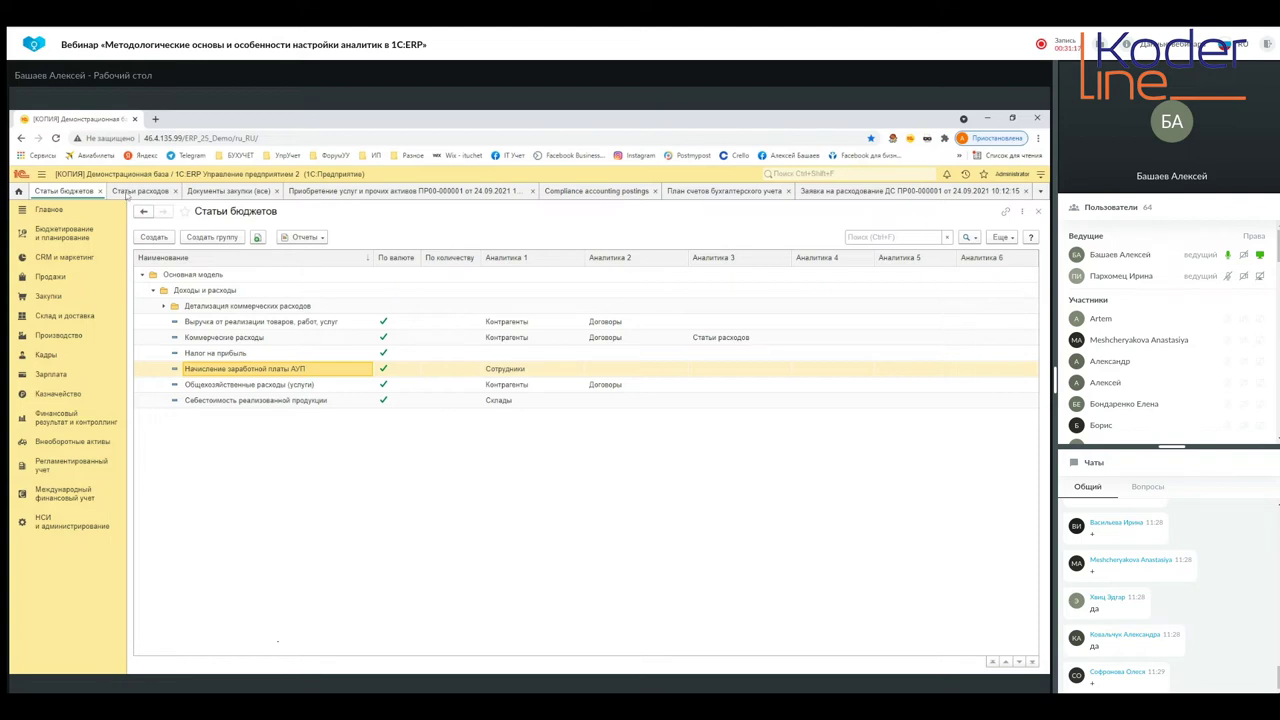
Open the utilities expense item in the «Вебинар» group of «Статьи расходов» and allow editing of its locked attributes
click(128, 193)
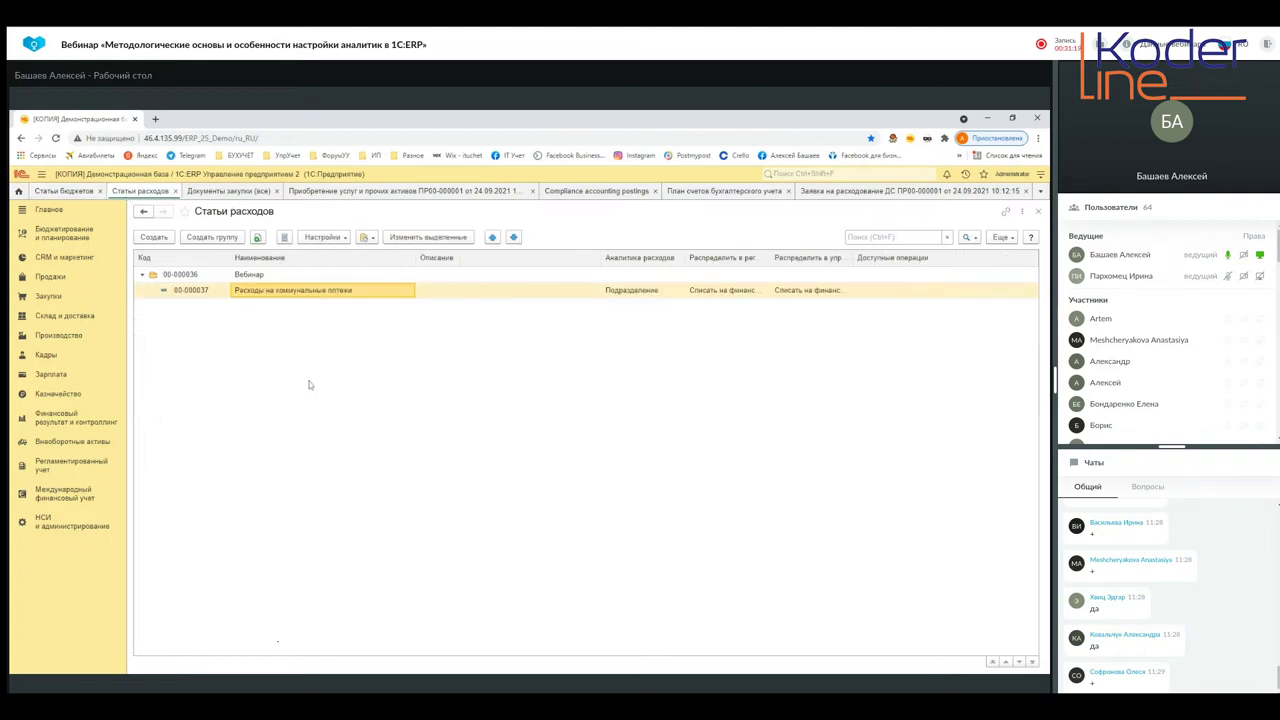
double_click(268, 290)
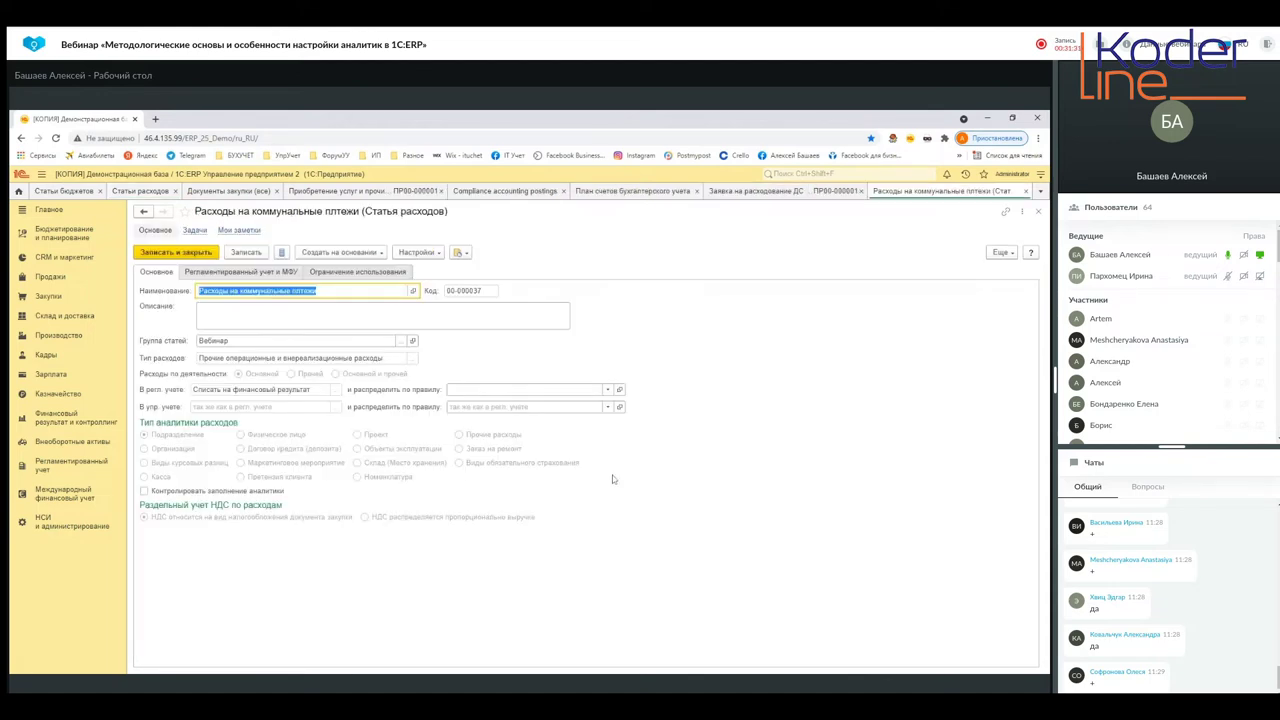
click(1001, 252)
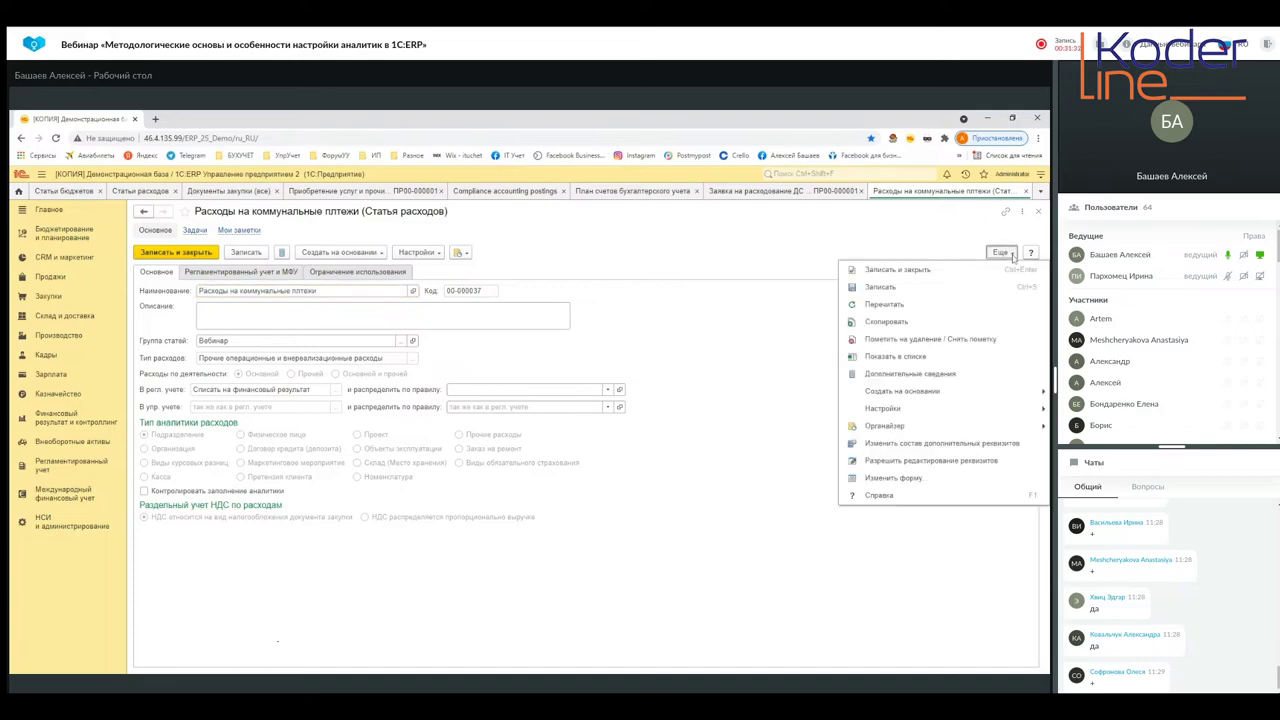
click(916, 462)
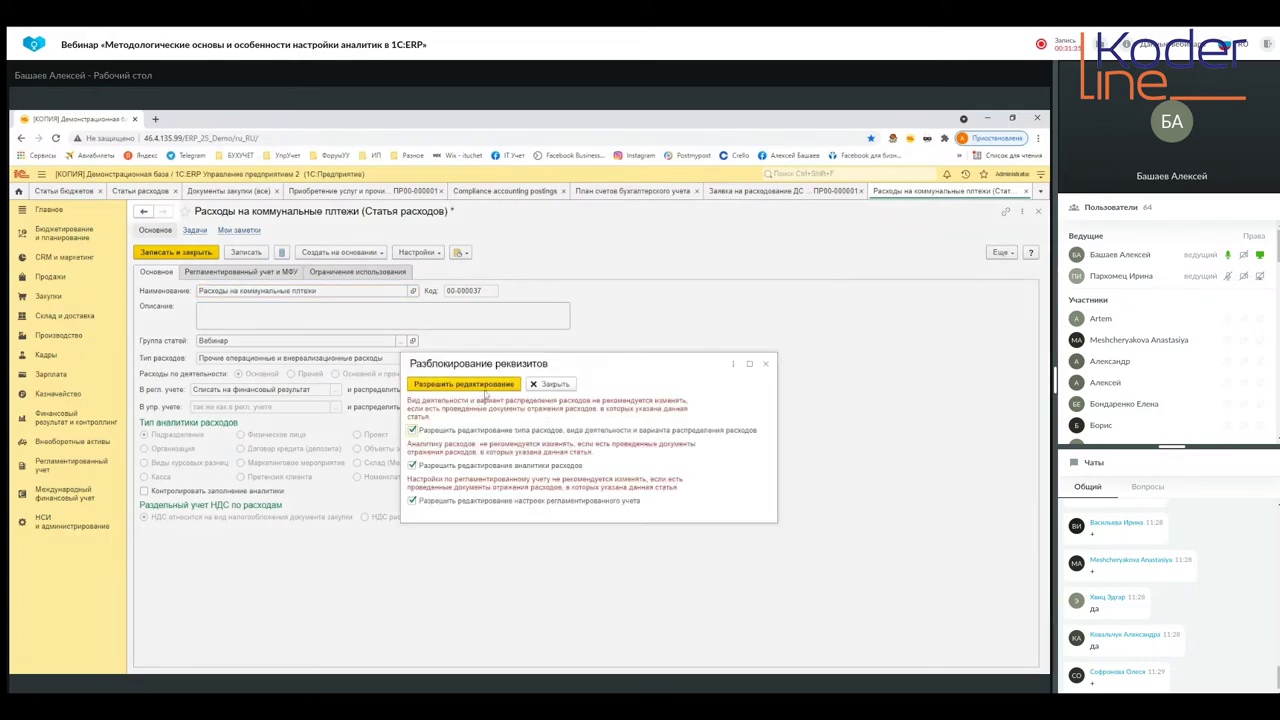
click(480, 385)
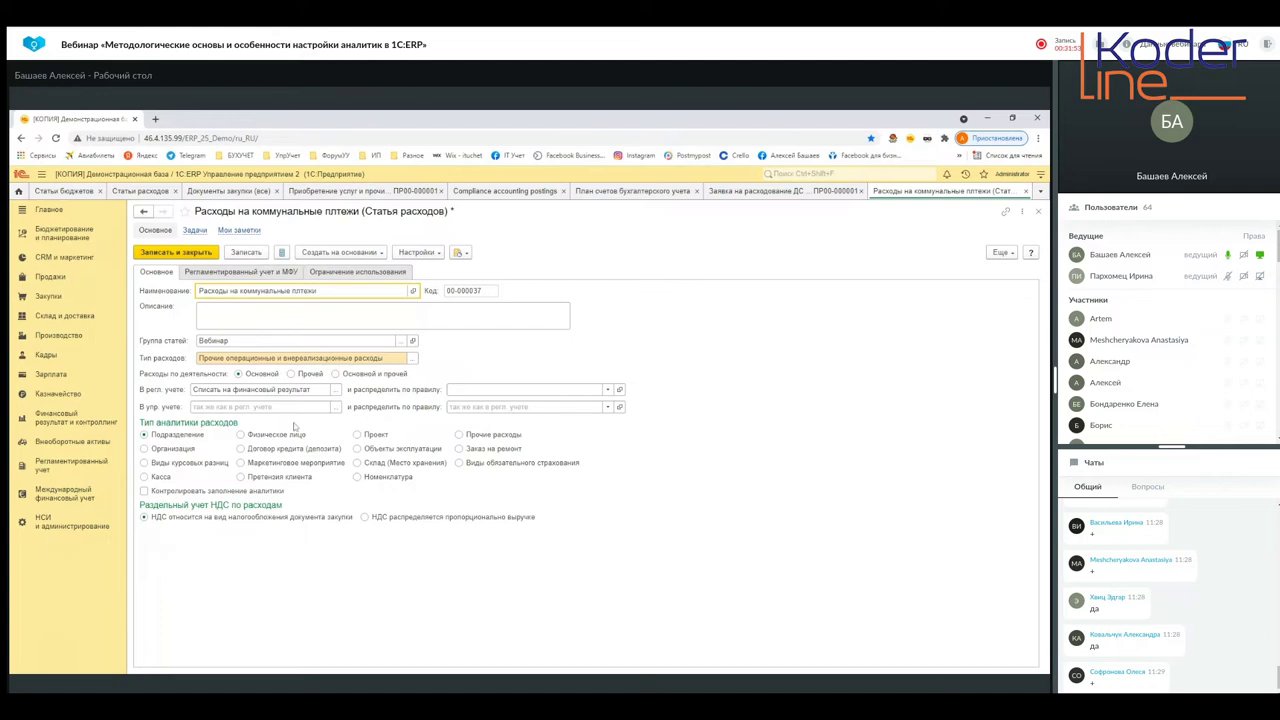
Try the expense types «Расходы по приобретению товаров», «Расходы на складское хранение и обработку» and «Производственные расходы» to compare their analytics options
click(414, 360)
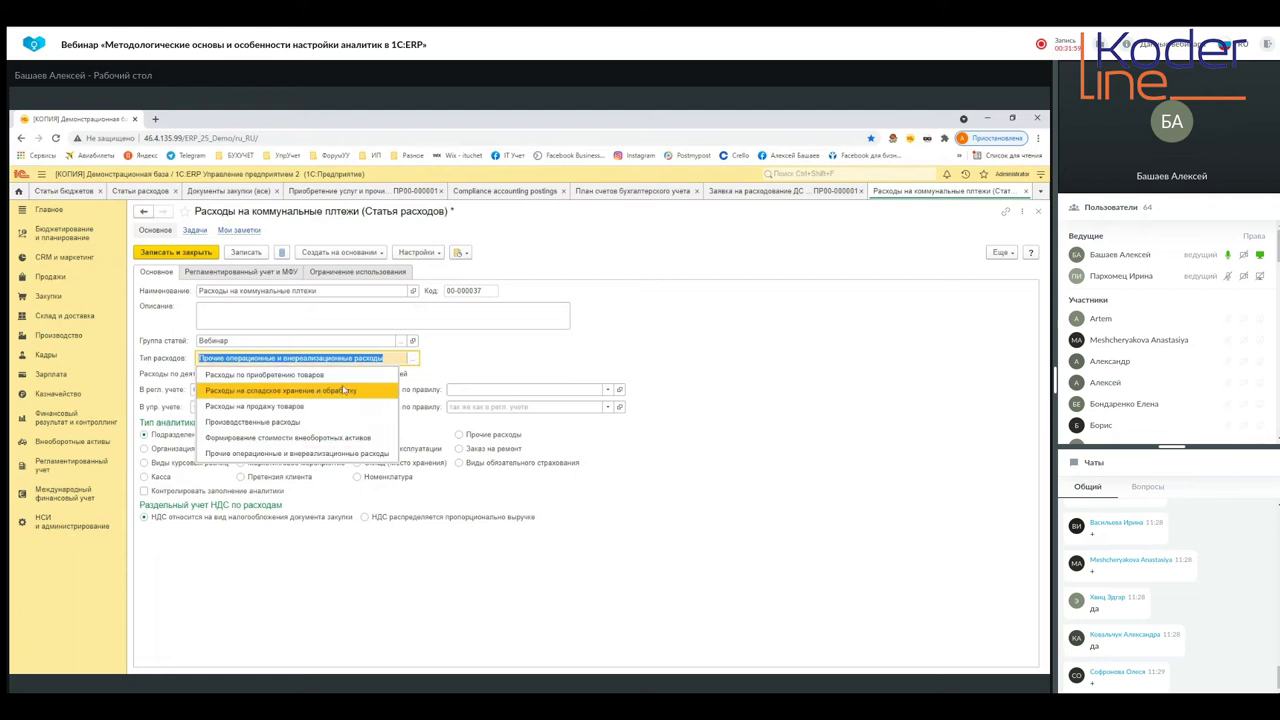
click(293, 376)
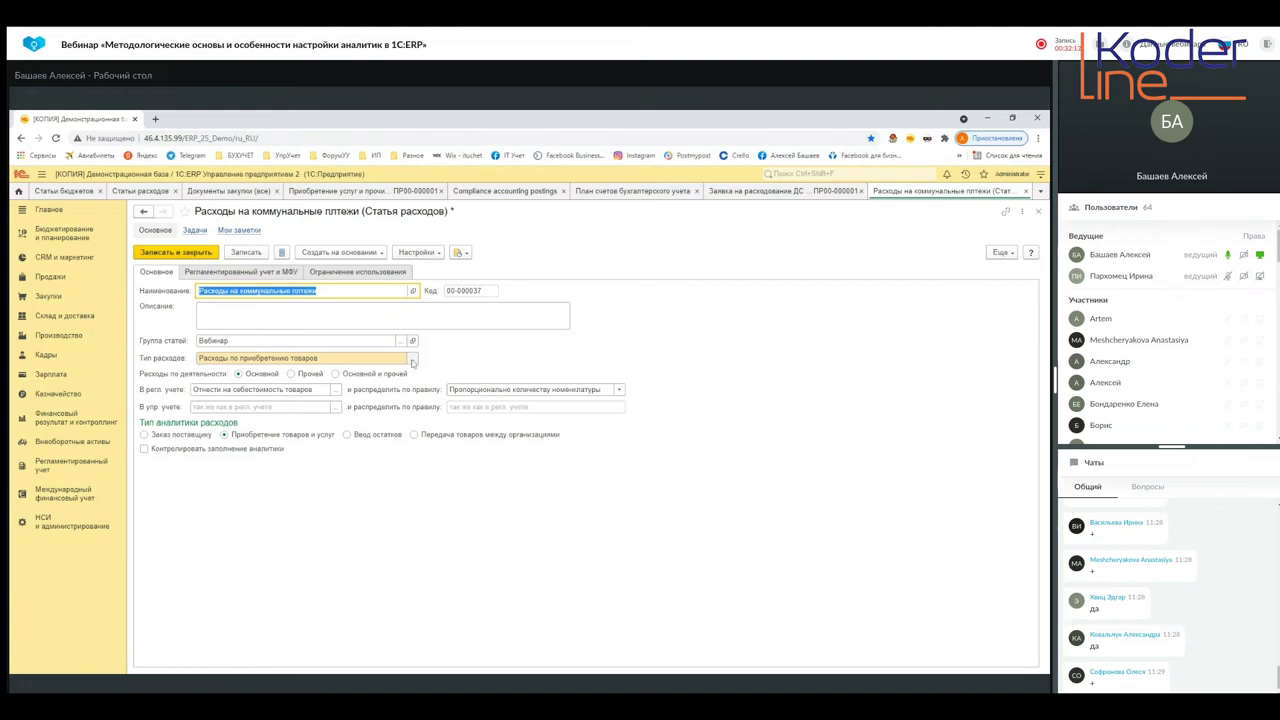
click(413, 358)
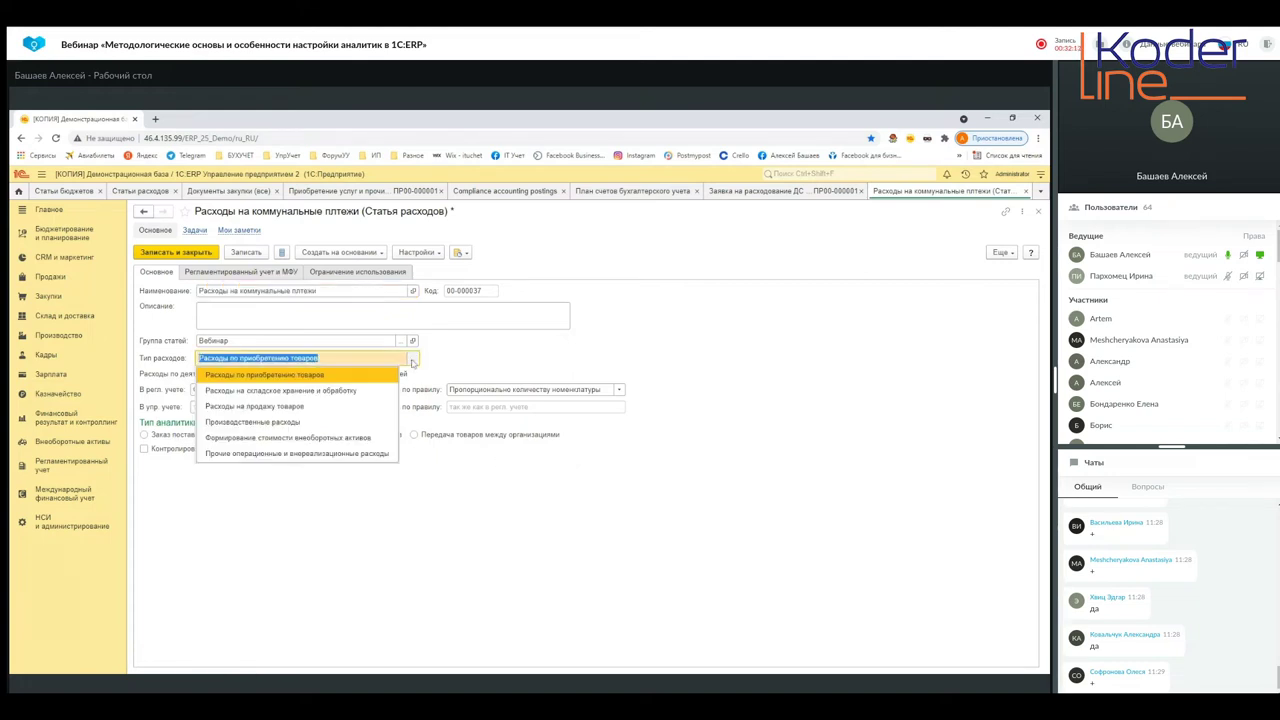
click(309, 393)
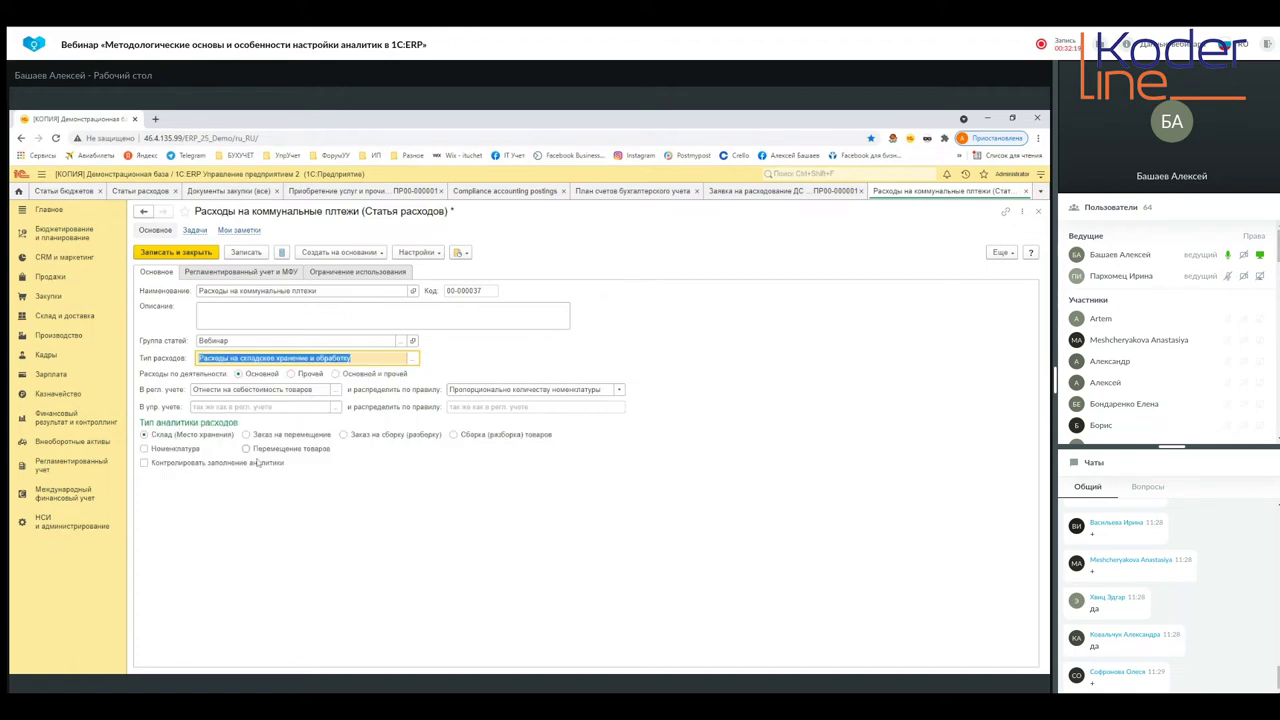
click(413, 358)
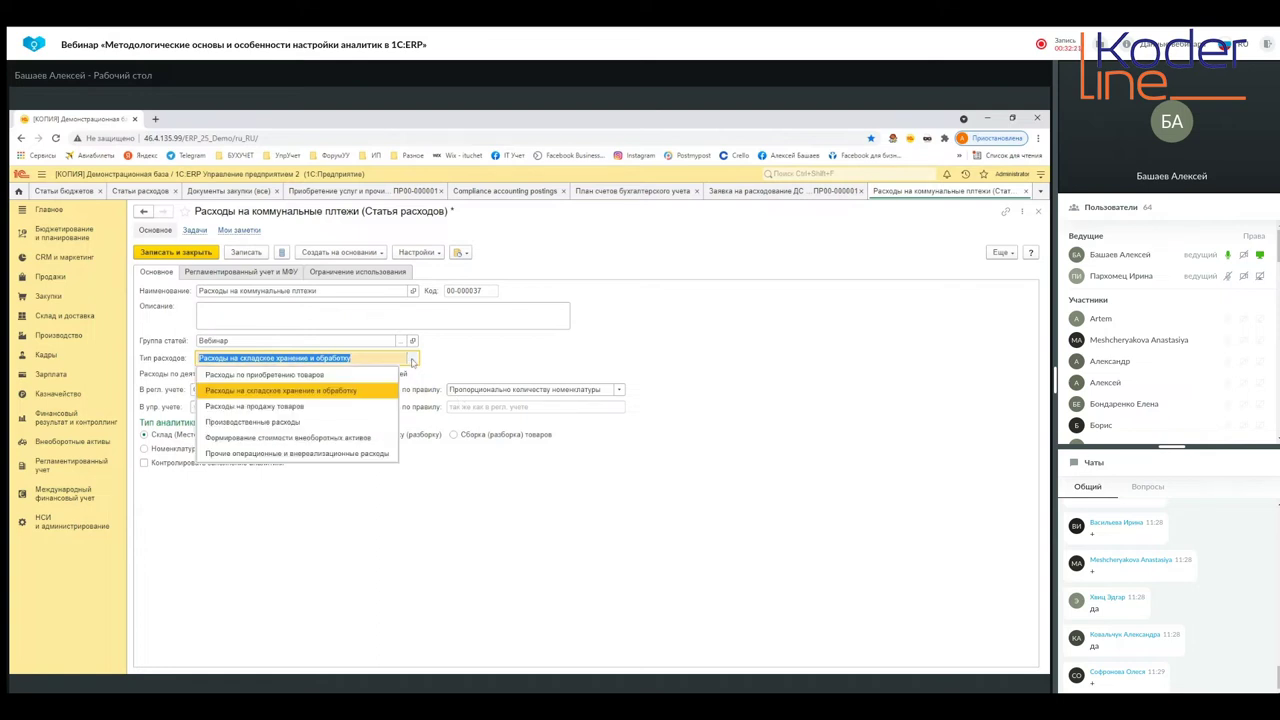
click(291, 426)
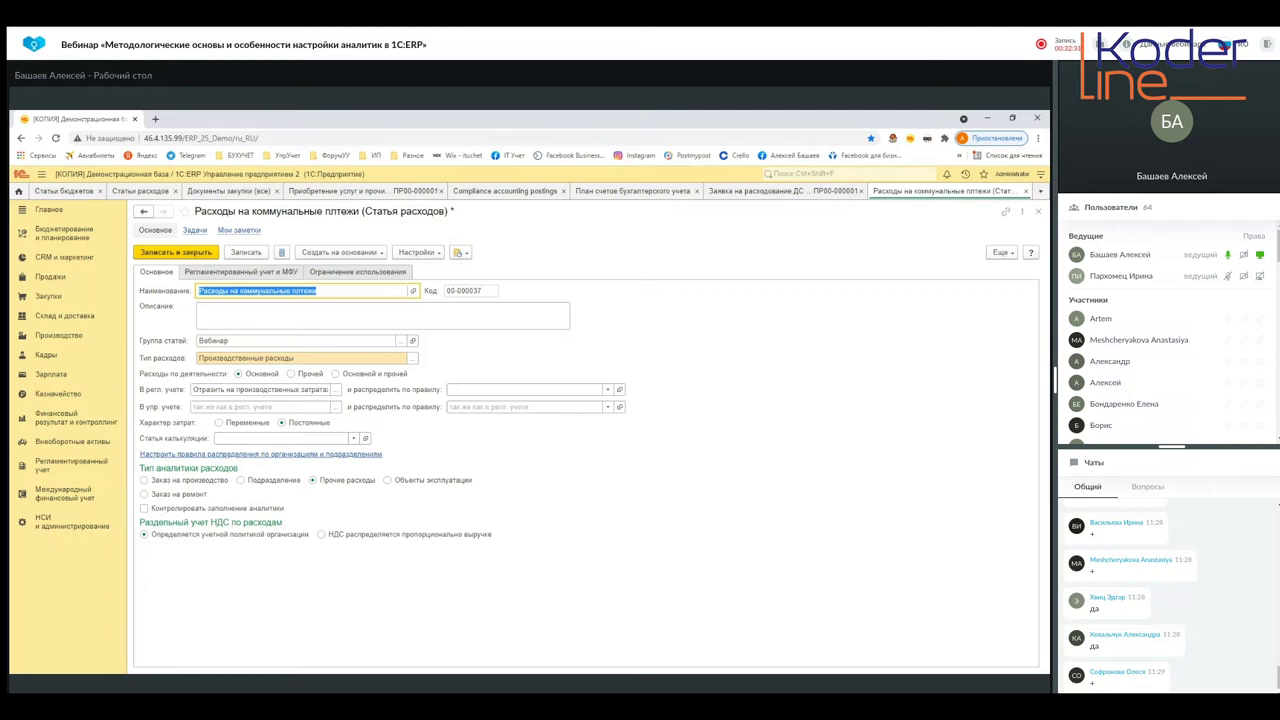
Set the expense type to «Прочие операционные и внереализационные расходы» with the analytics type «Подразделение», and save the expense item
click(413, 358)
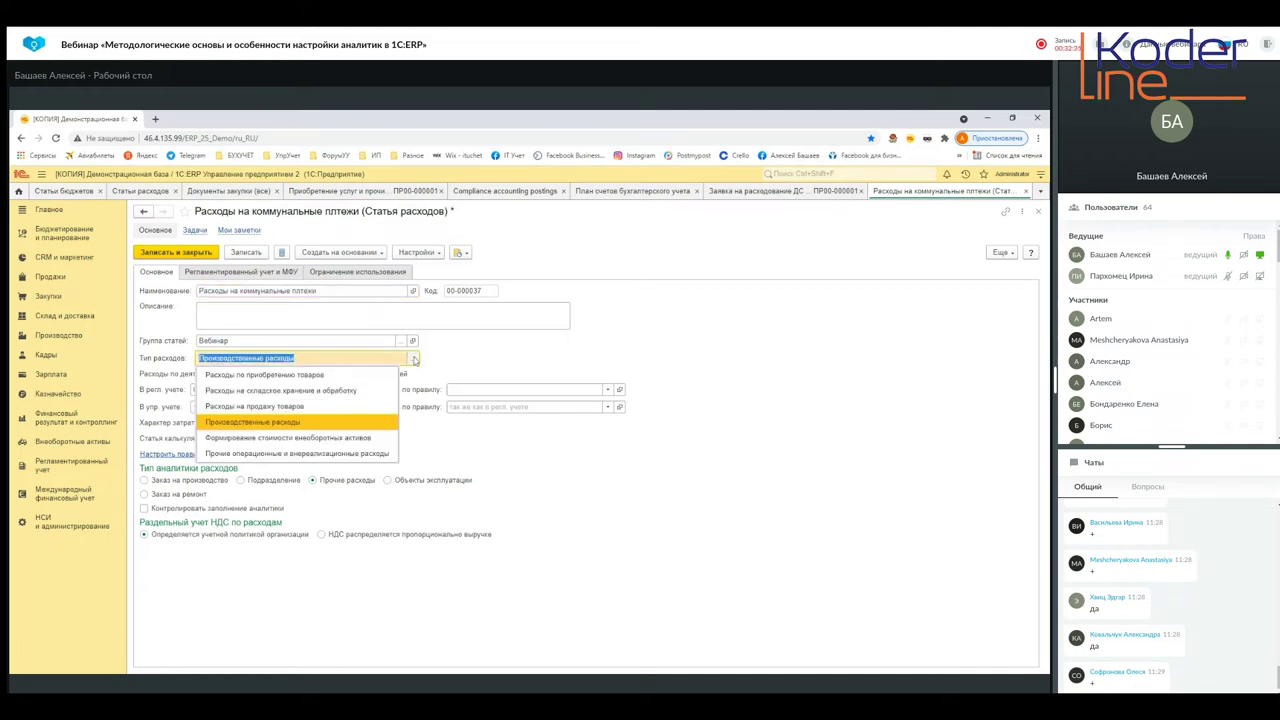
click(270, 456)
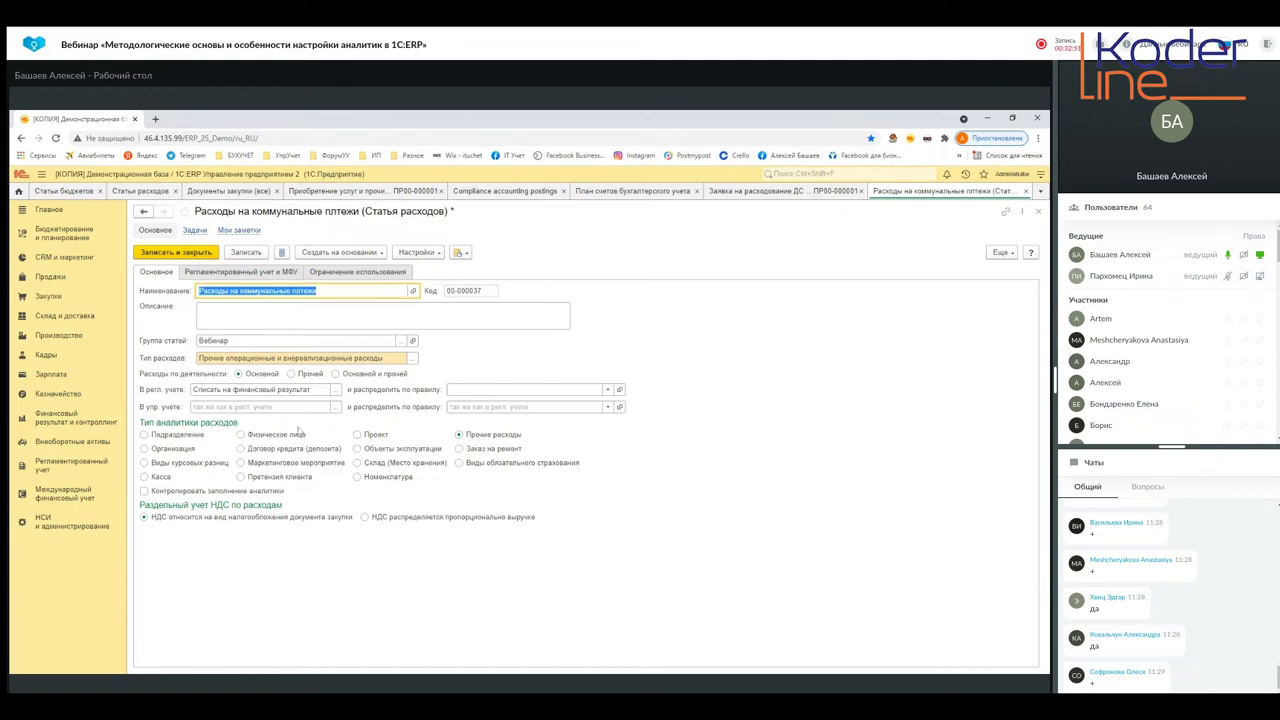
click(145, 437)
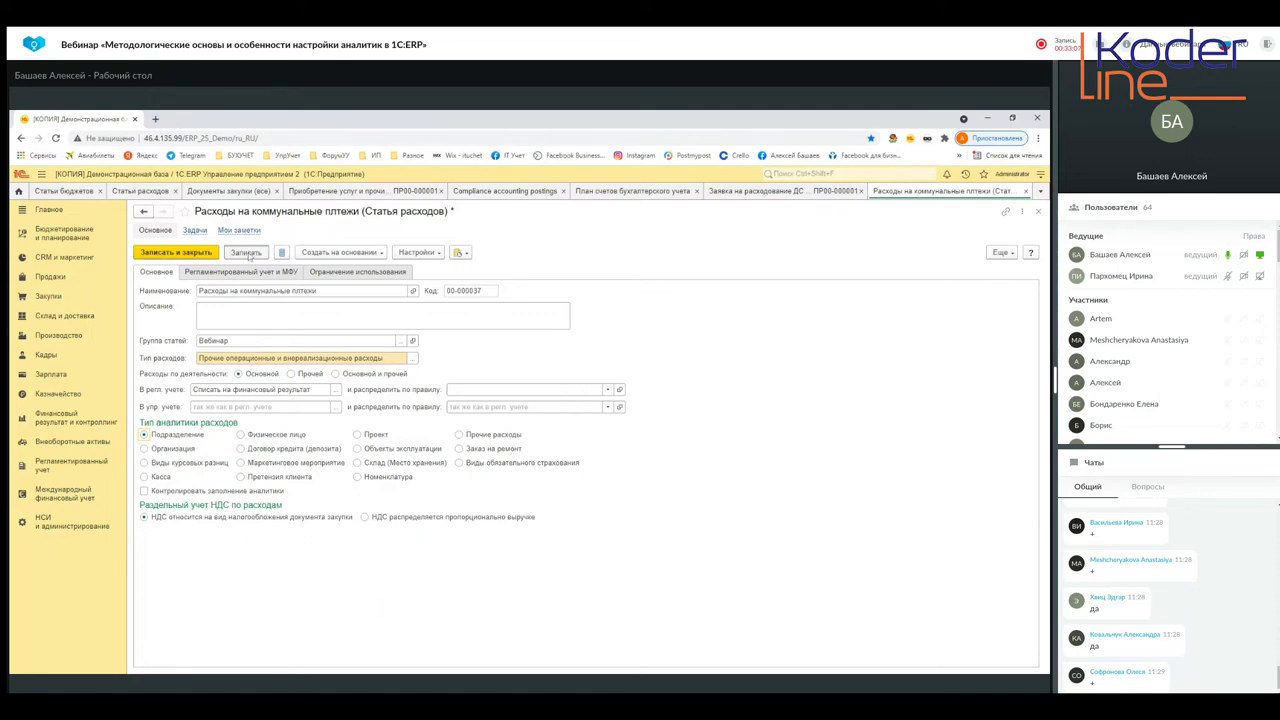
click(247, 255)
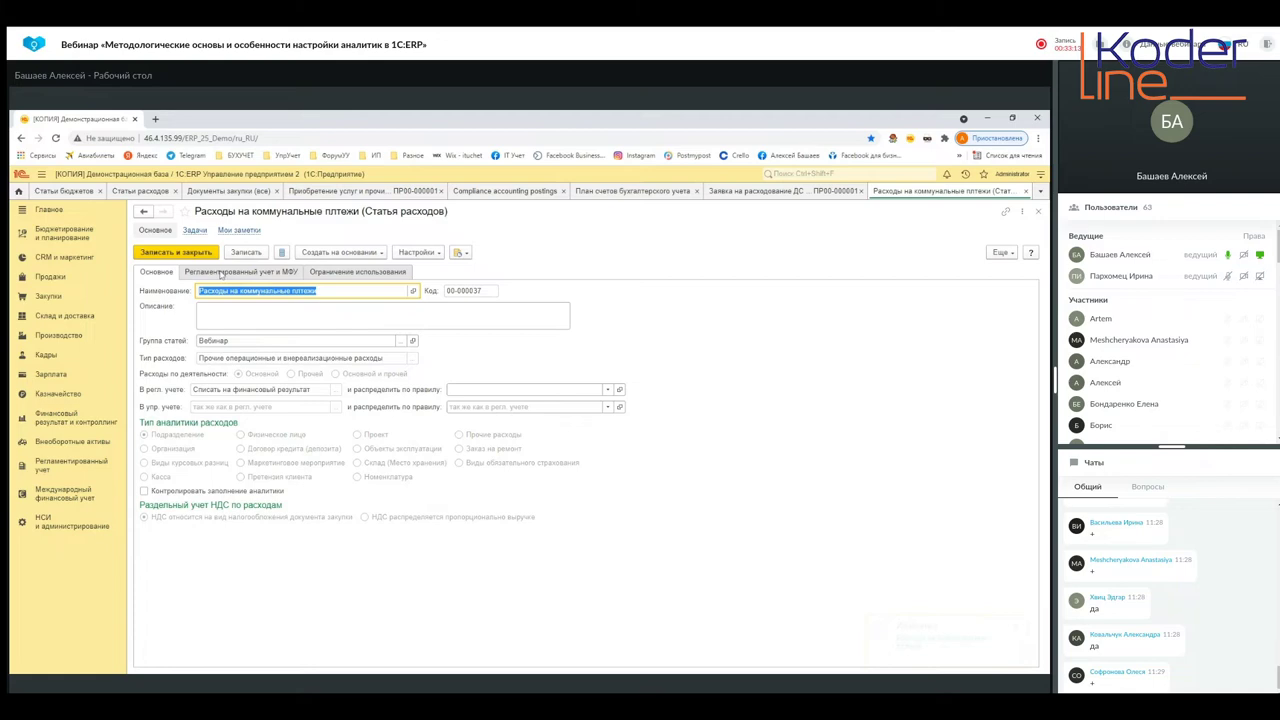
Review the expense item's «Регламентированный учет и МФУ» and «Ограничения использования» settings, and return to its main settings
click(220, 272)
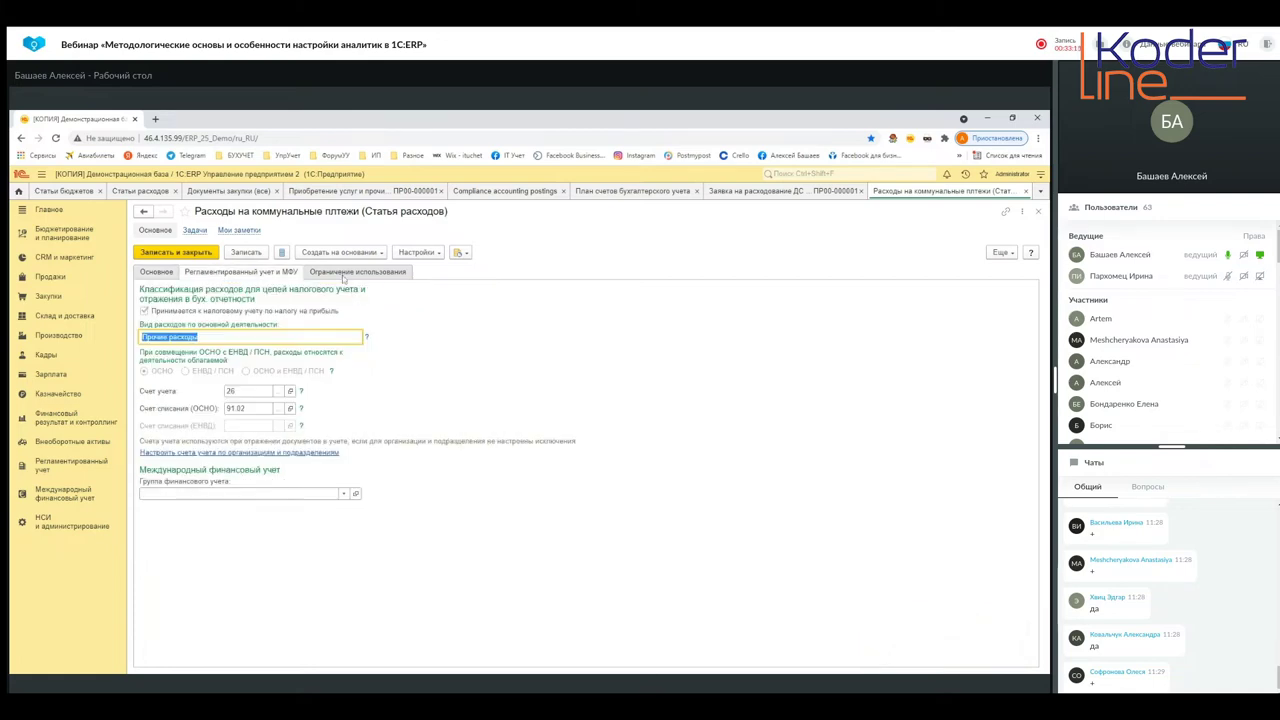
click(343, 278)
click(290, 276)
click(152, 273)
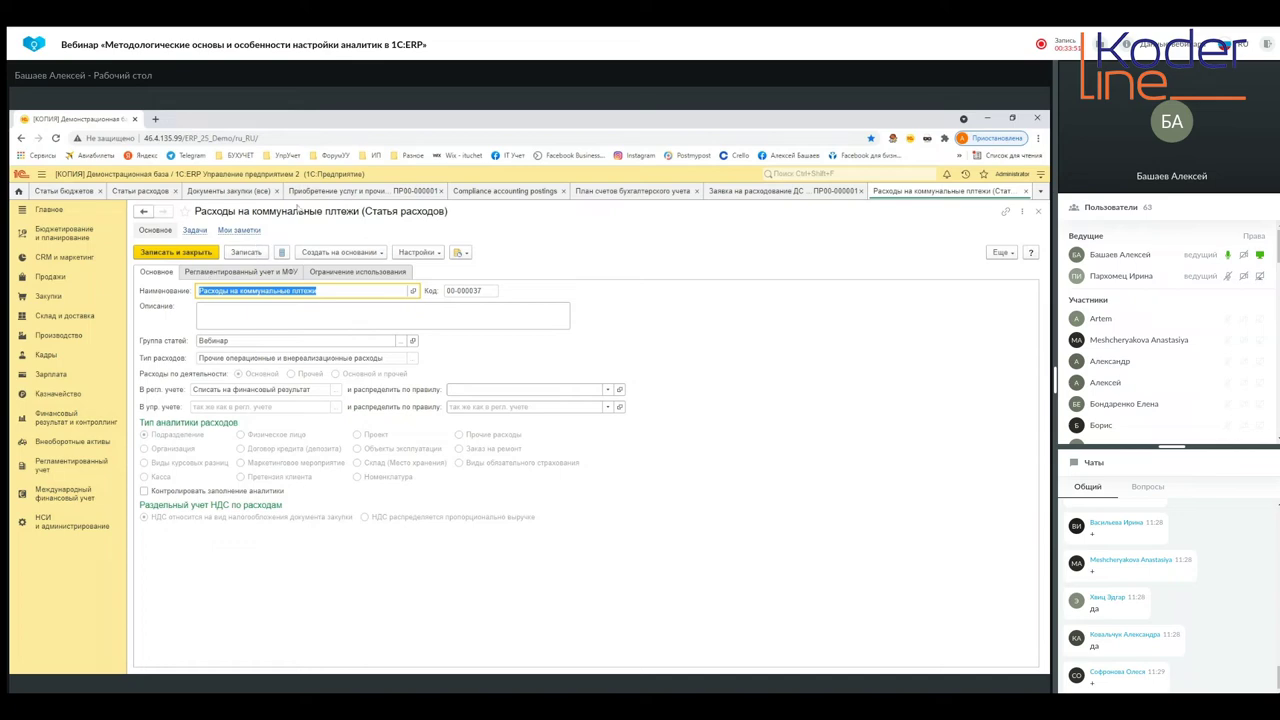
In the «Приобретение услуг и прочих активов» document of 24.09.2021, select «<Пустое значение>» as the VAT rate for «Оплата электроэнергии»
click(228, 192)
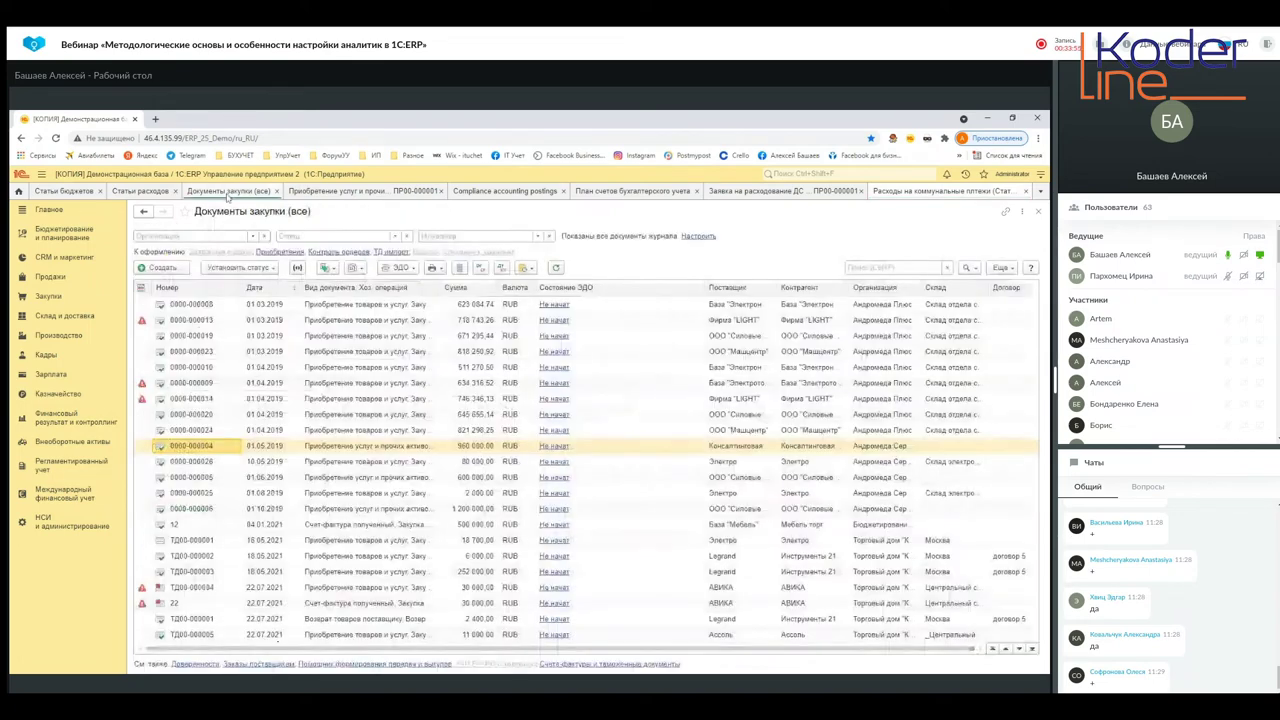
click(318, 192)
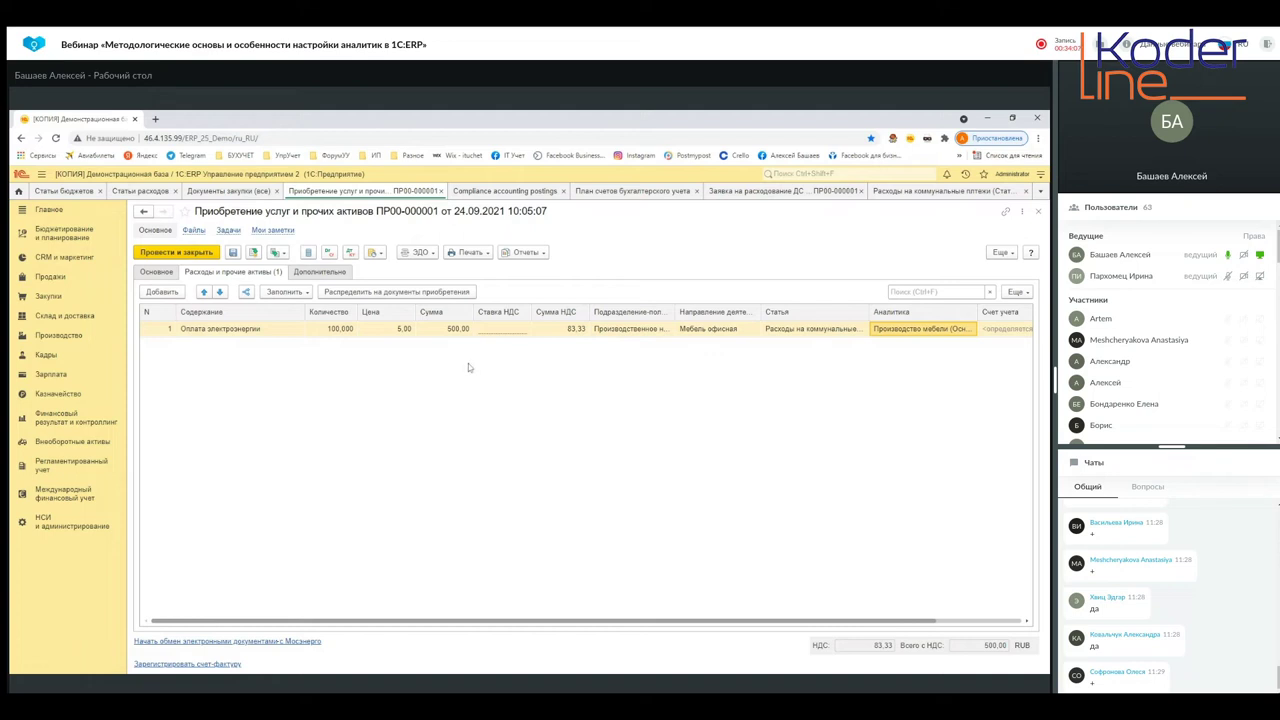
click(505, 332)
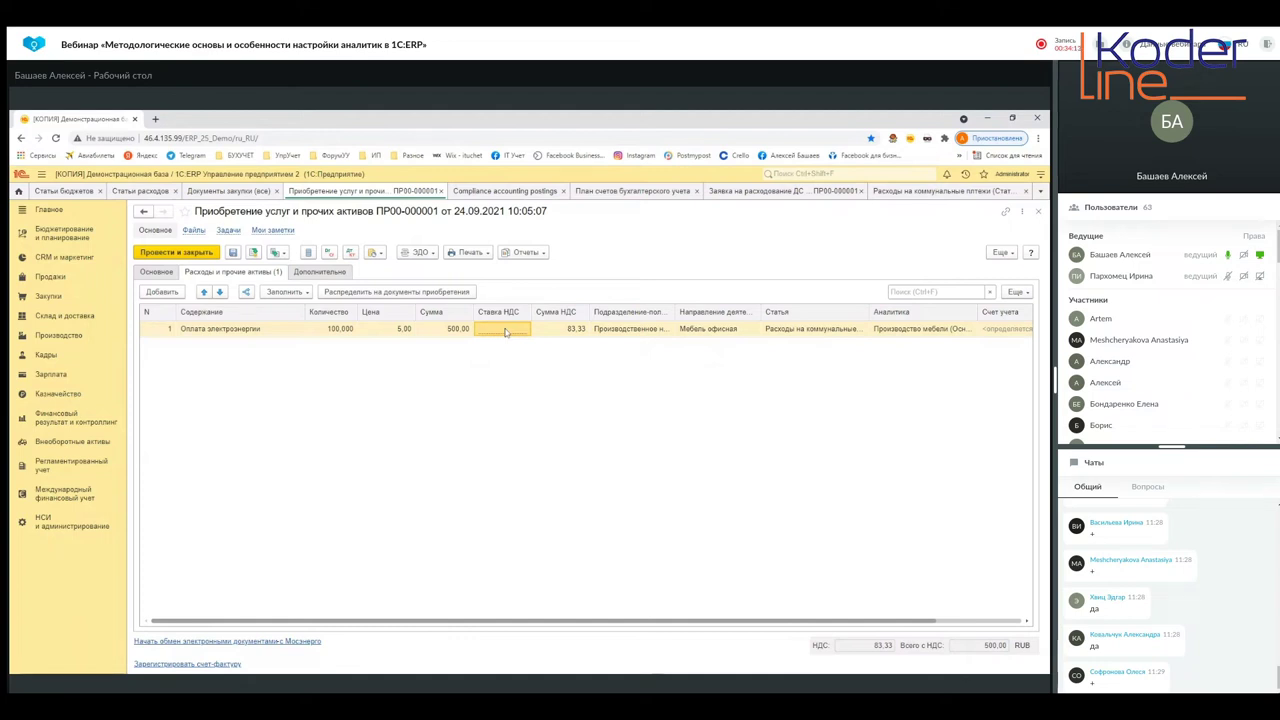
click(505, 332)
key(Escape)
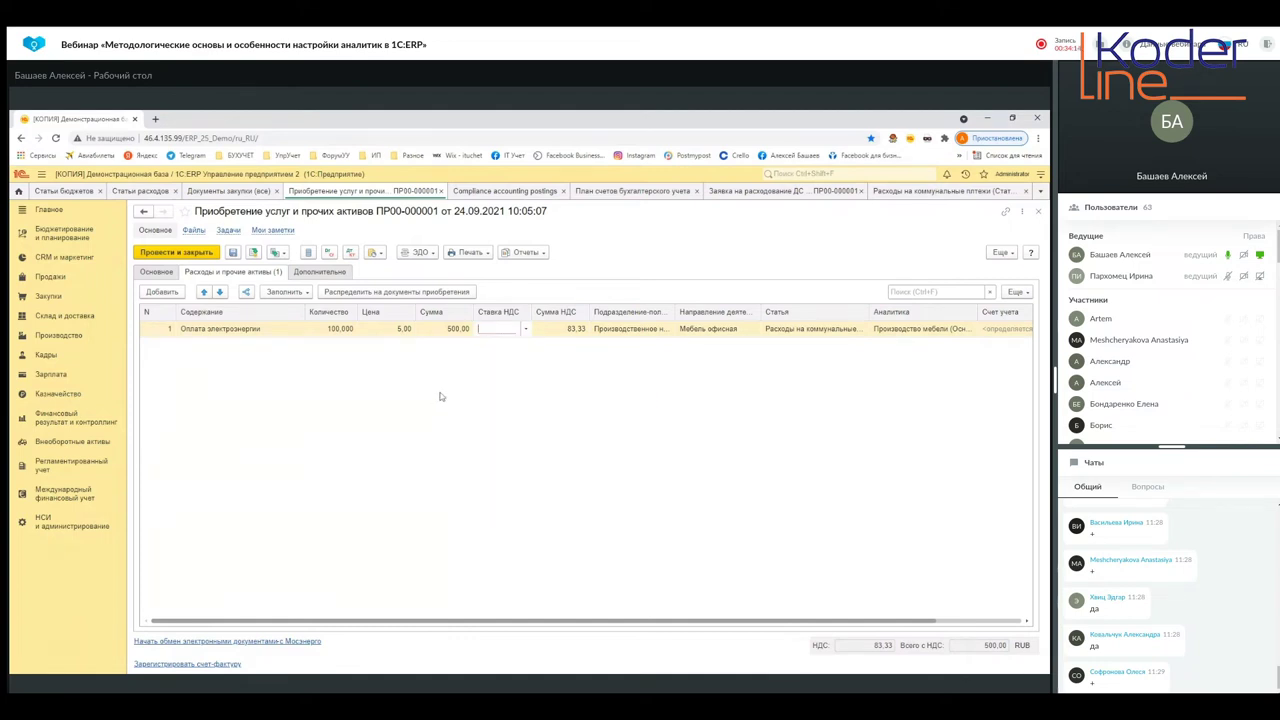
click(526, 330)
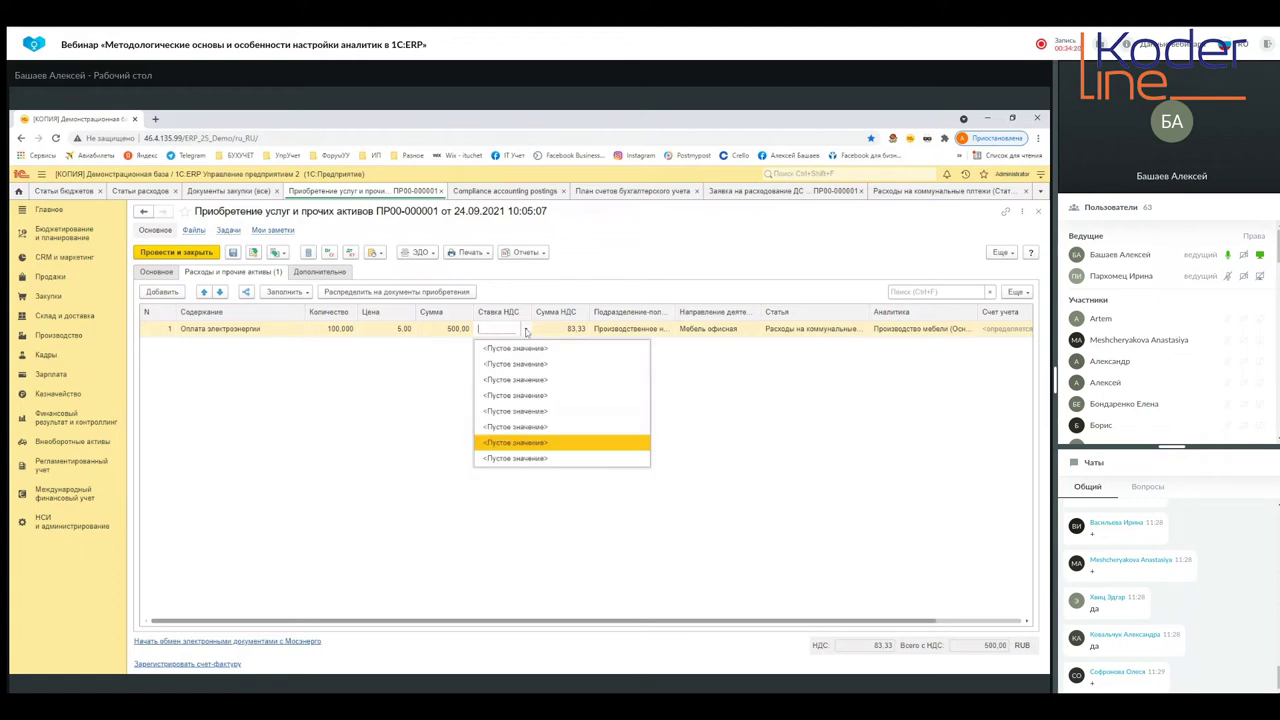
click(510, 445)
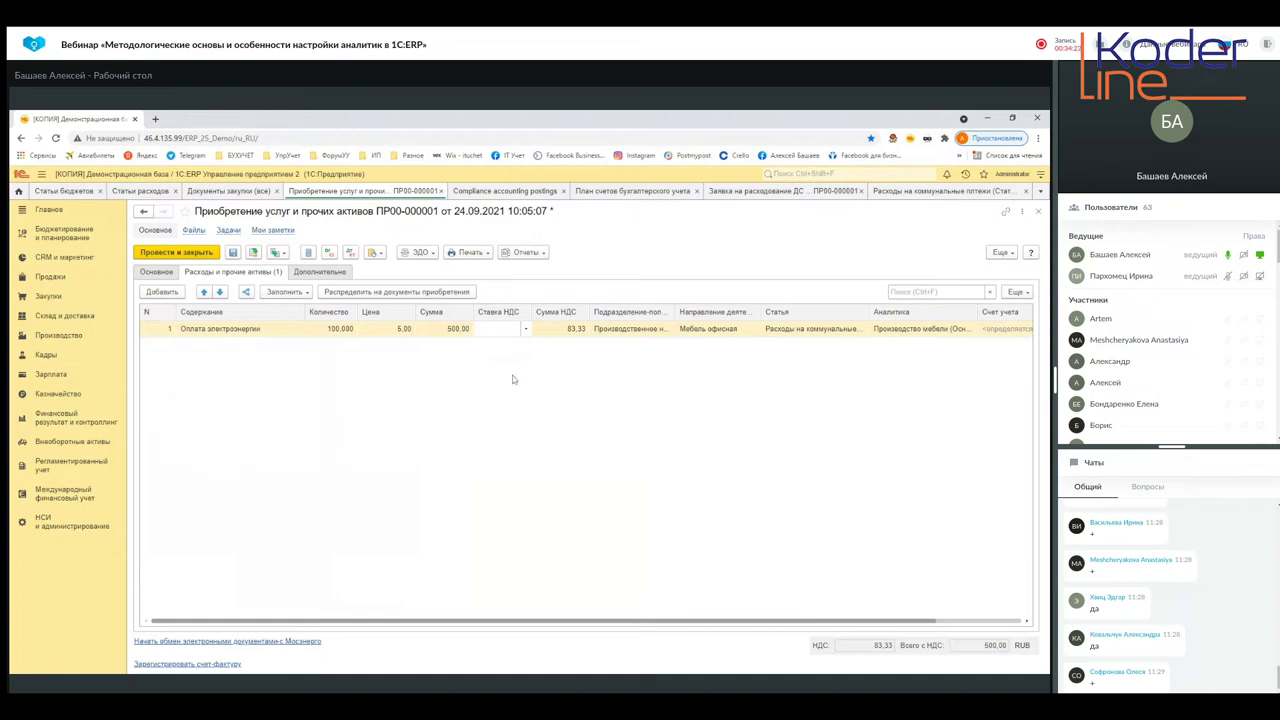
click(562, 331)
key(Return)
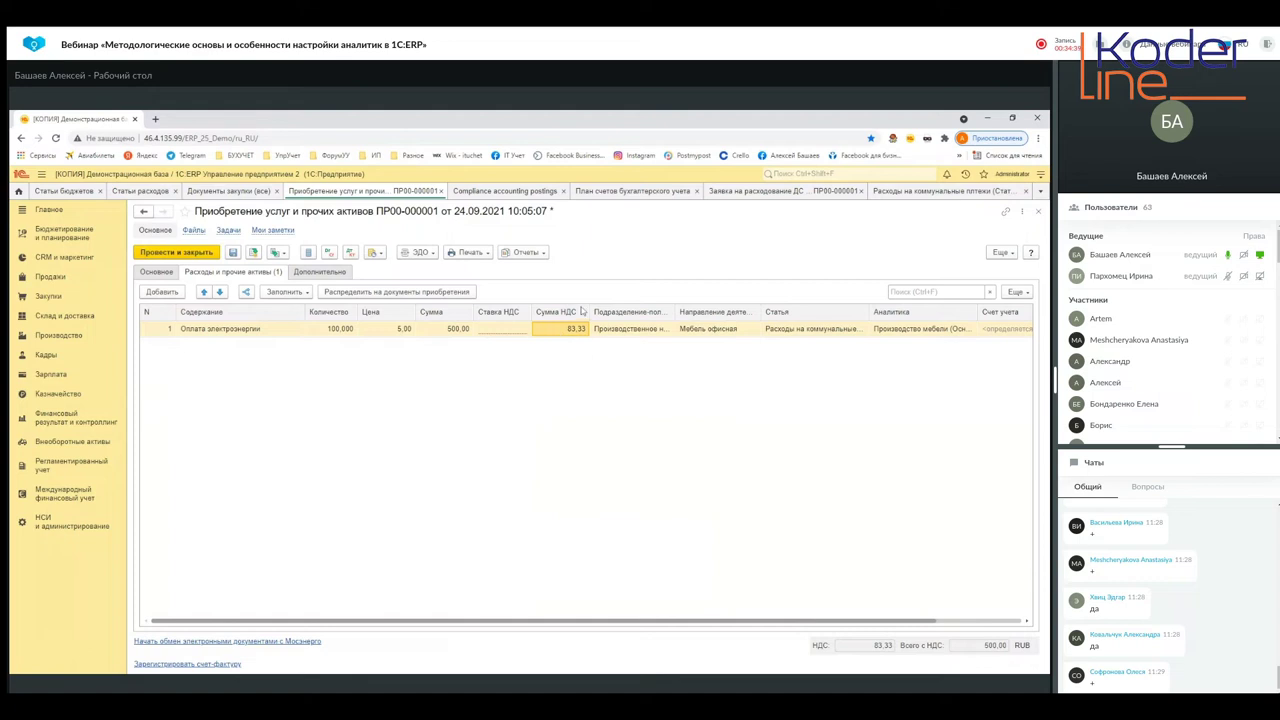
Clear the analytics of the «Оплата электроэнергии» line and reselect «Расходы на коммунальные плтежи» as its expense item
click(884, 336)
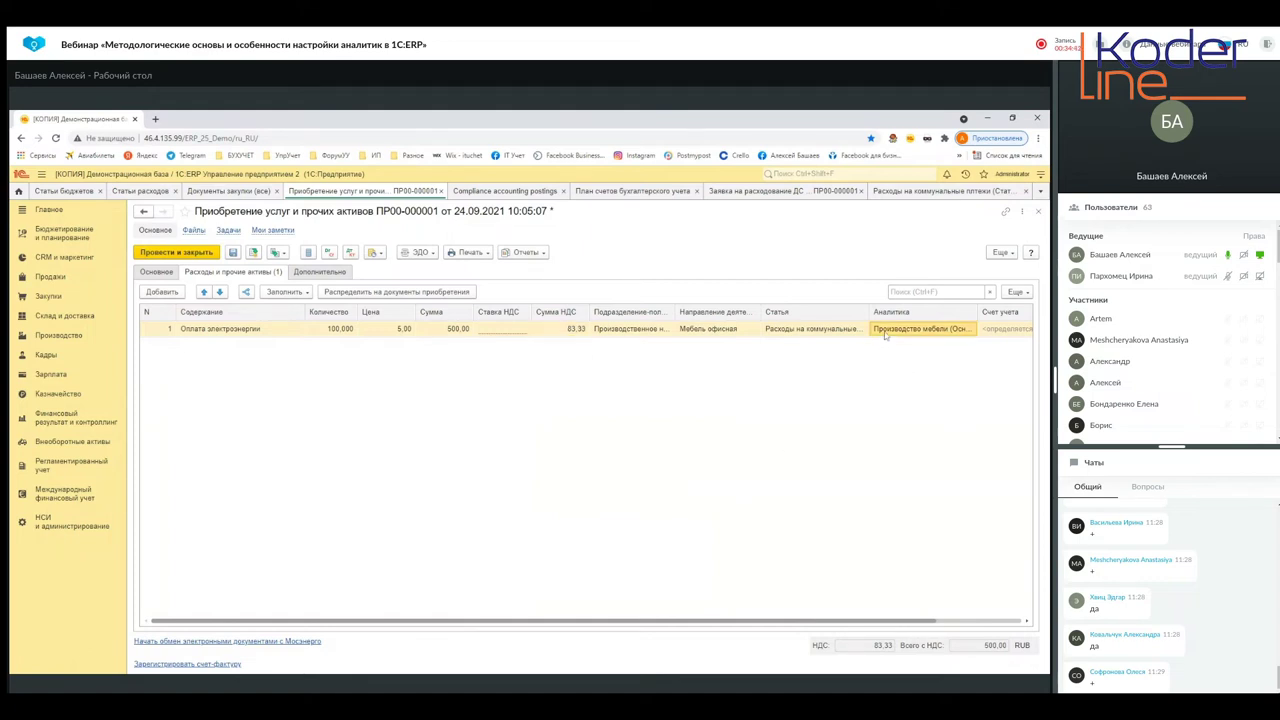
click(886, 334)
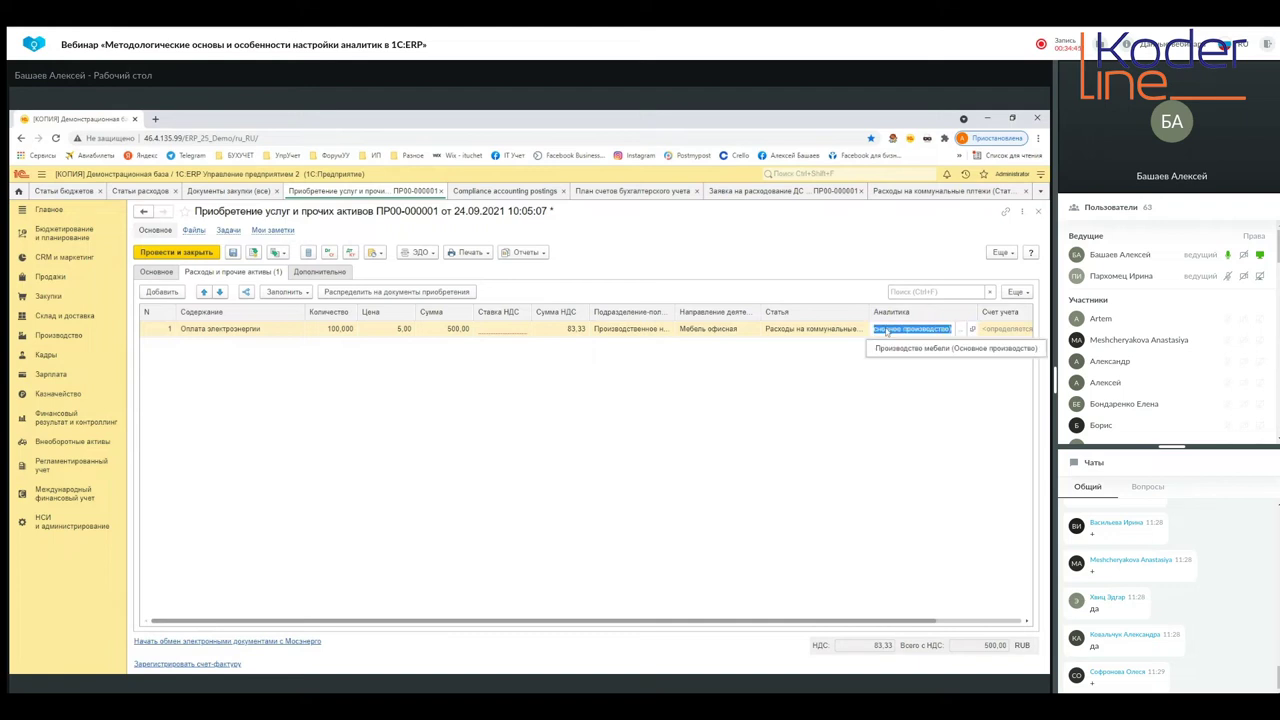
key(Delete)
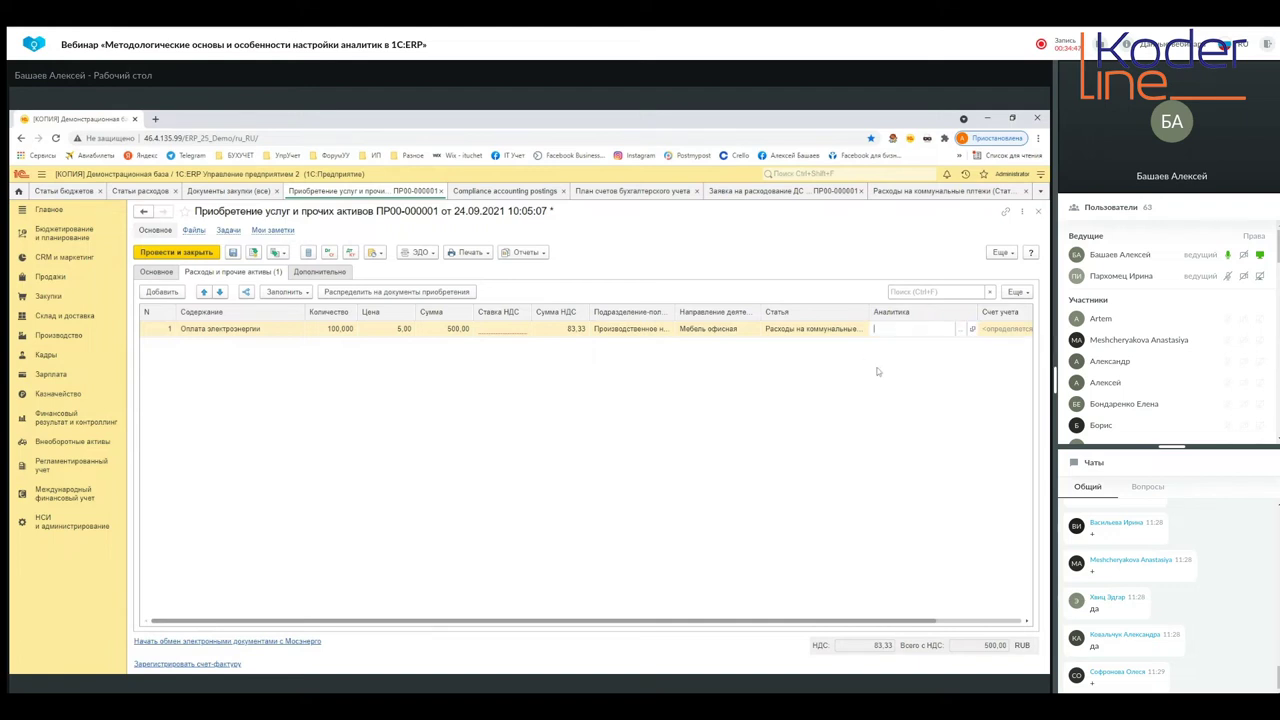
click(809, 330)
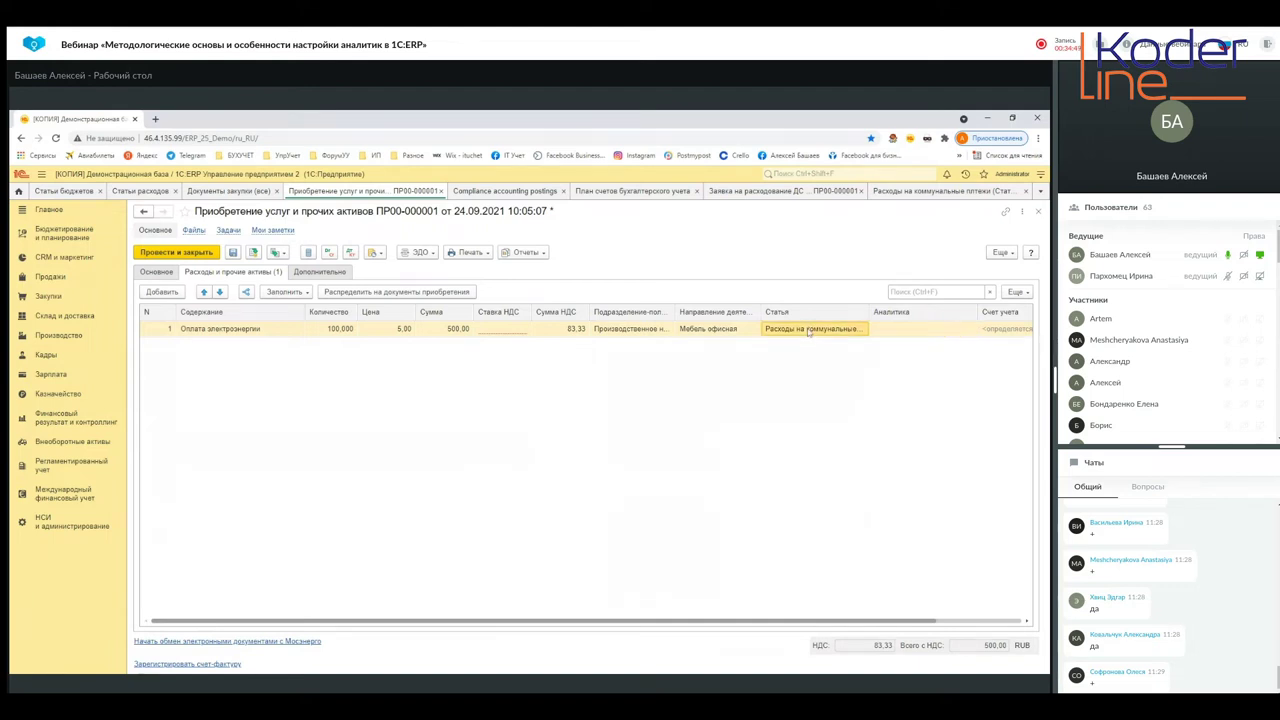
click(826, 336)
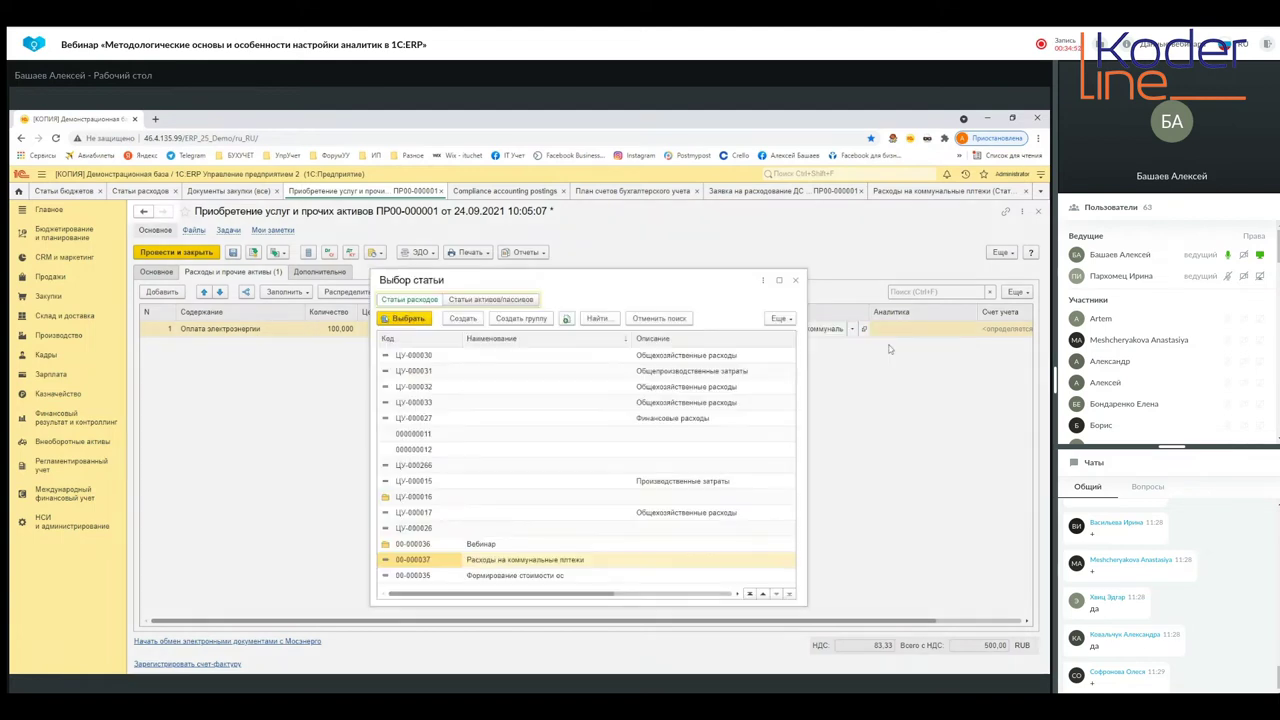
key(F4)
click(518, 564)
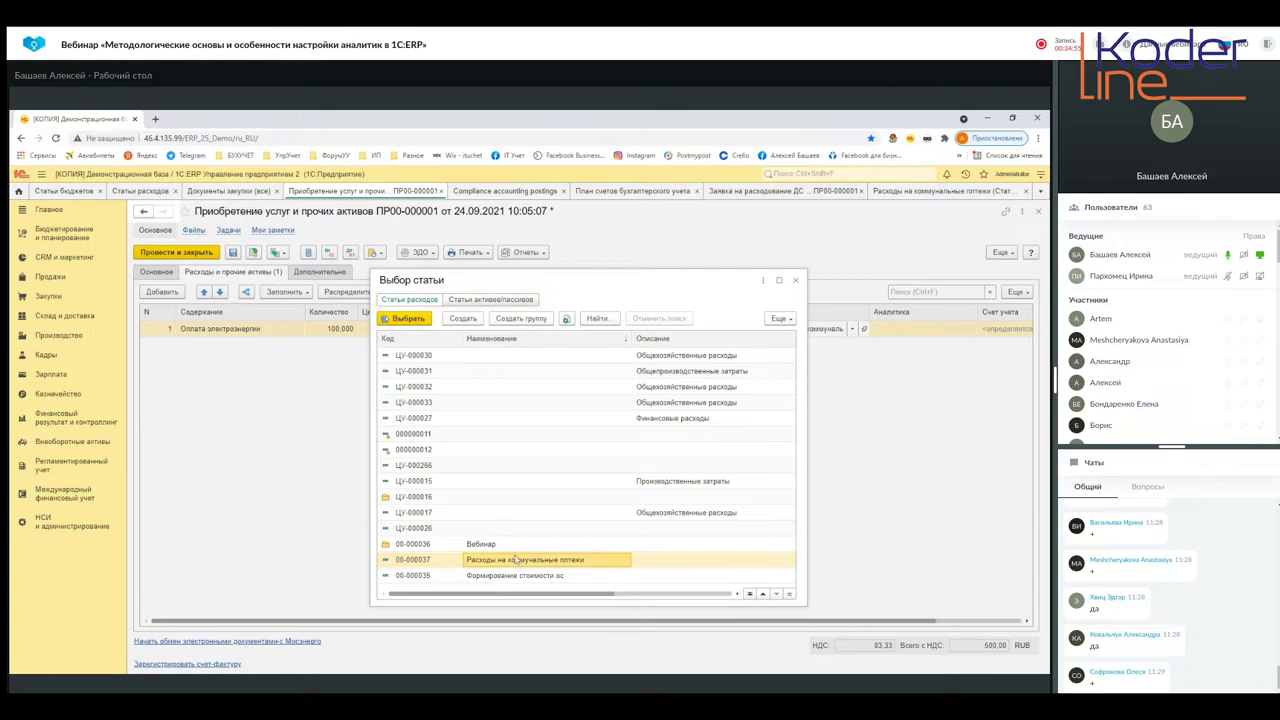
click(405, 318)
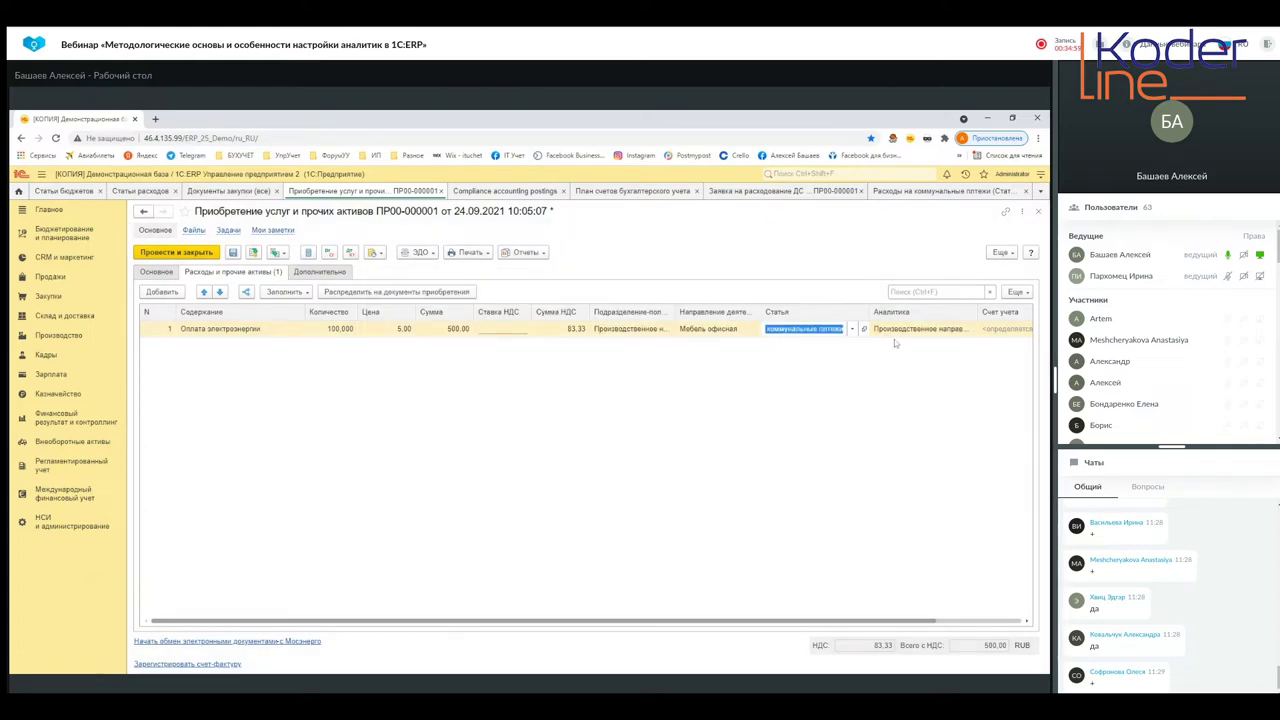
Select «Производственное направление» from the enterprise structure as the analytics of the «Оплата электроэнергии» line
click(956, 334)
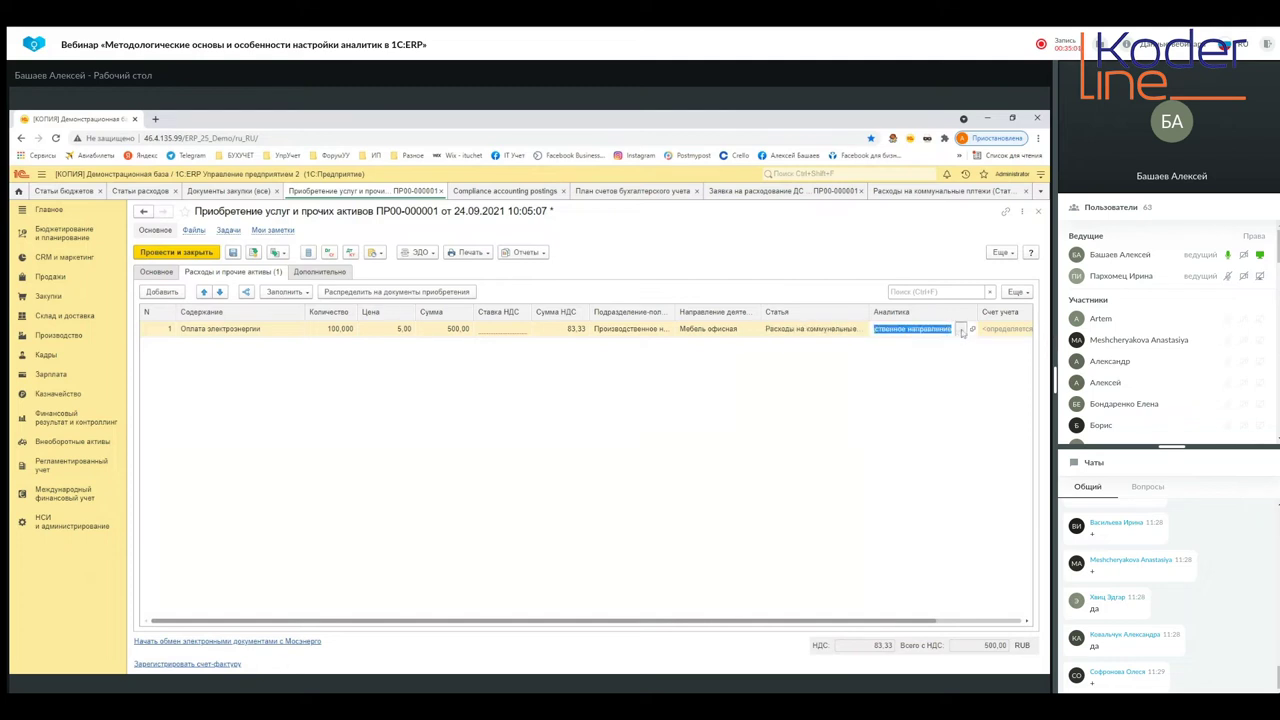
click(960, 330)
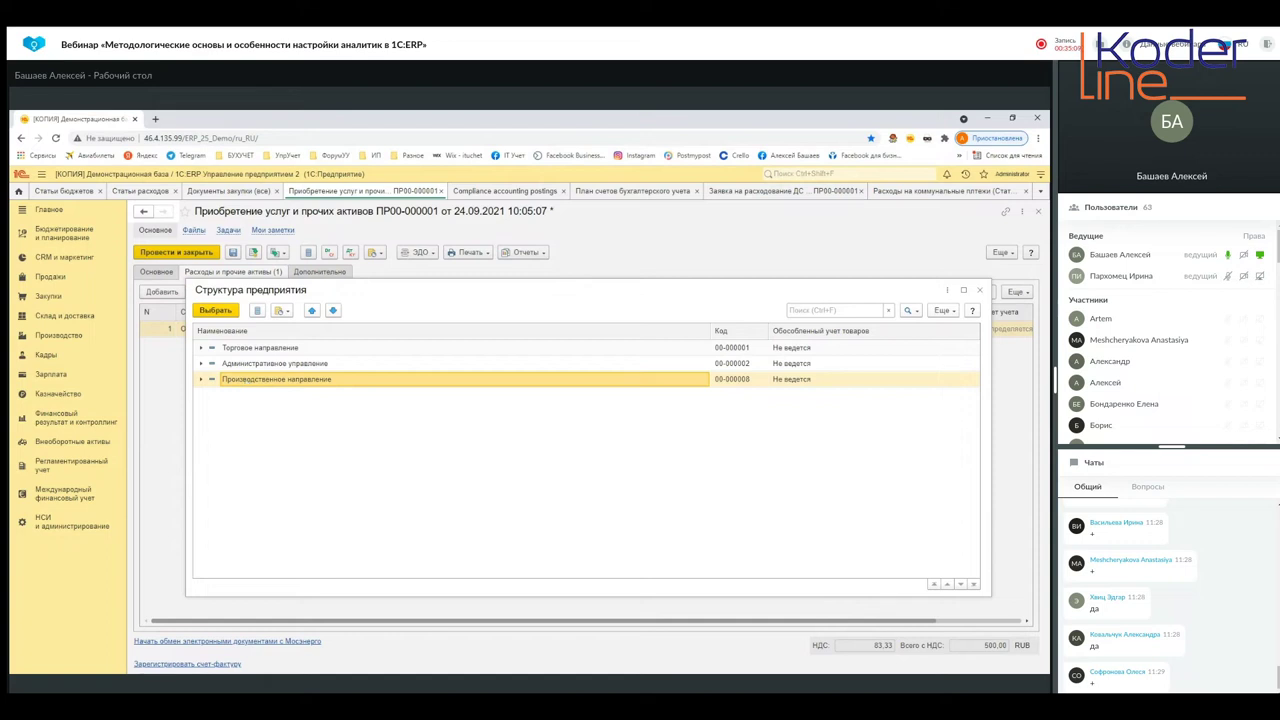
click(241, 365)
click(243, 349)
click(244, 363)
click(248, 381)
click(215, 312)
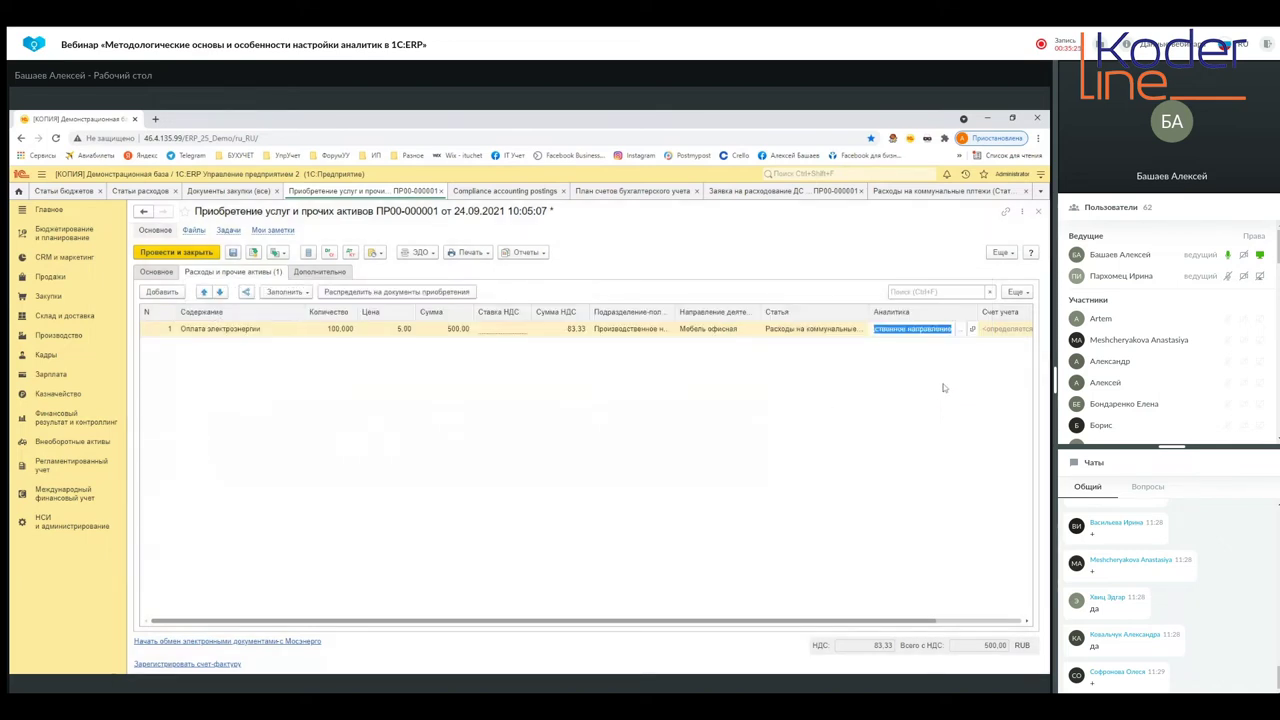
Check the expense type and analytics type of the expense item «Расходы на коммунальные плтежи», and return to the purchase document
click(136, 192)
double_click(312, 292)
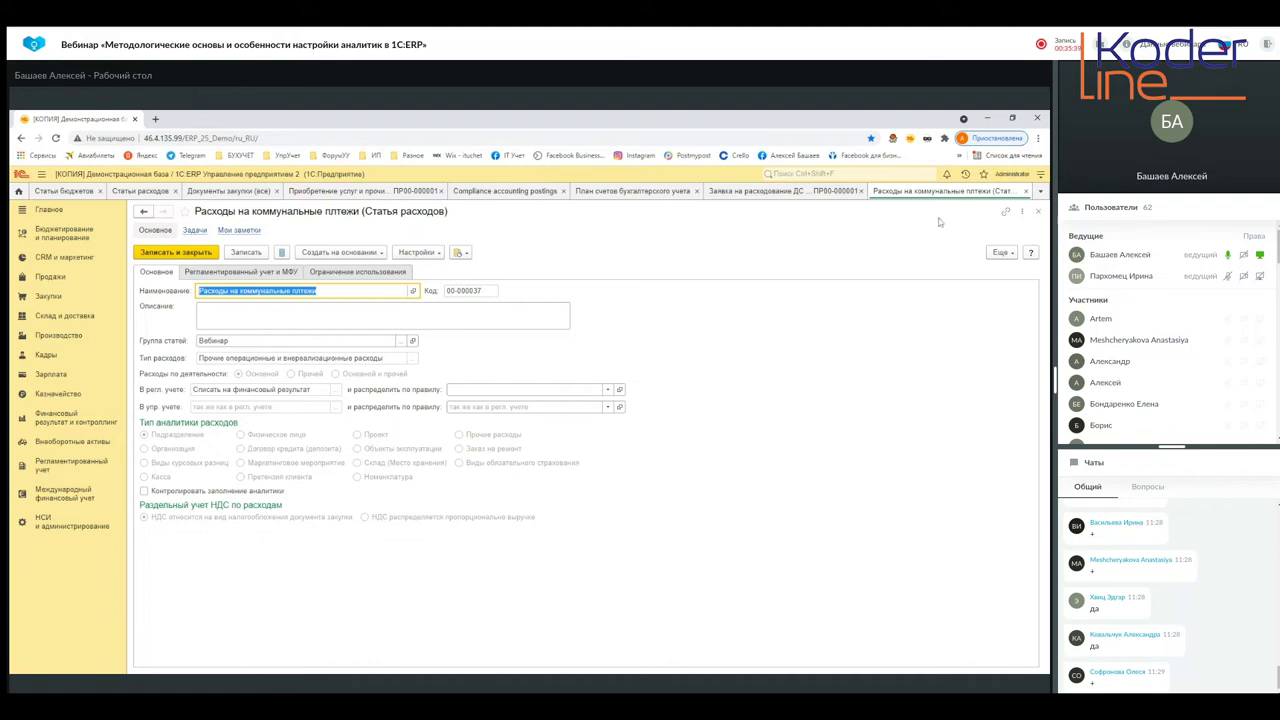
click(404, 195)
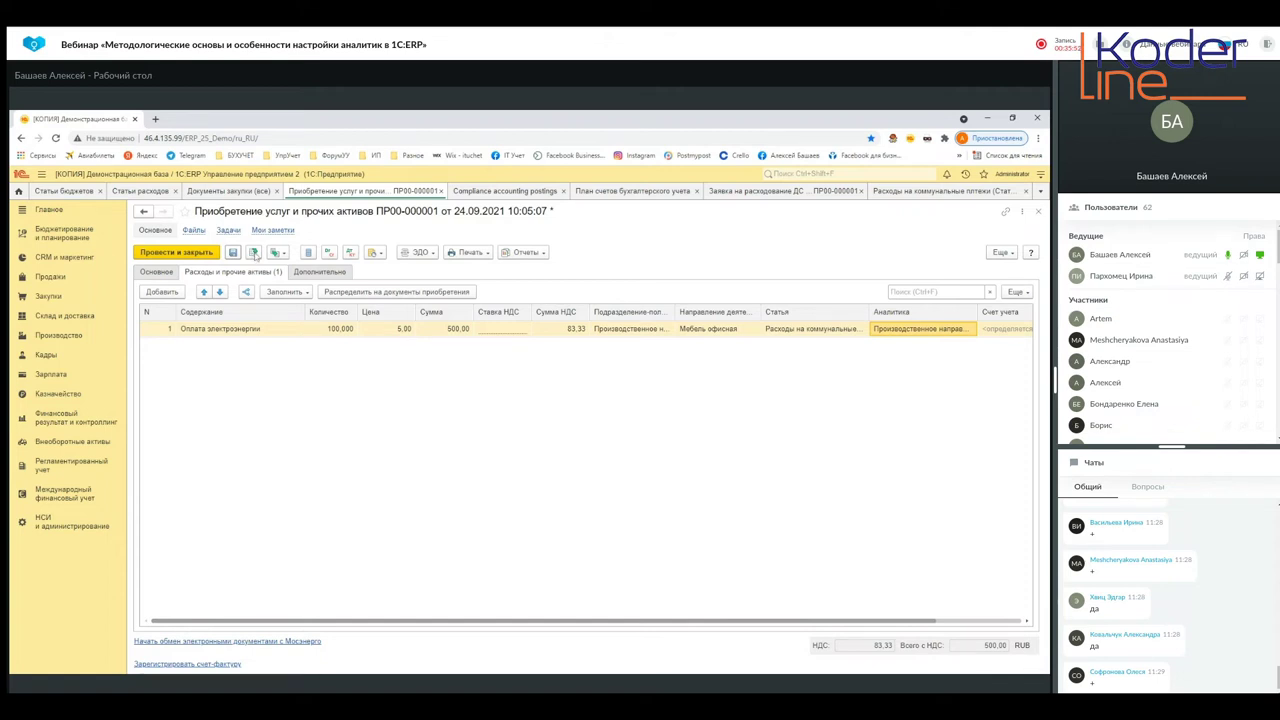
Post the purchase document and examine the departments on the credit side of its compliance accounting postings
click(257, 256)
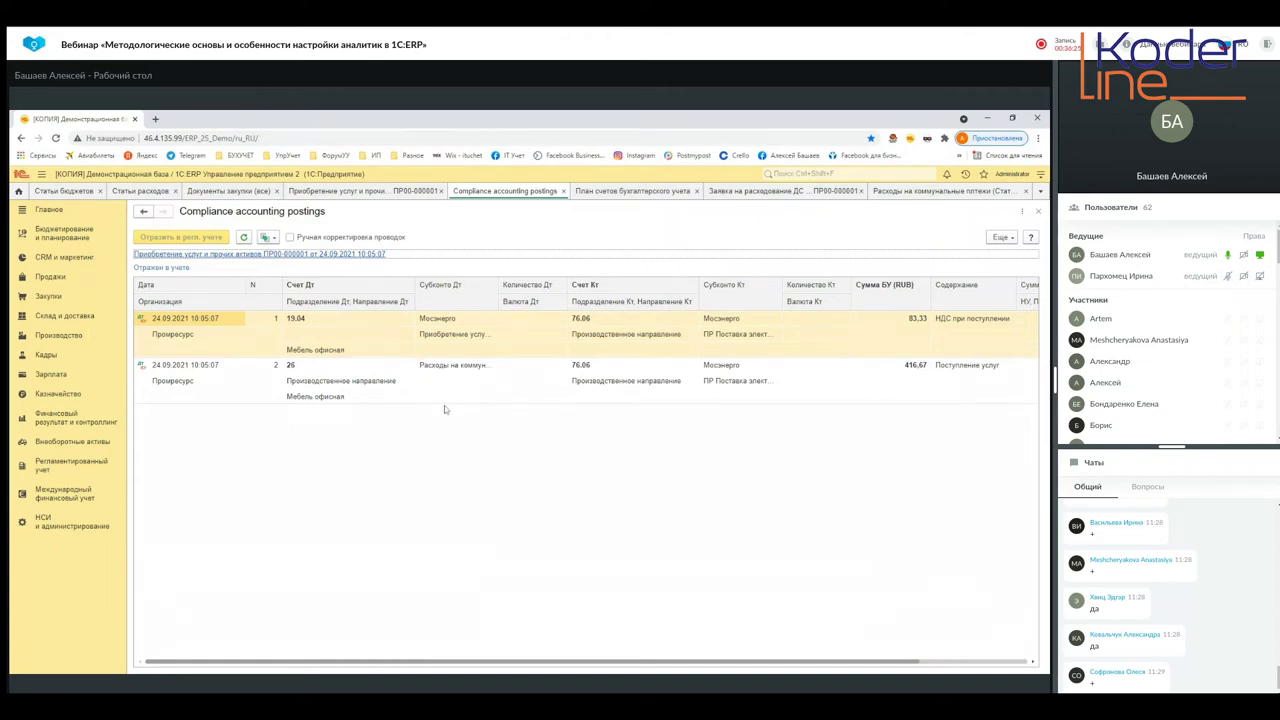
click(634, 338)
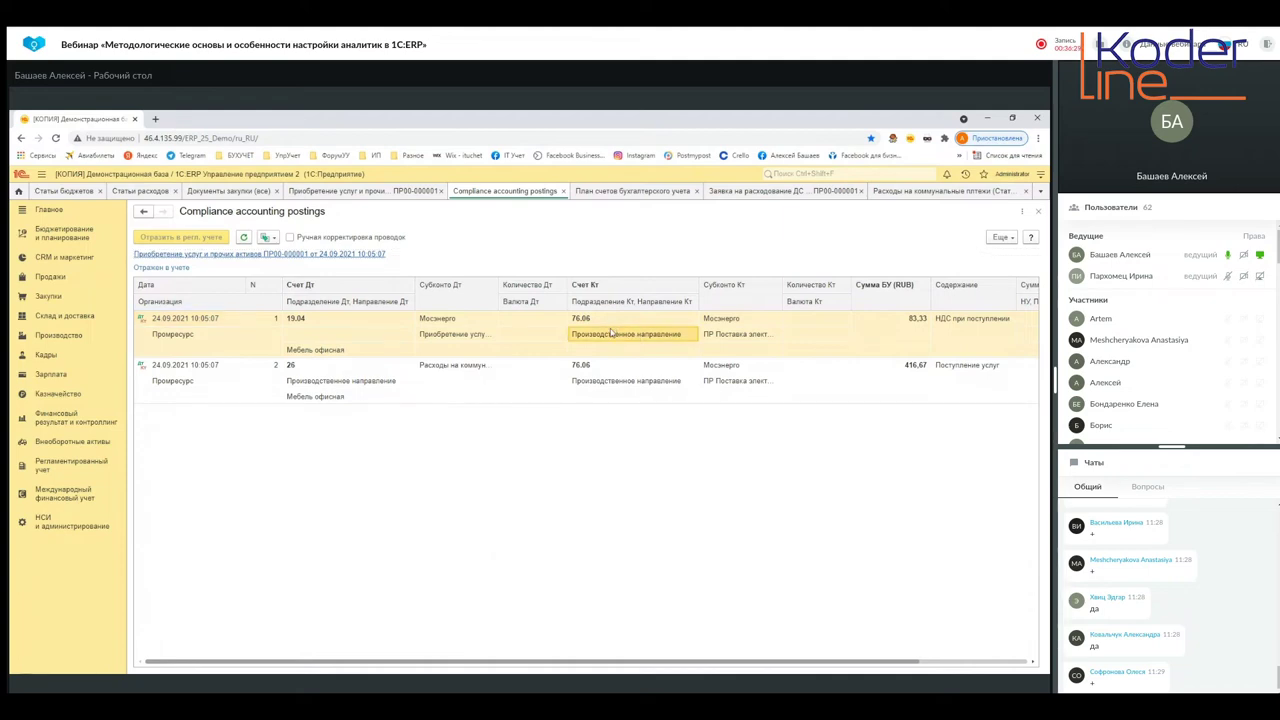
click(610, 386)
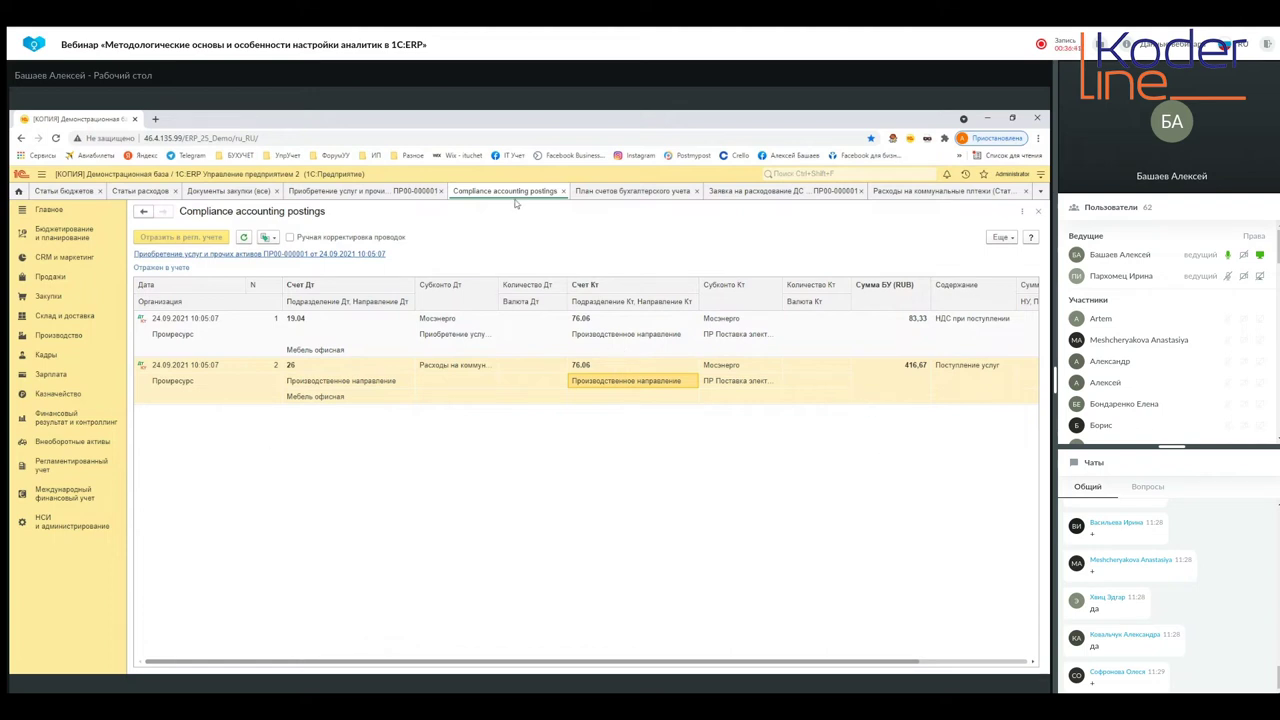
Review which documents can be created from the purchase, and check the department in its «Заявка на расходование ДС» of 24.09.2021
click(322, 191)
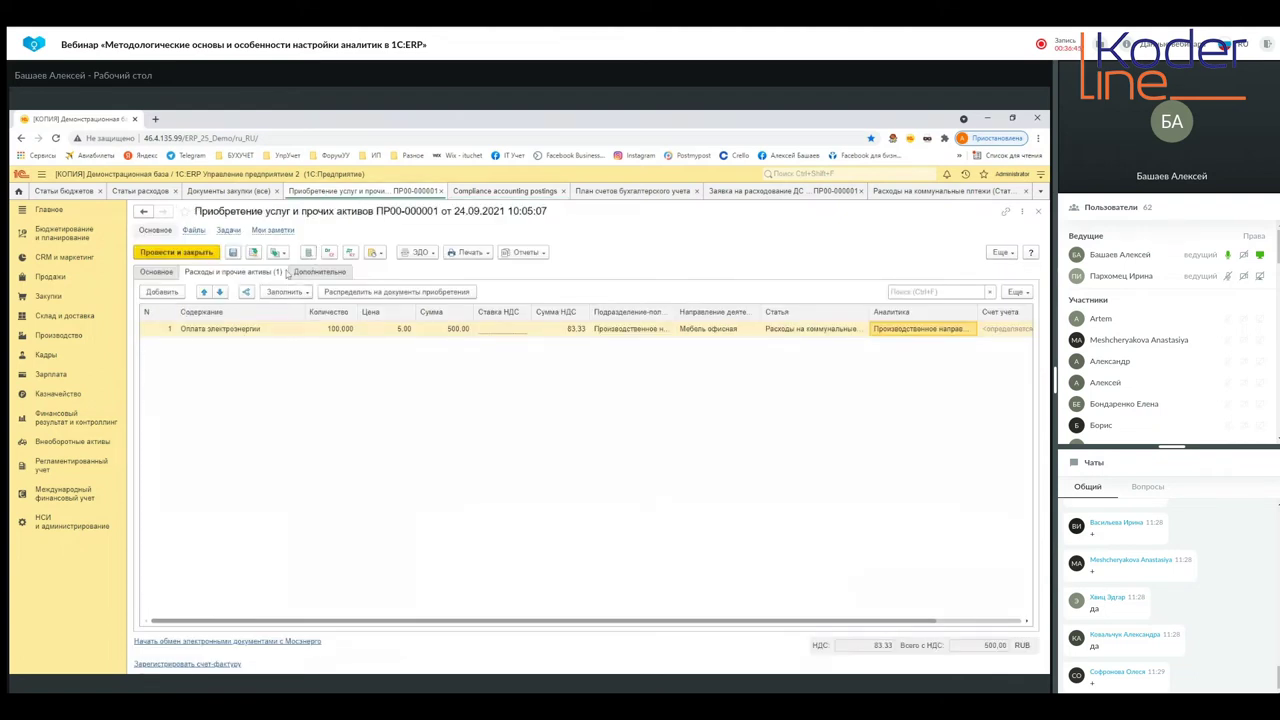
click(278, 253)
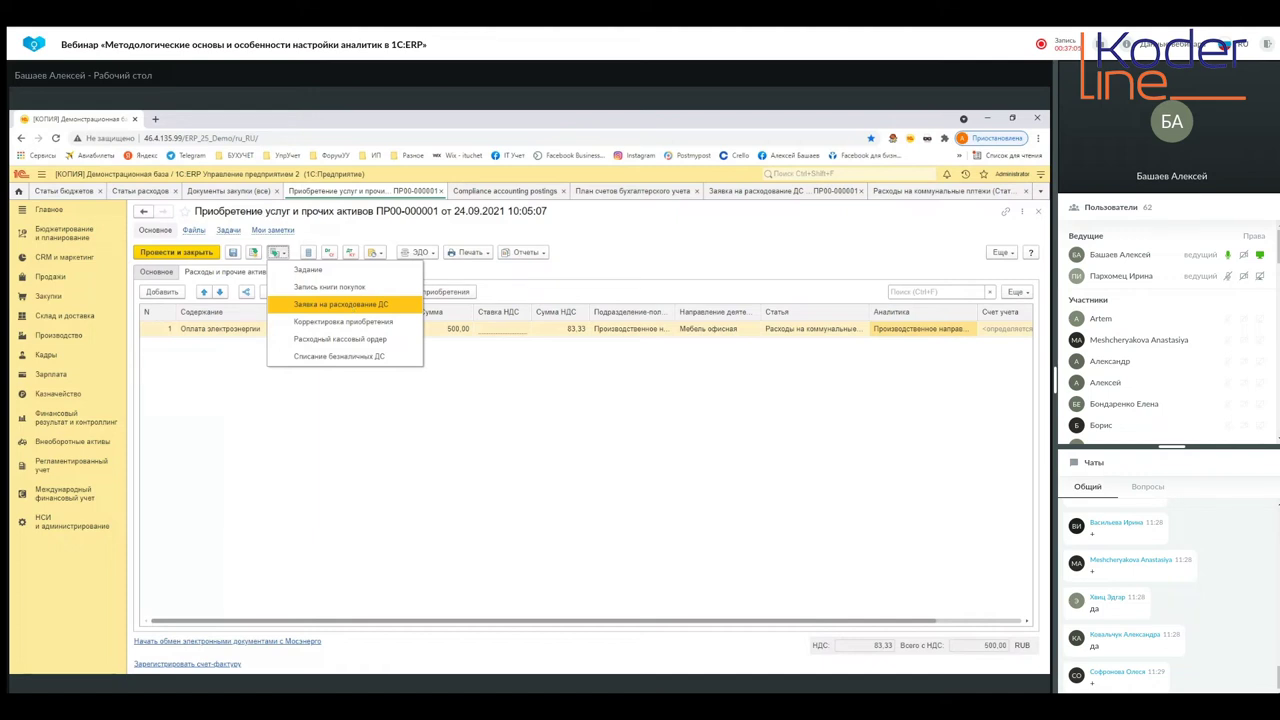
click(743, 192)
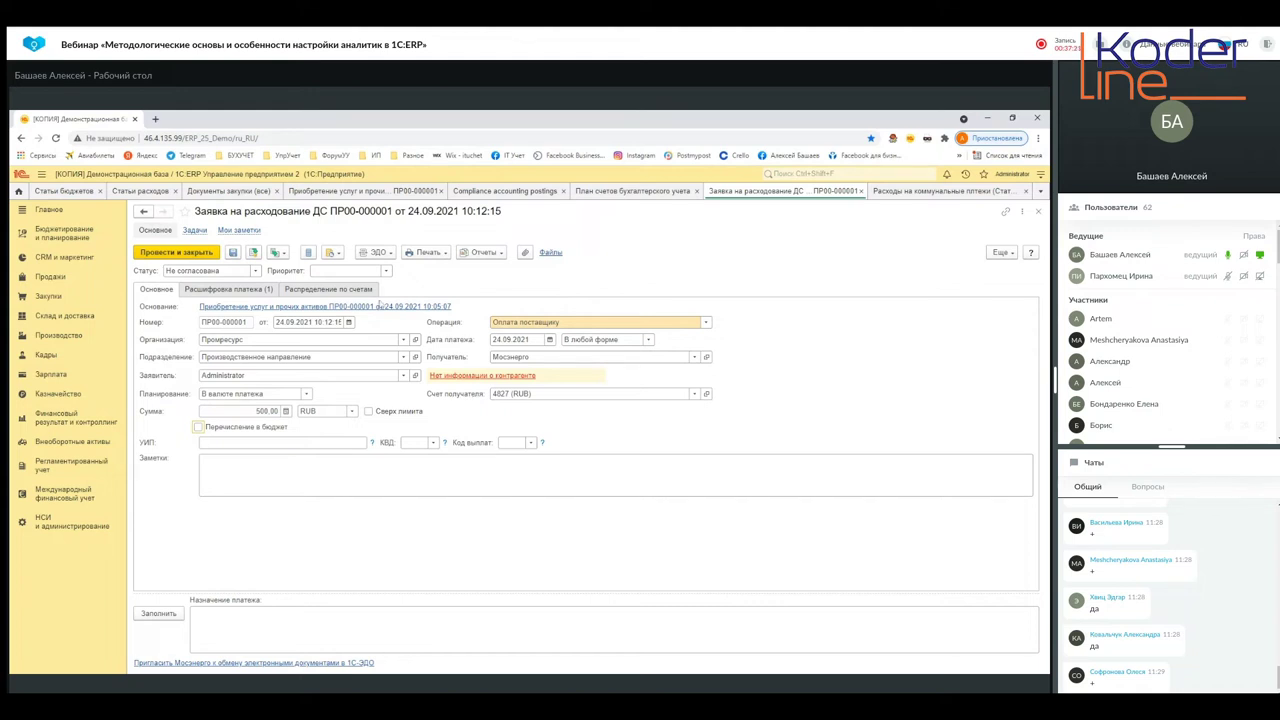
click(161, 362)
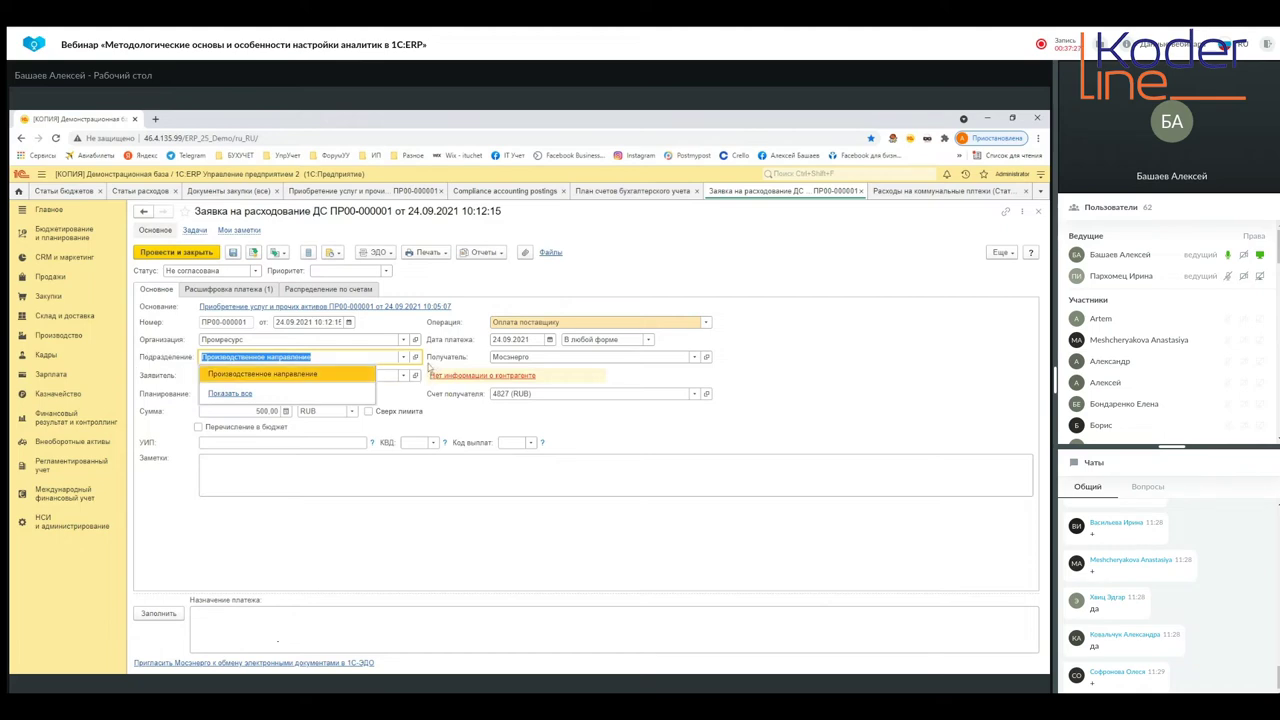
key(Return)
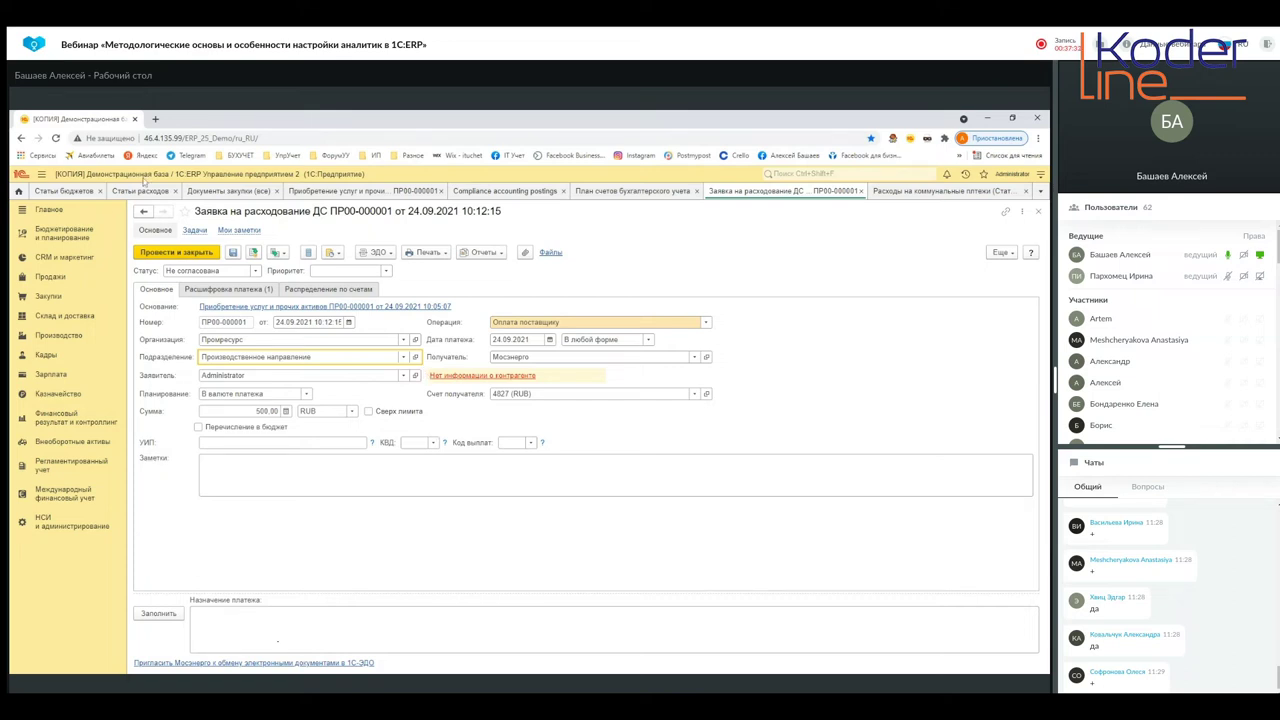
Compare the expense item's analytics type with the analytics of the purchase line and the department in the «Заявка на расходование ДС»
click(141, 191)
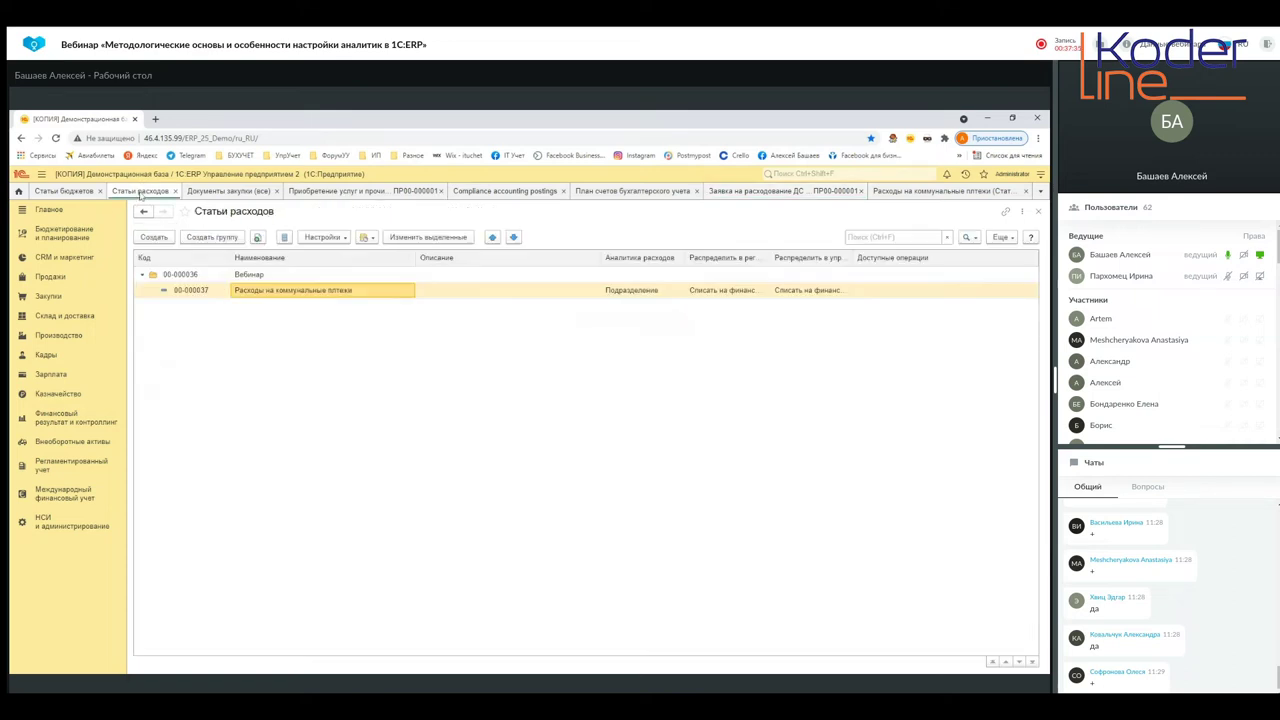
double_click(292, 290)
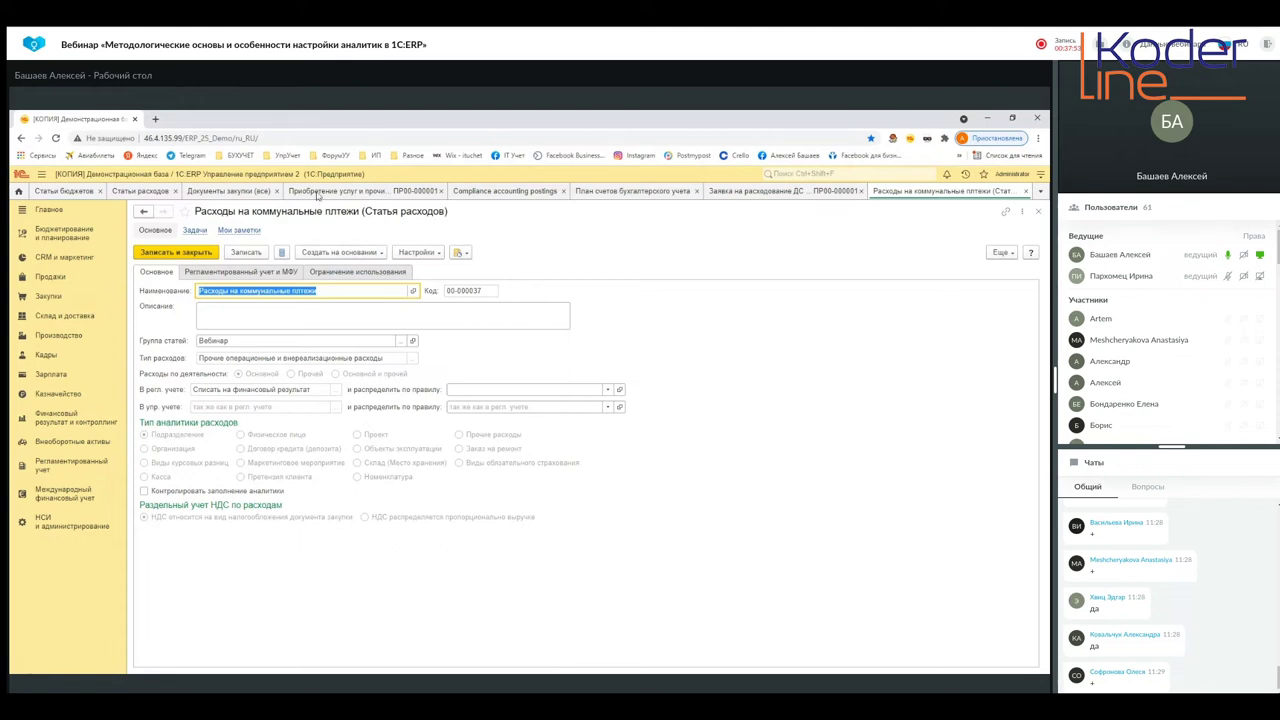
click(316, 194)
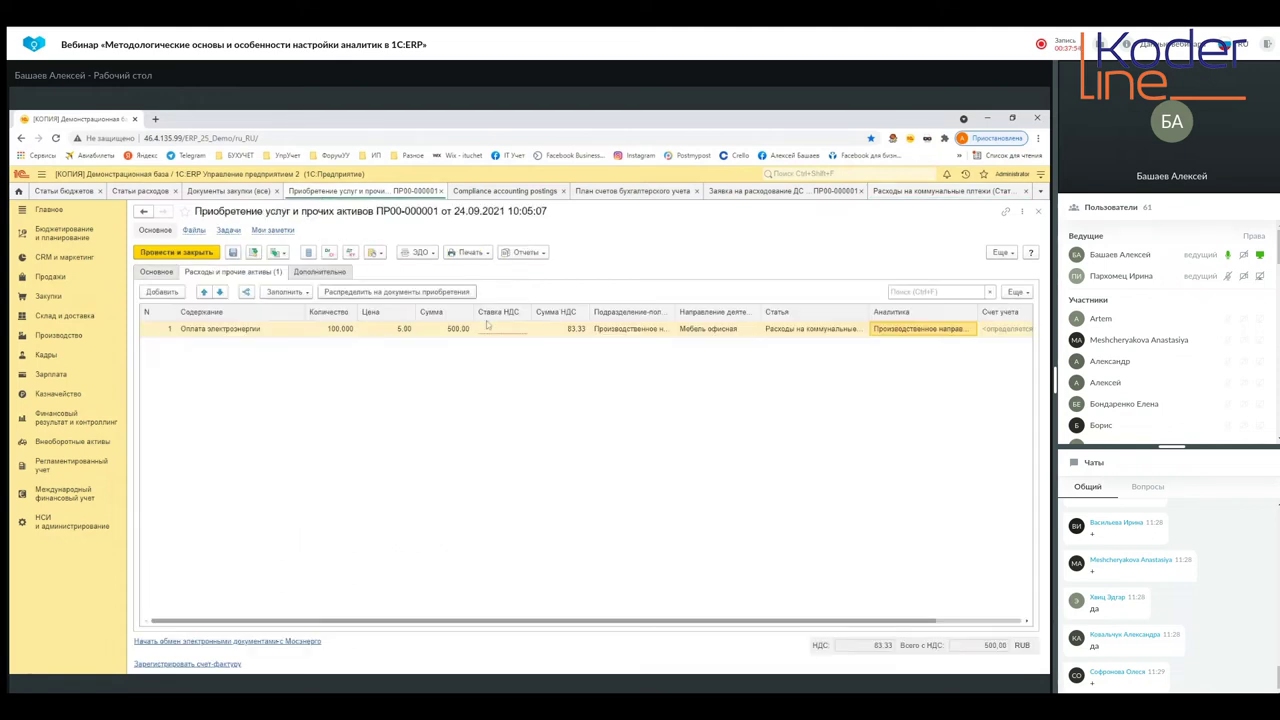
click(907, 336)
click(780, 192)
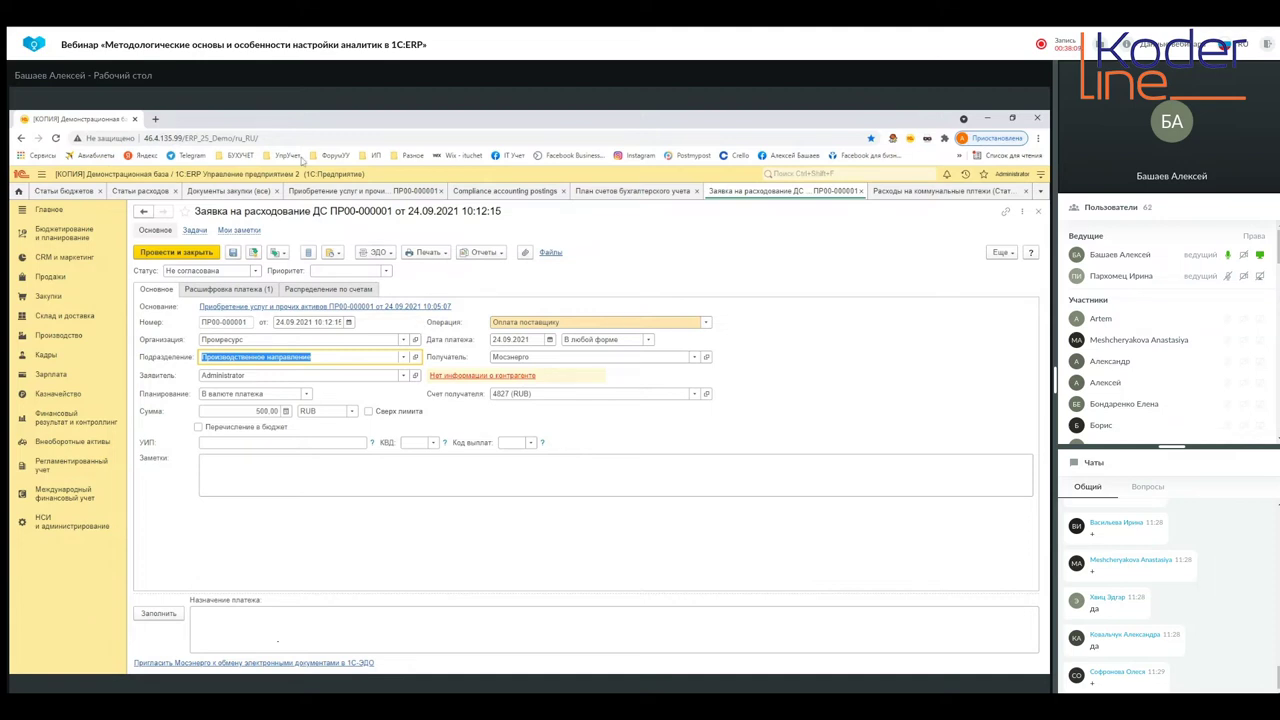
Reopen the expense item «Расходы на коммунальные плтежи» from the expense items list to review its analytics type options
click(133, 191)
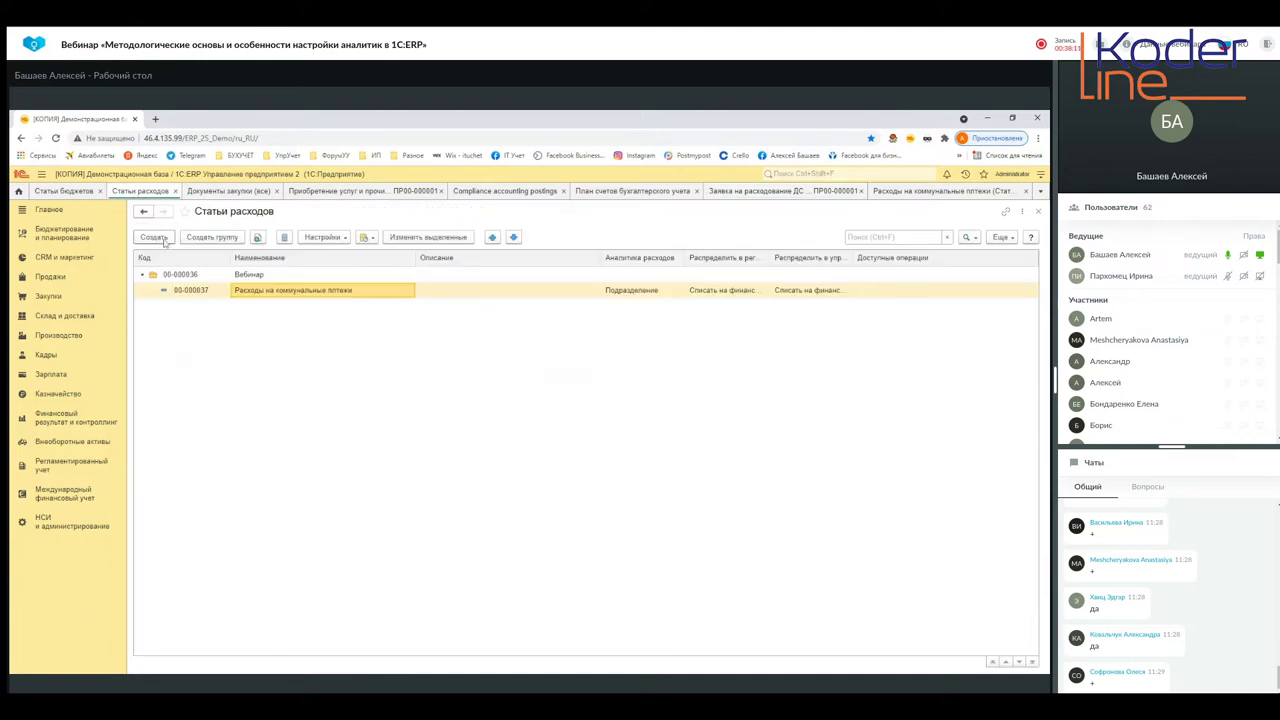
double_click(266, 291)
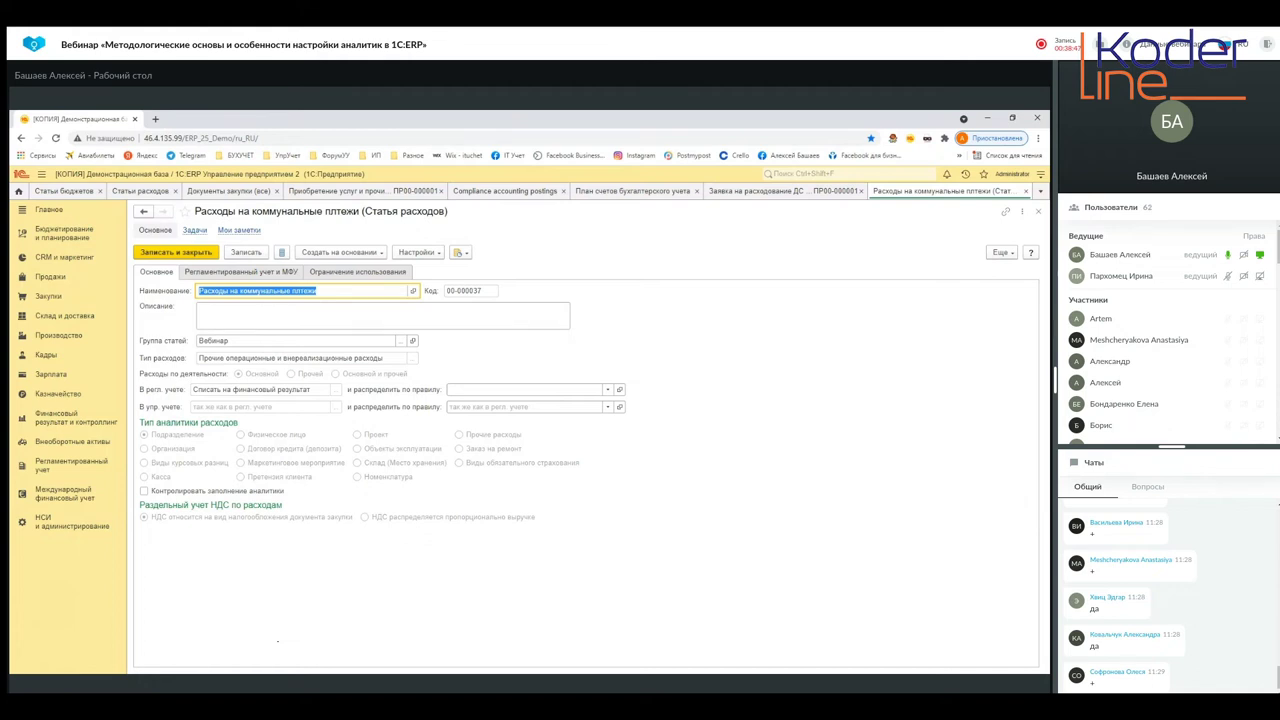
click(10, 661)
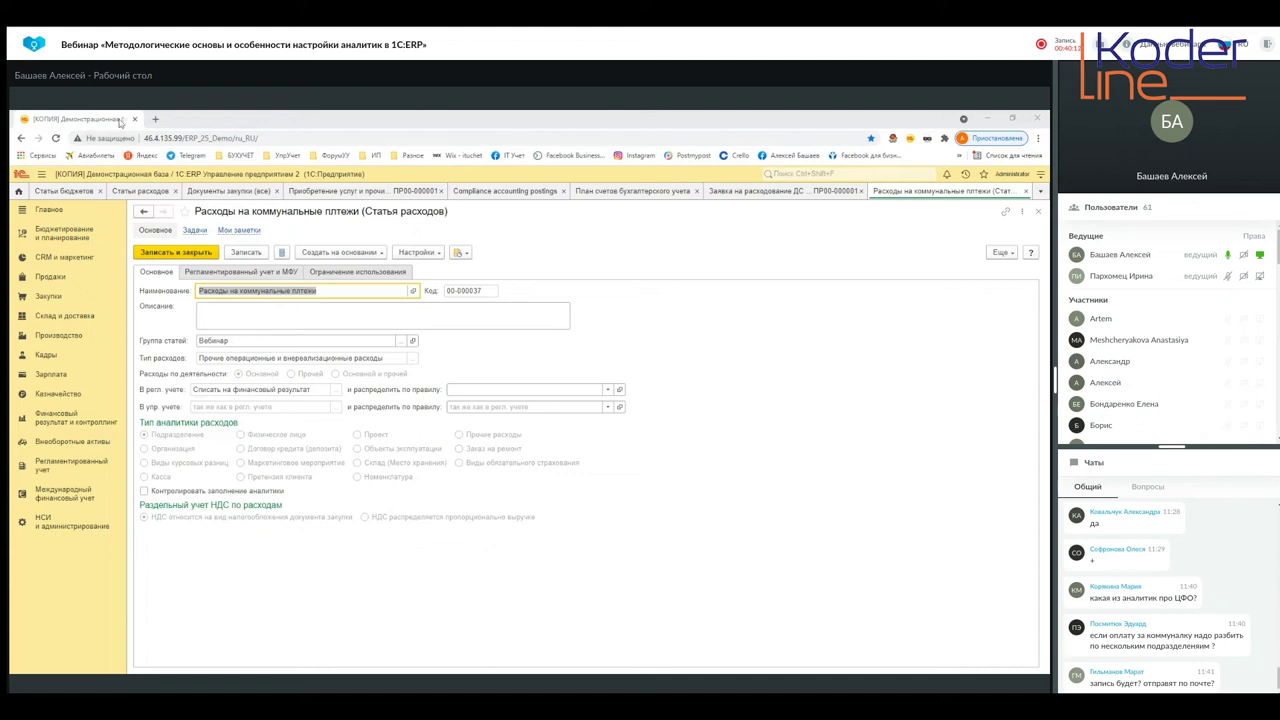
Show the payment breakdown of the «Заявка на расходование ДС» as a list, examine it, and return to the request's main details
click(726, 195)
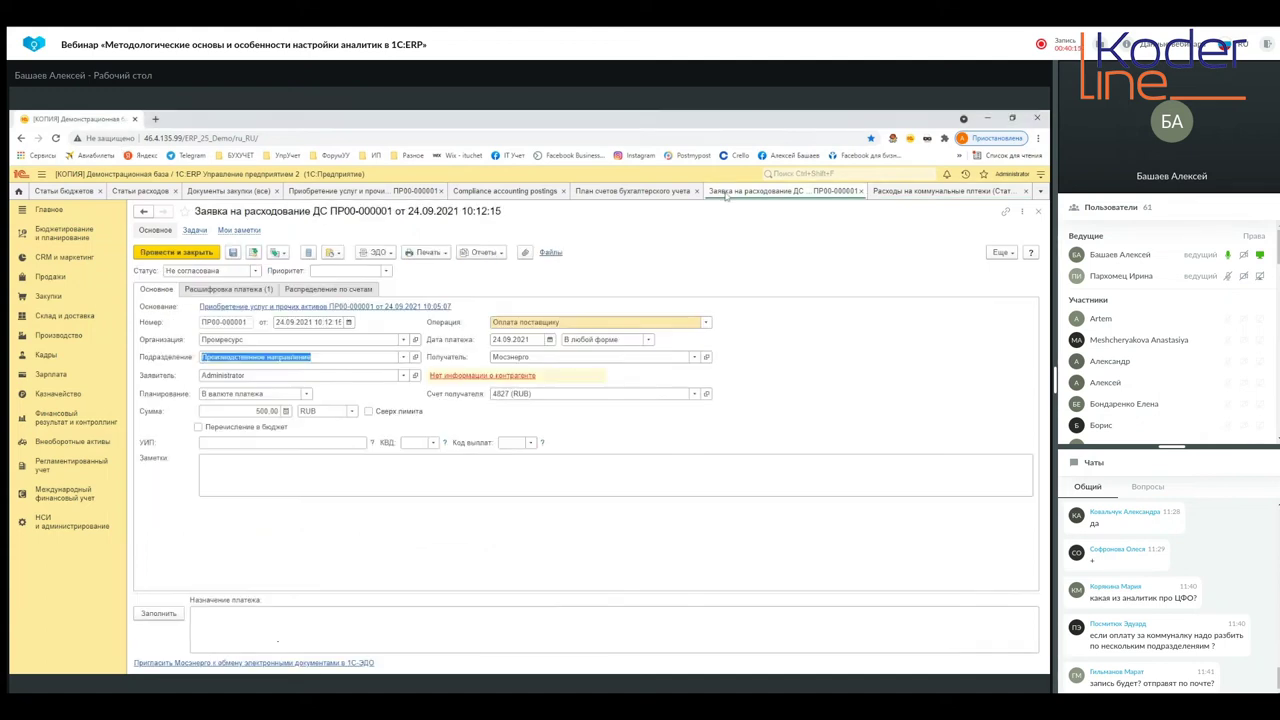
click(239, 291)
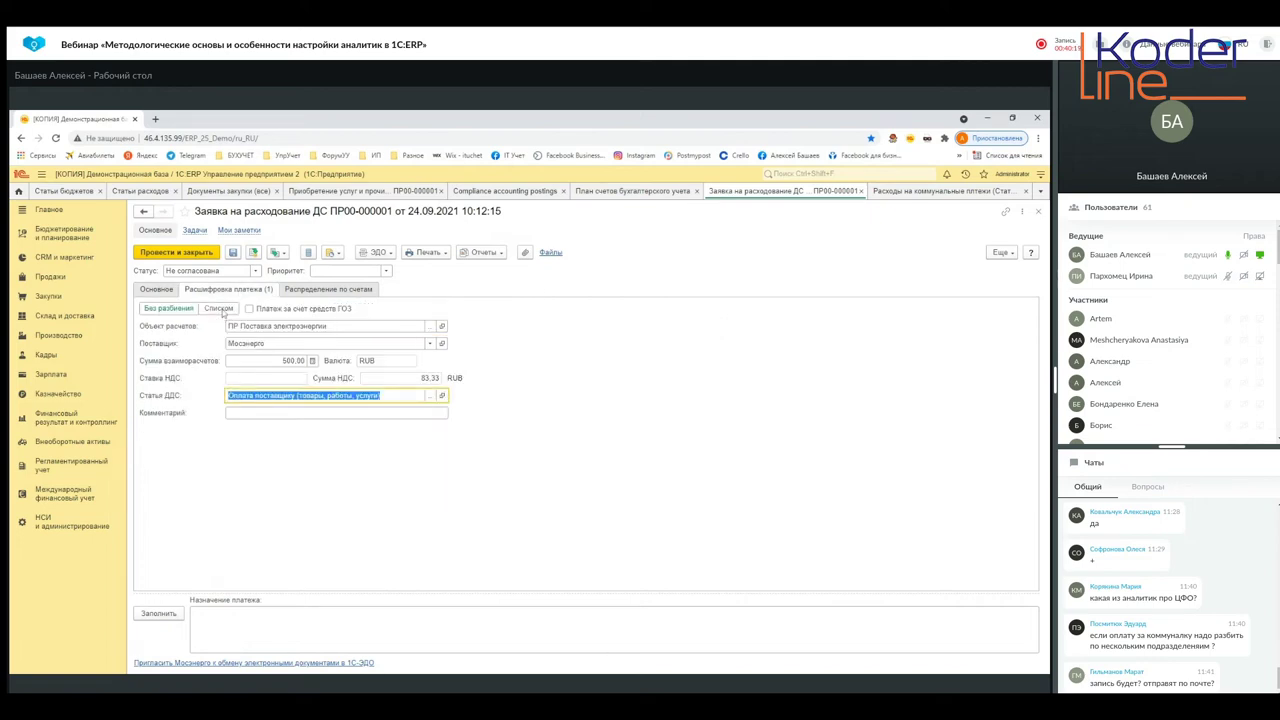
click(219, 309)
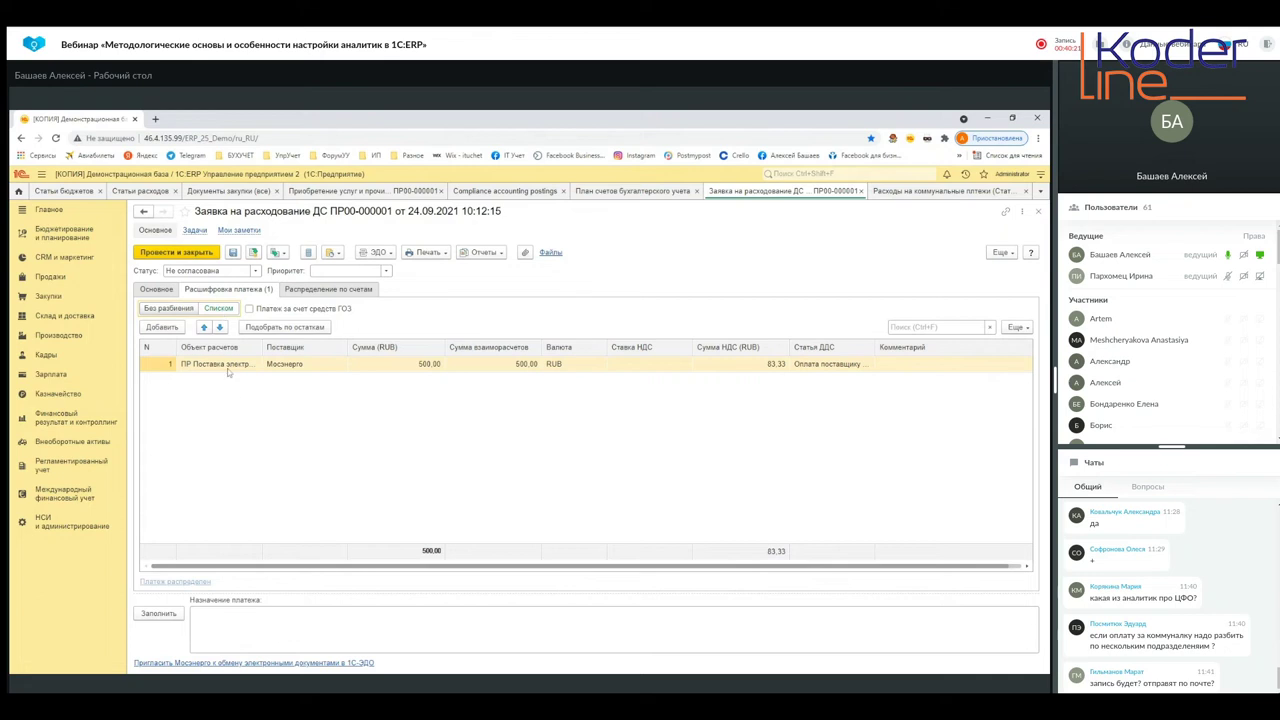
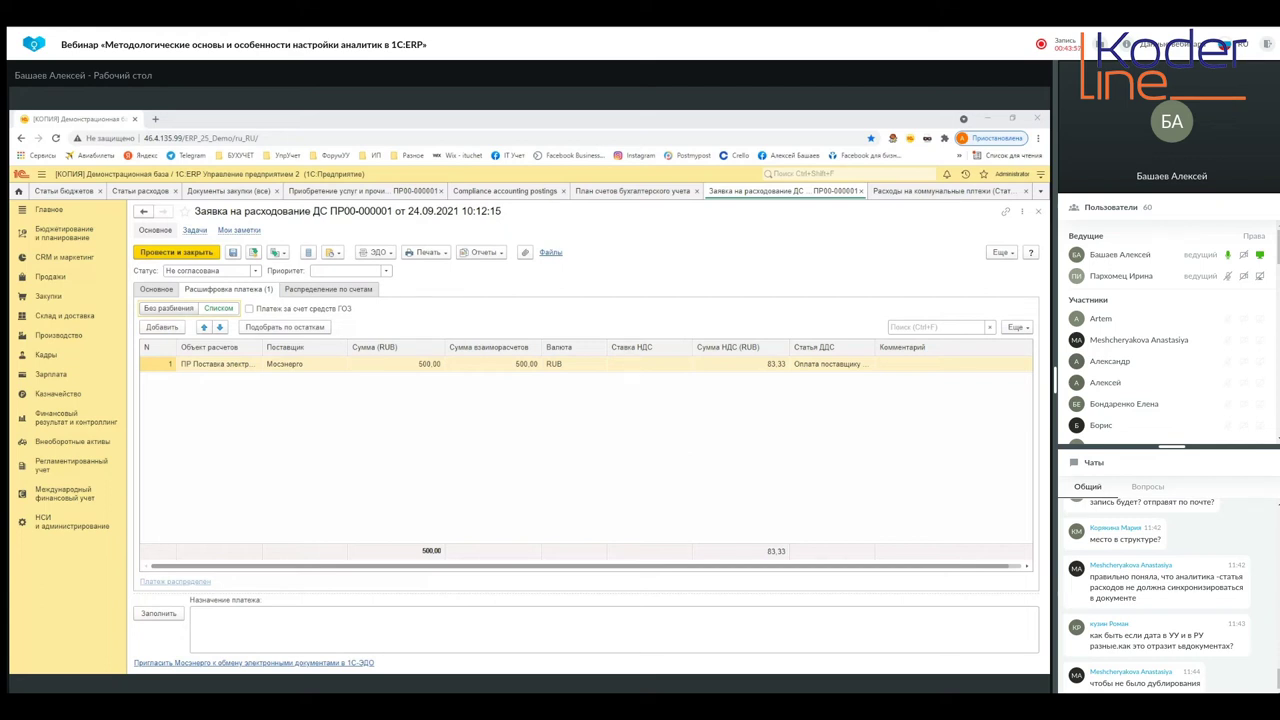
click(720, 190)
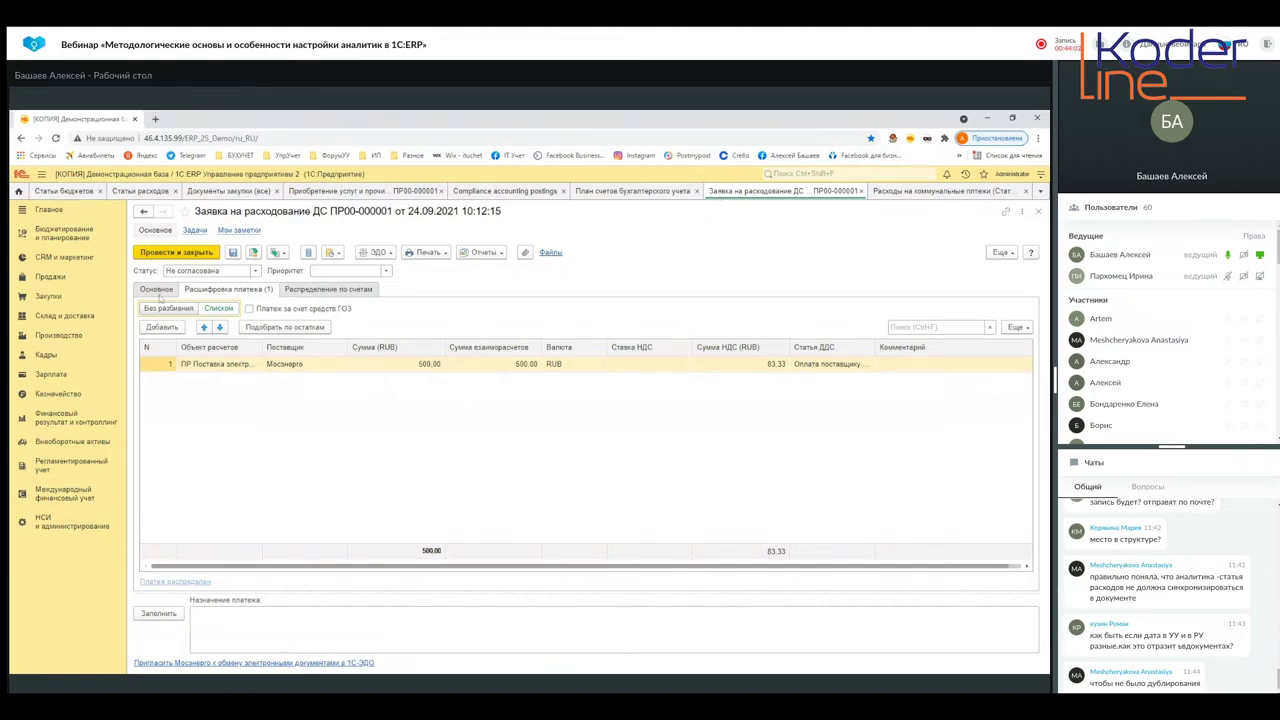
click(156, 290)
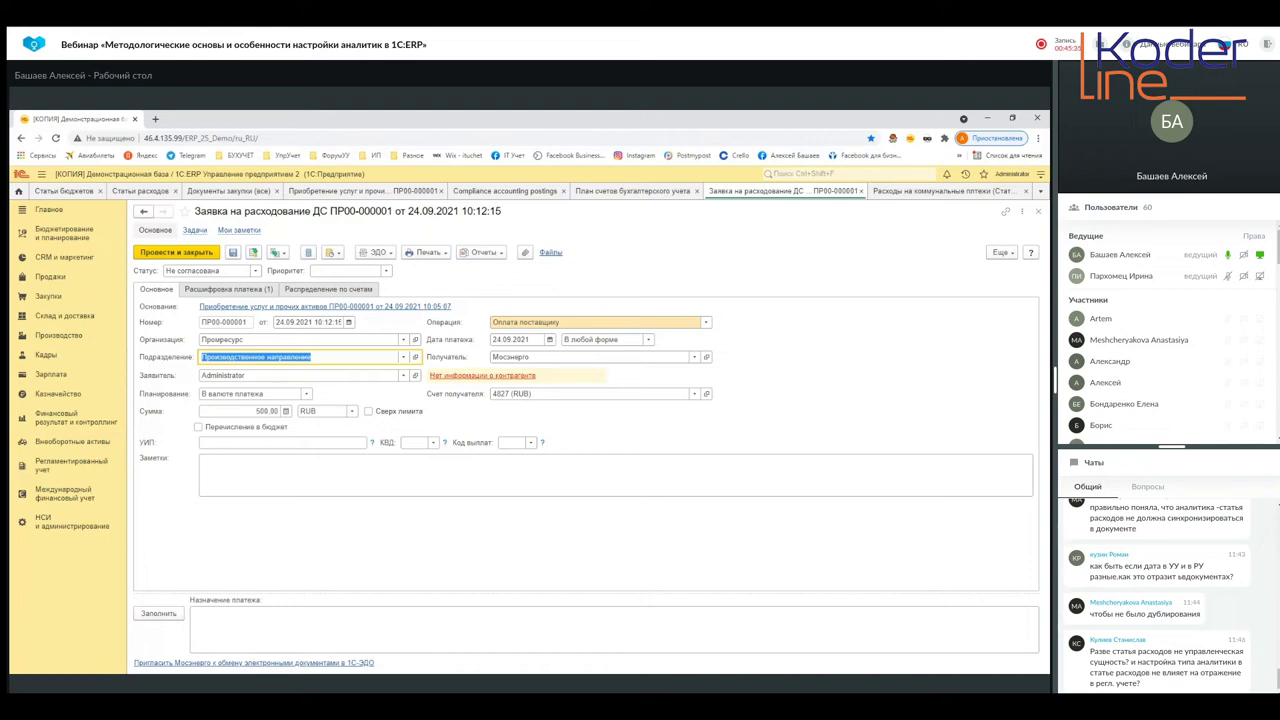
Open the expense item «Расходы на коммунальные плтежи» and allow editing of its expense type, analytics and regulated accounting settings
click(142, 208)
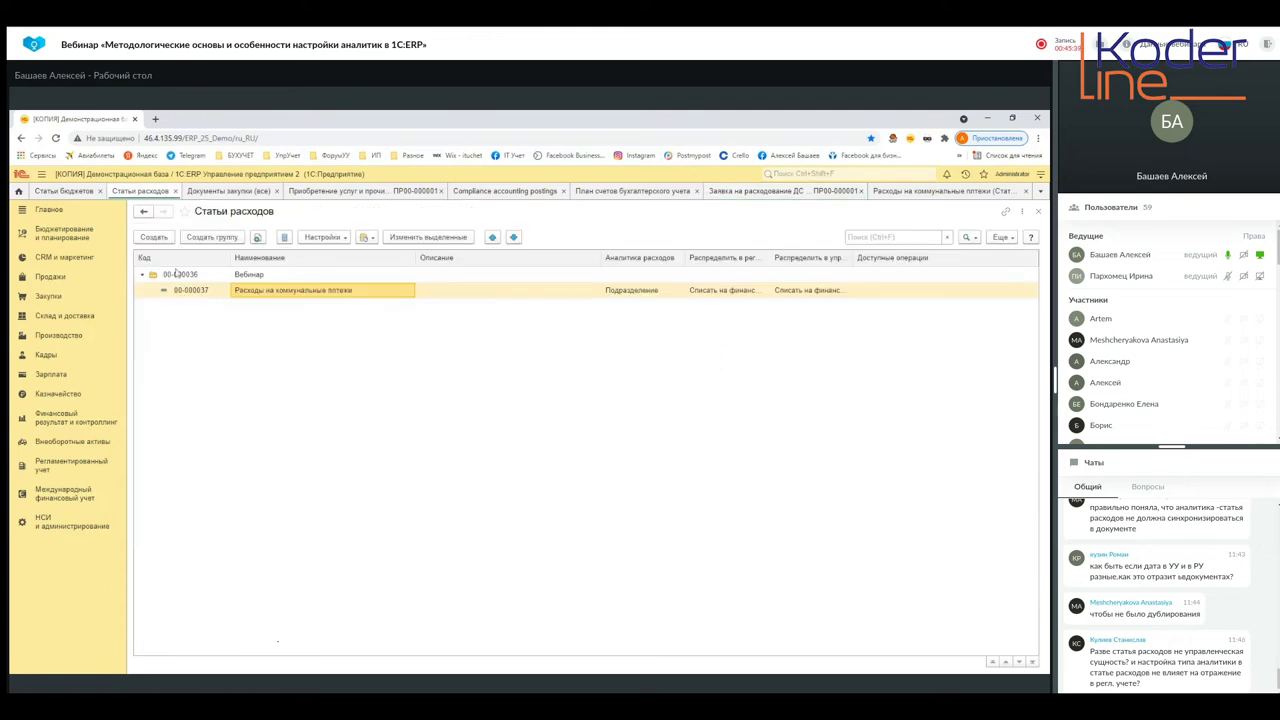
double_click(266, 291)
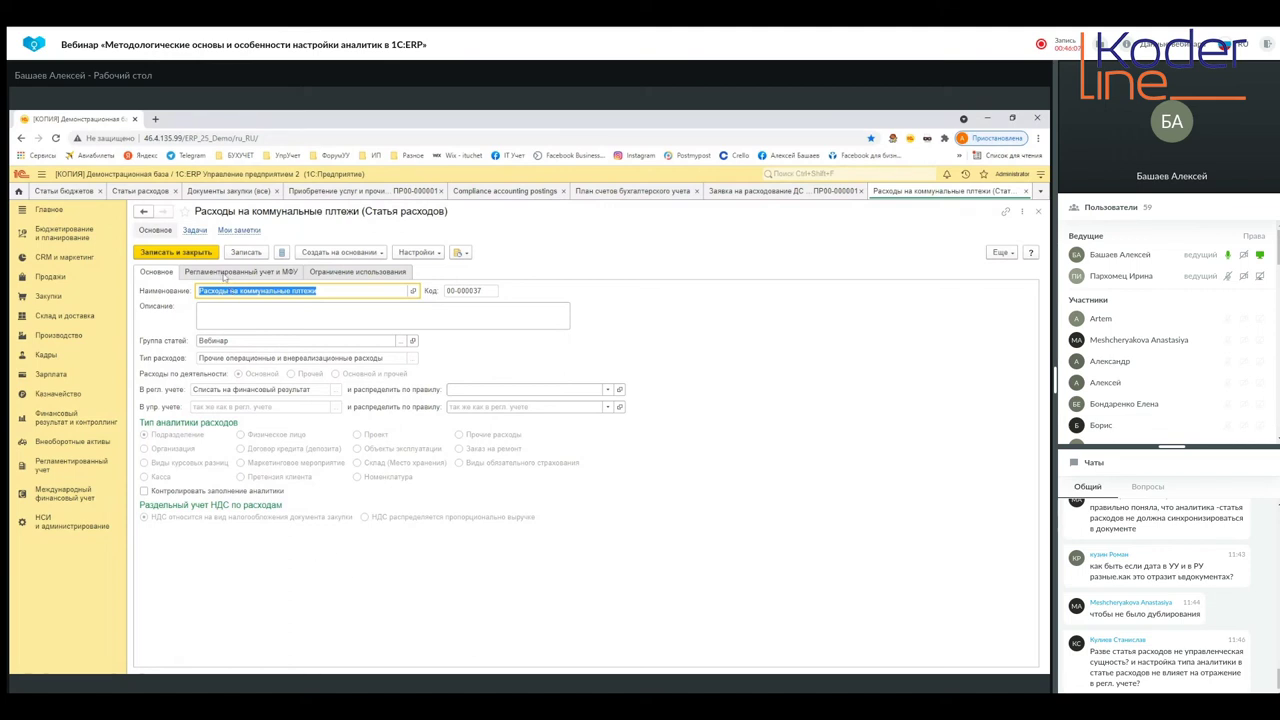
click(226, 278)
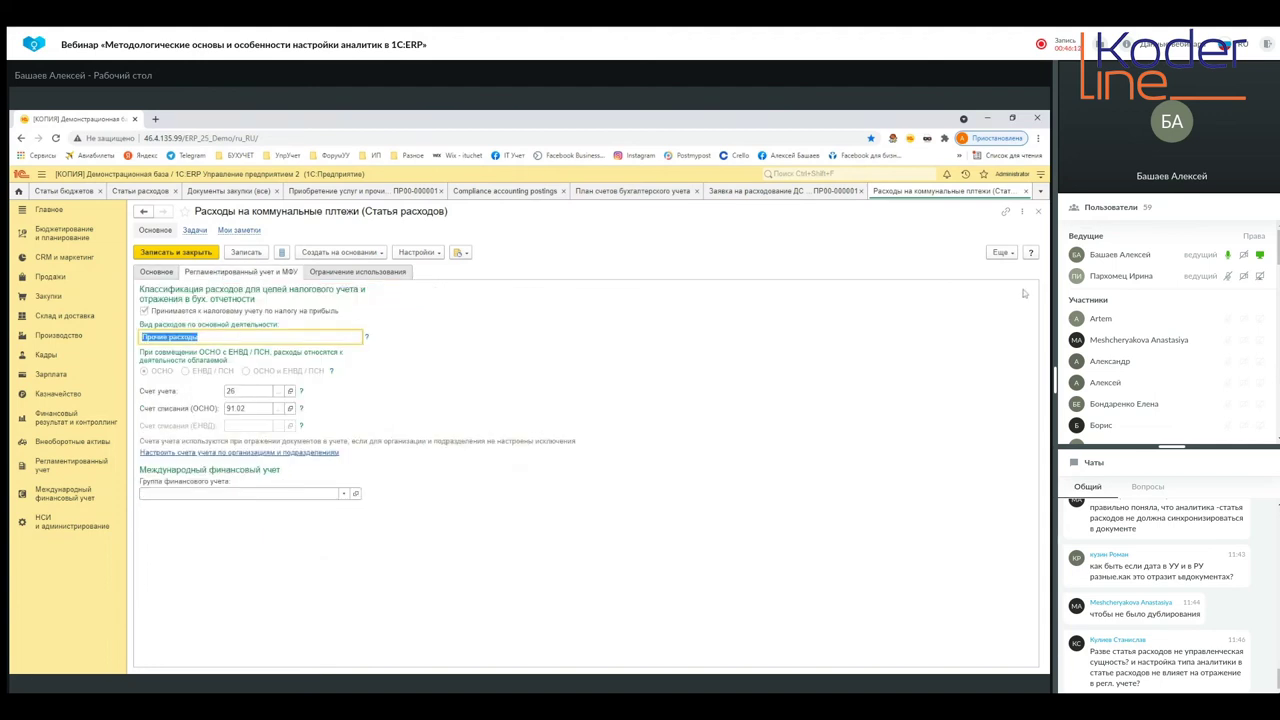
click(1003, 253)
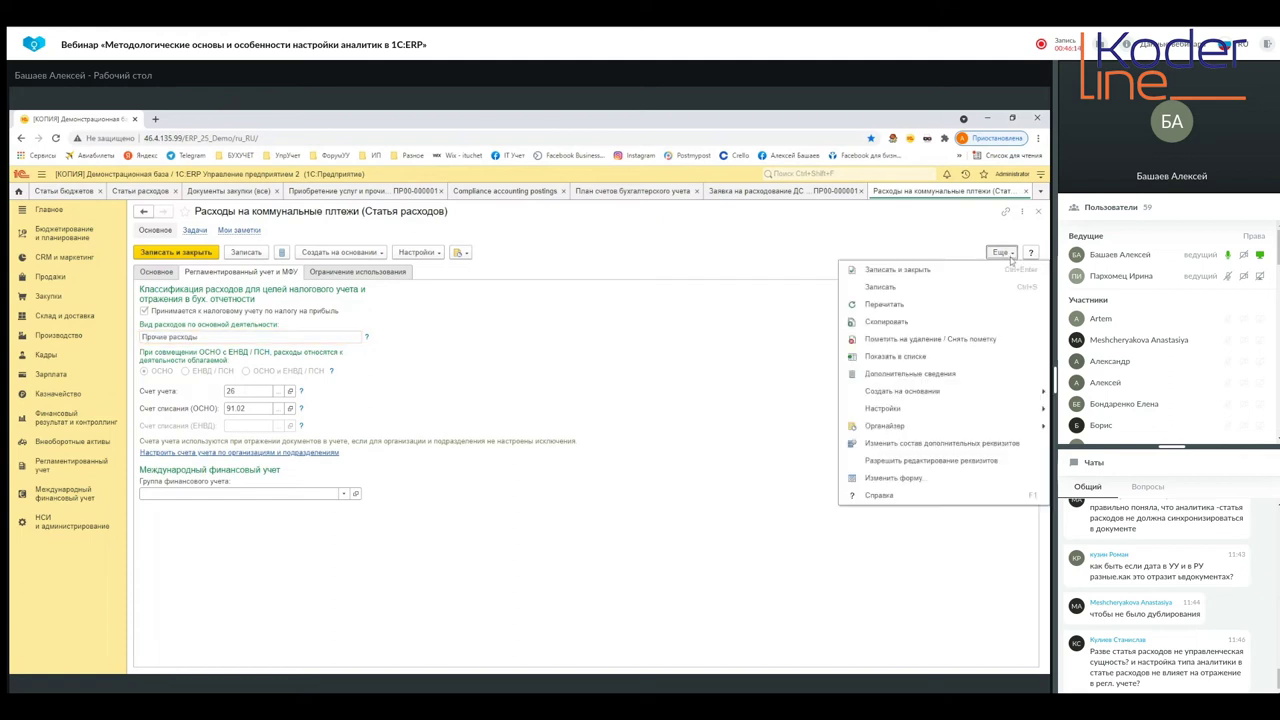
click(910, 461)
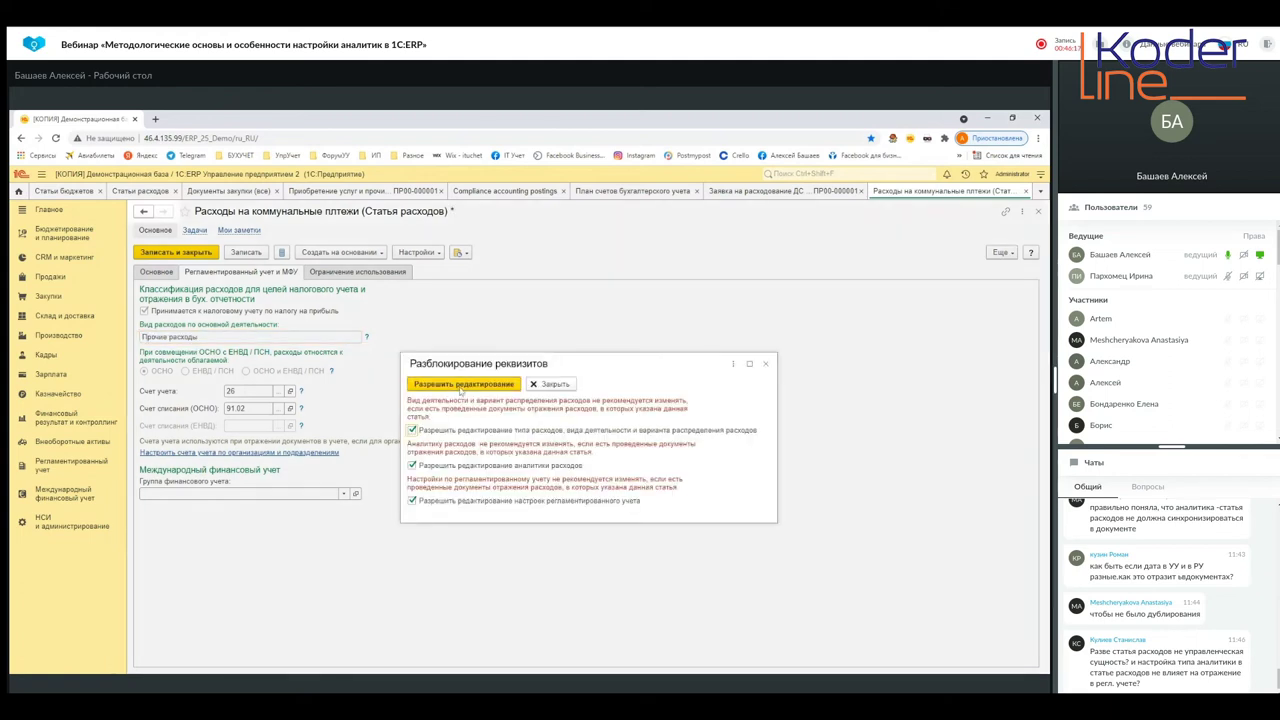
click(457, 384)
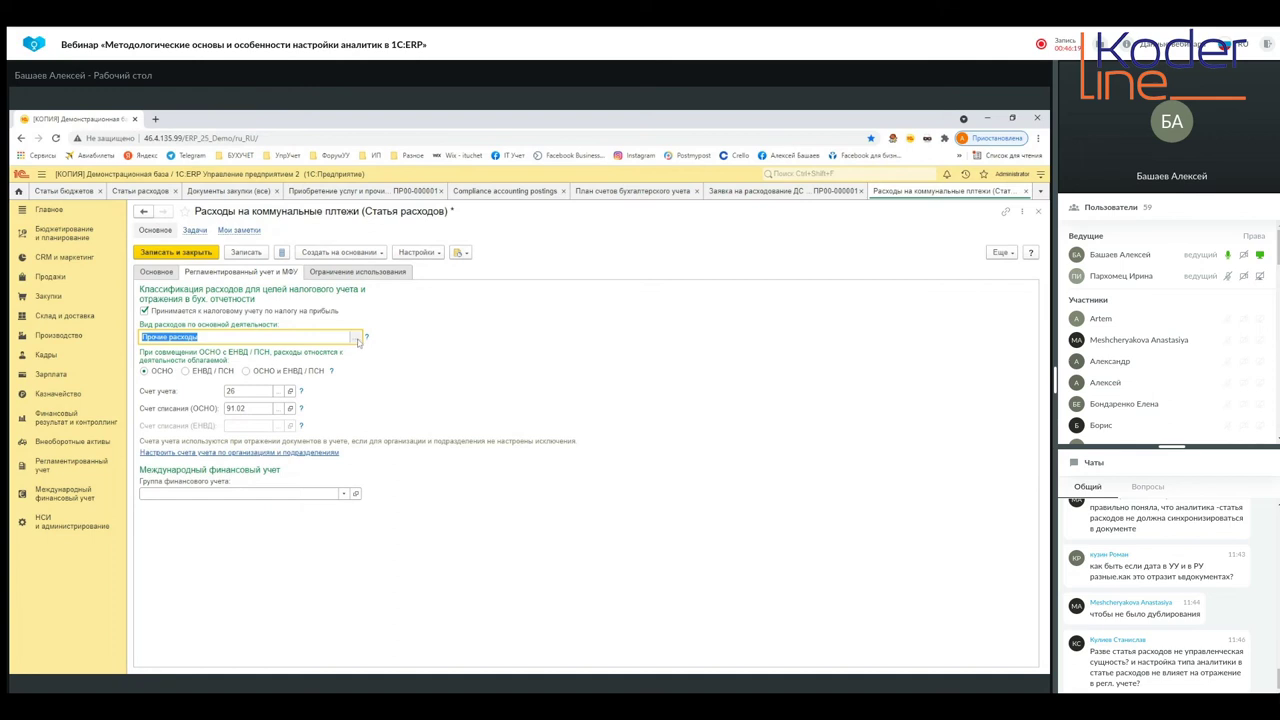
Set the item's kind of expenses for the main activity to «Представительские расходы» and view the accounts selectable as «Счет учета»
click(354, 340)
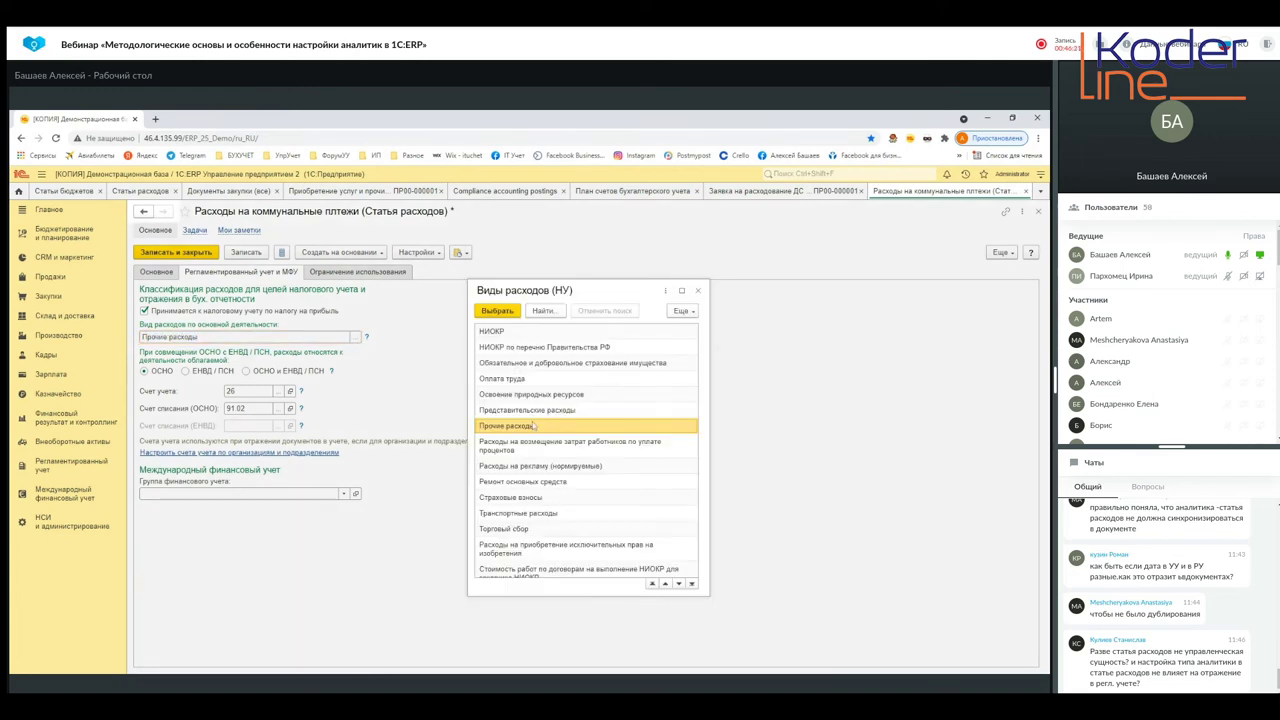
scroll(541, 449, down, 1)
scroll(541, 449, down, 1)
scroll(547, 458, up, 3)
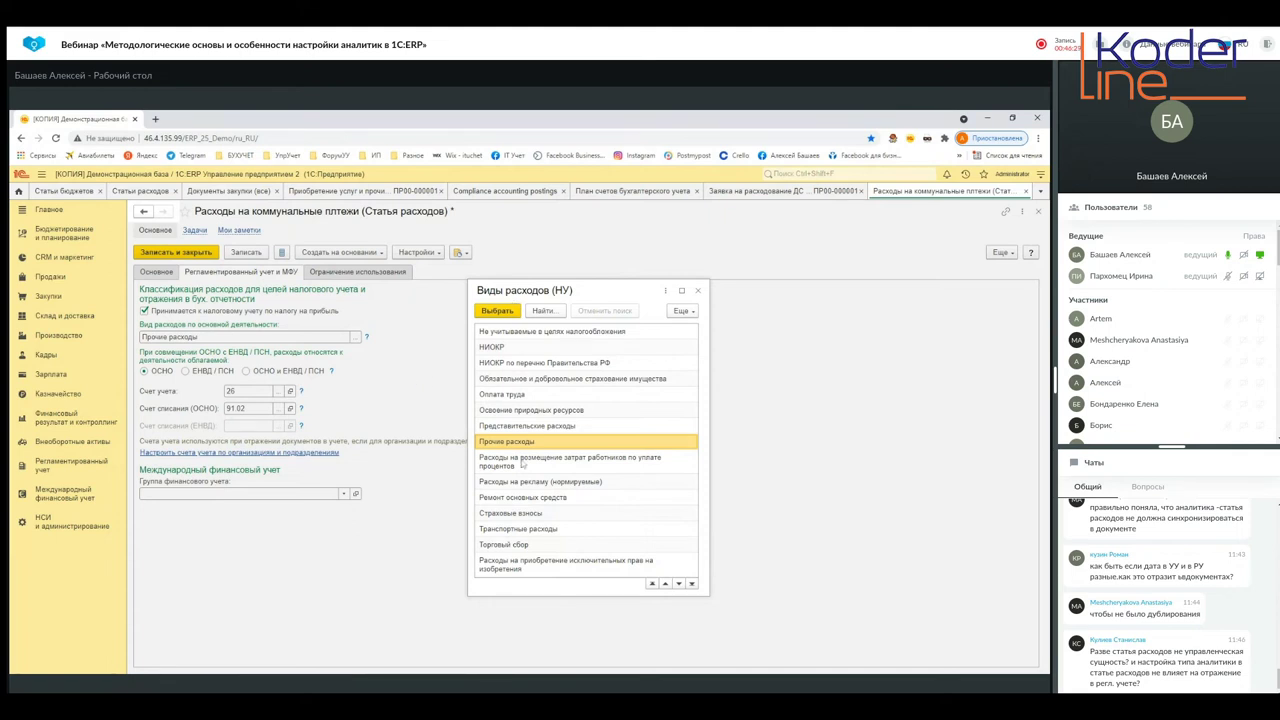
click(517, 428)
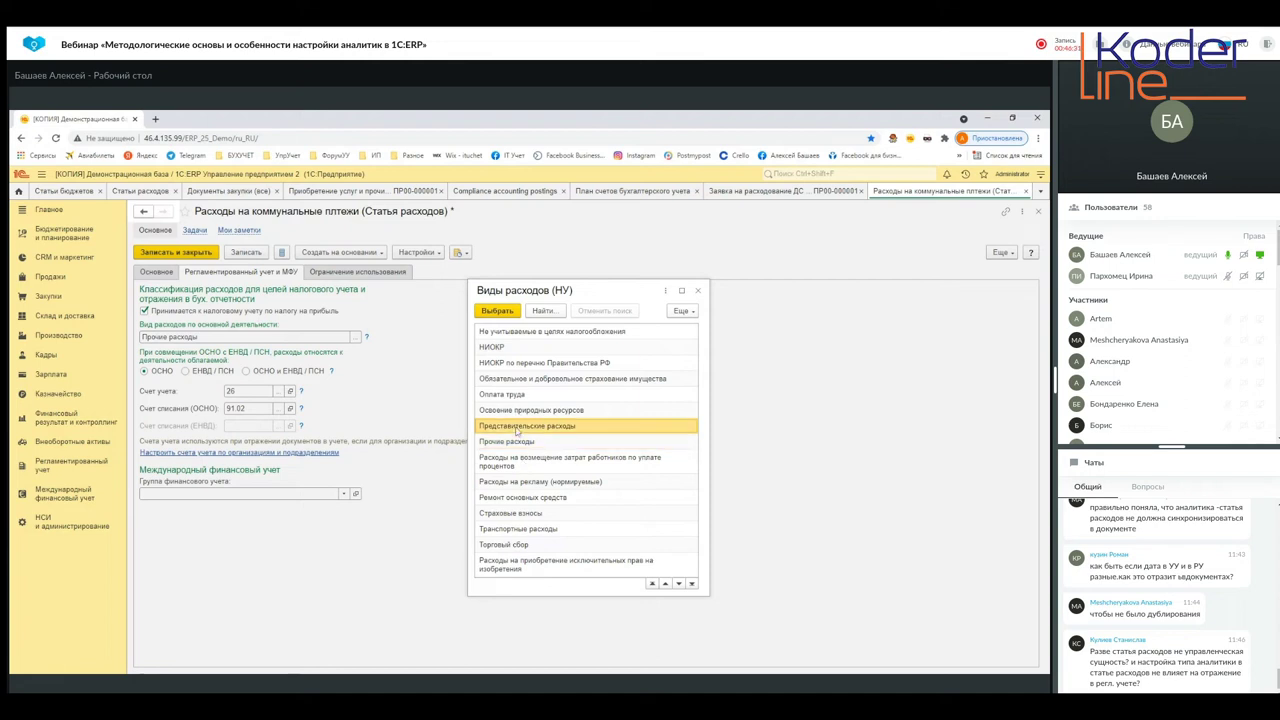
click(498, 311)
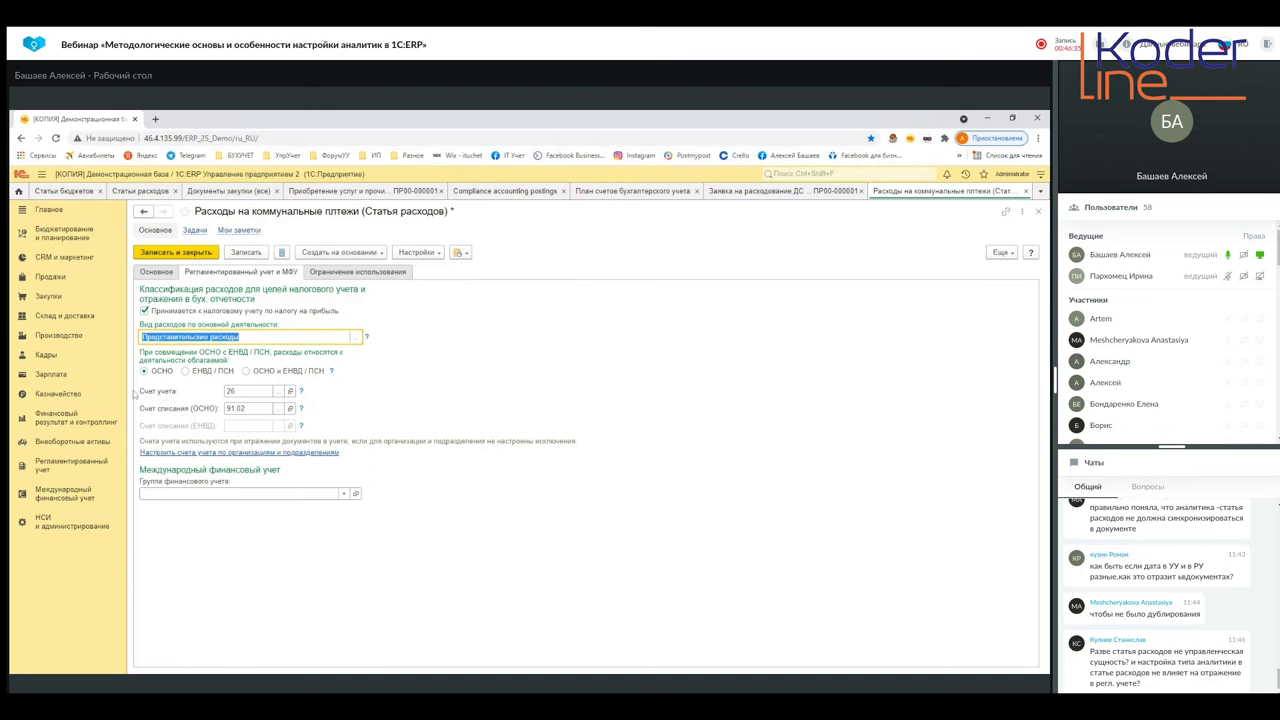
click(278, 391)
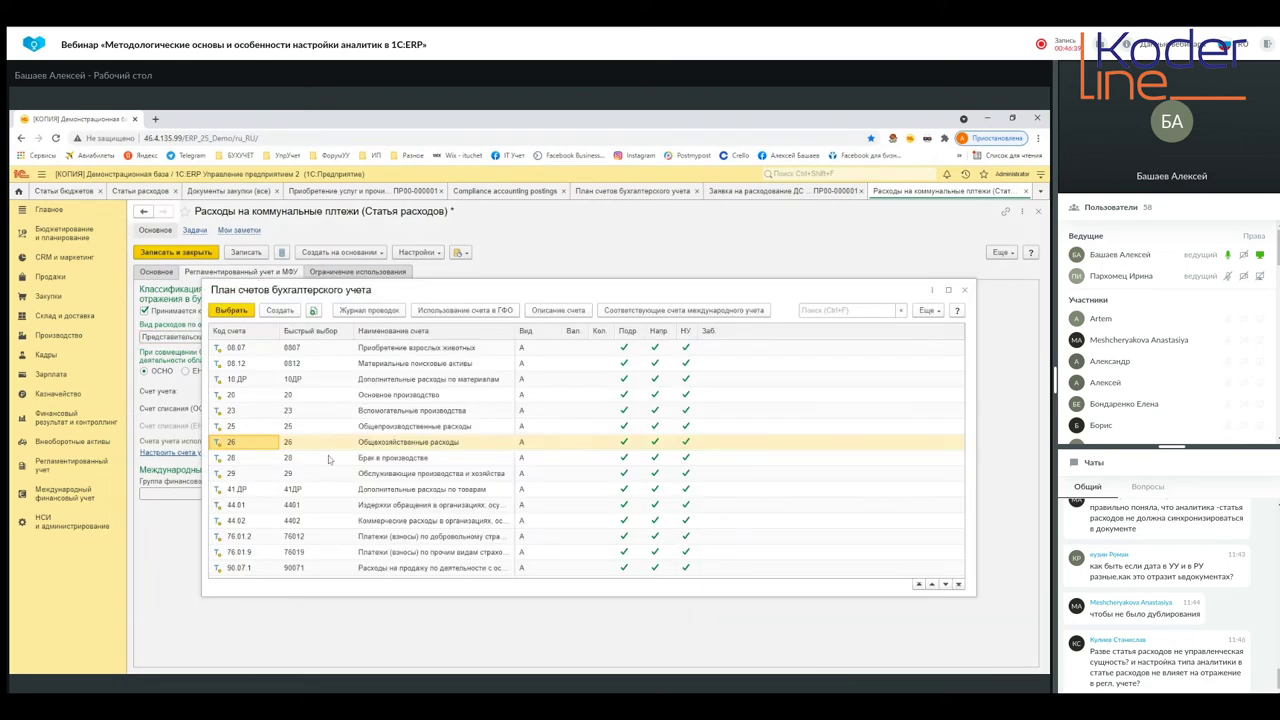
click(964, 289)
Set the expense item's kind of expenses for the main activity back to «Прочие расходы»
click(353, 338)
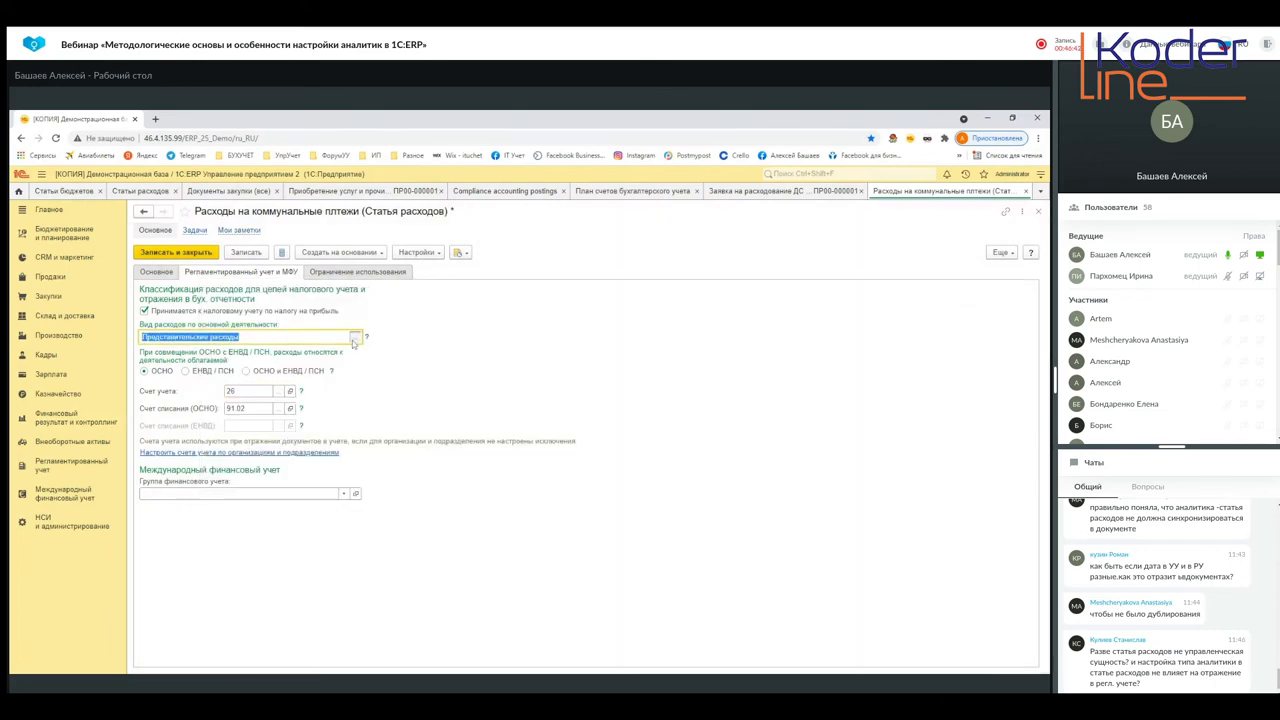
click(499, 444)
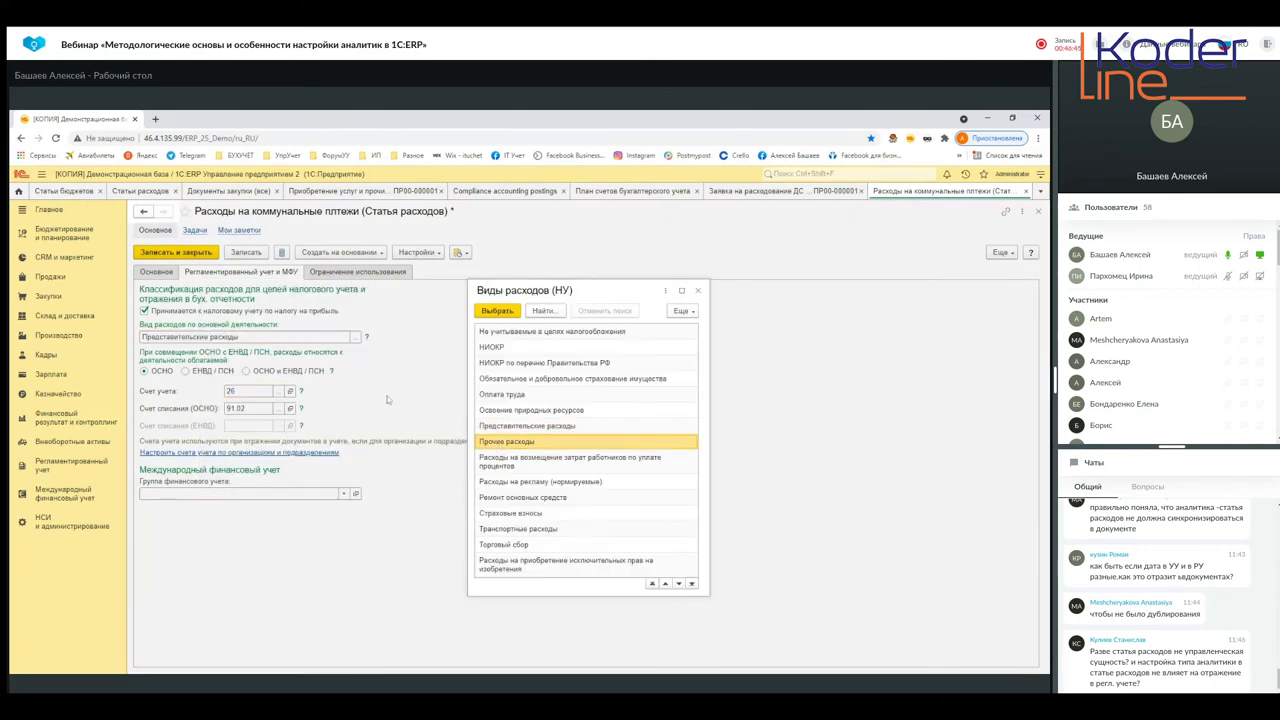
click(498, 311)
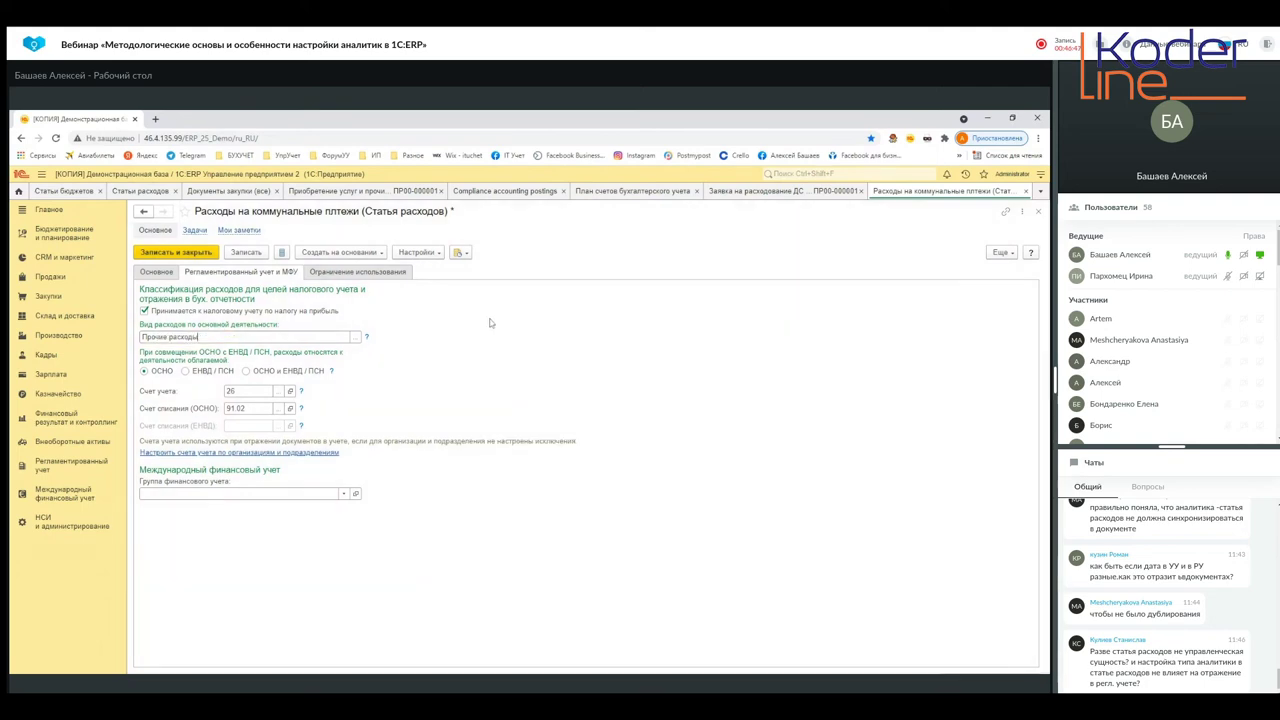
Browse the chart of accounts for the accounts available as the expense item's «Счет учета», without choosing another one
click(279, 391)
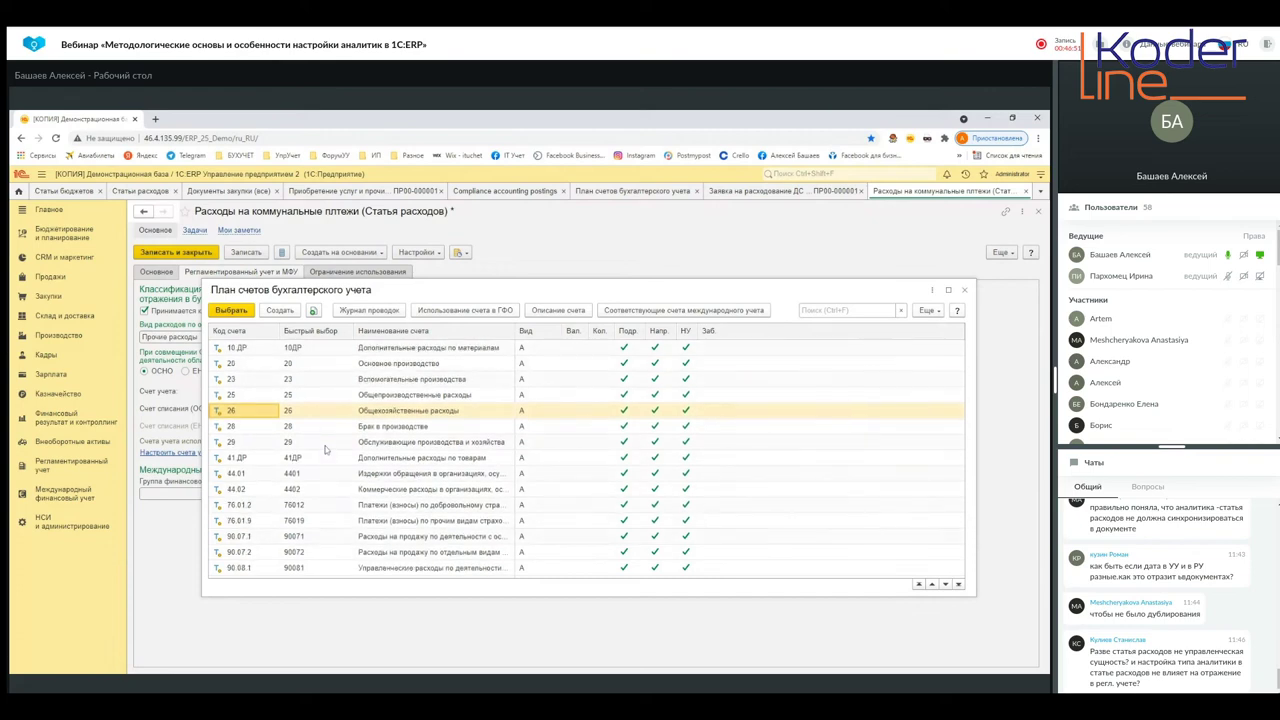
click(964, 291)
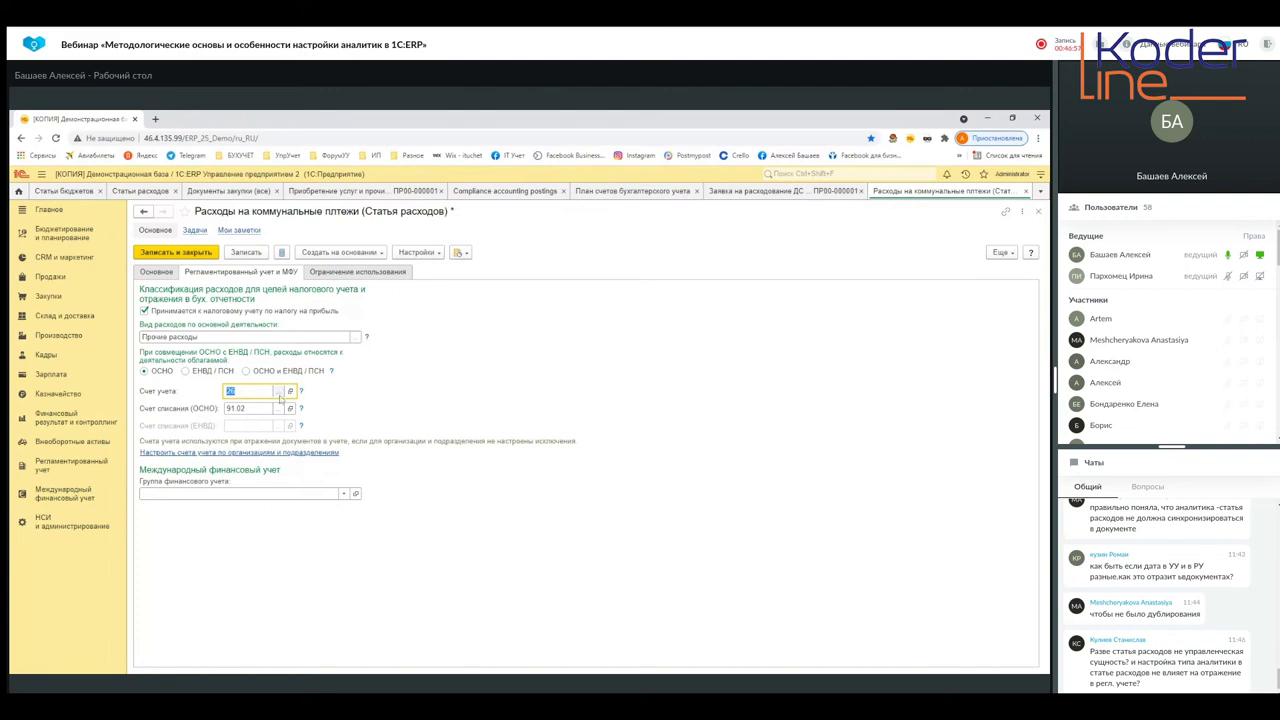
click(281, 392)
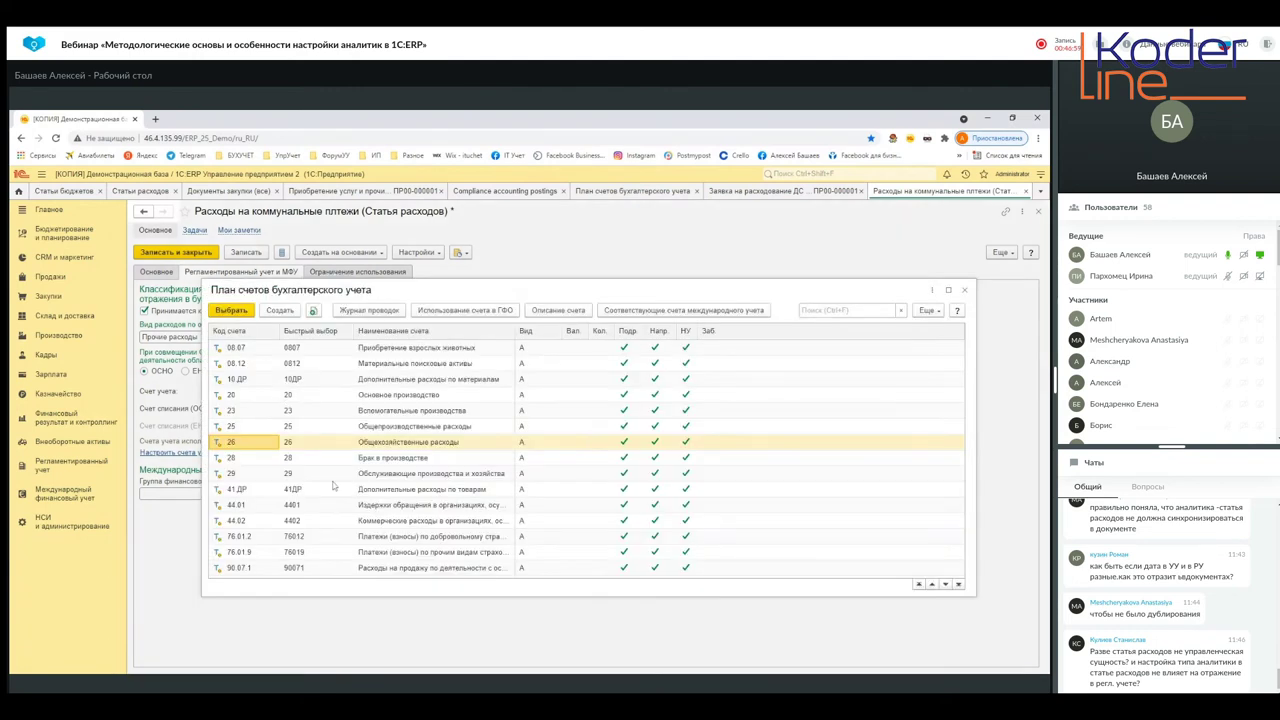
scroll(537, 410, down, 3)
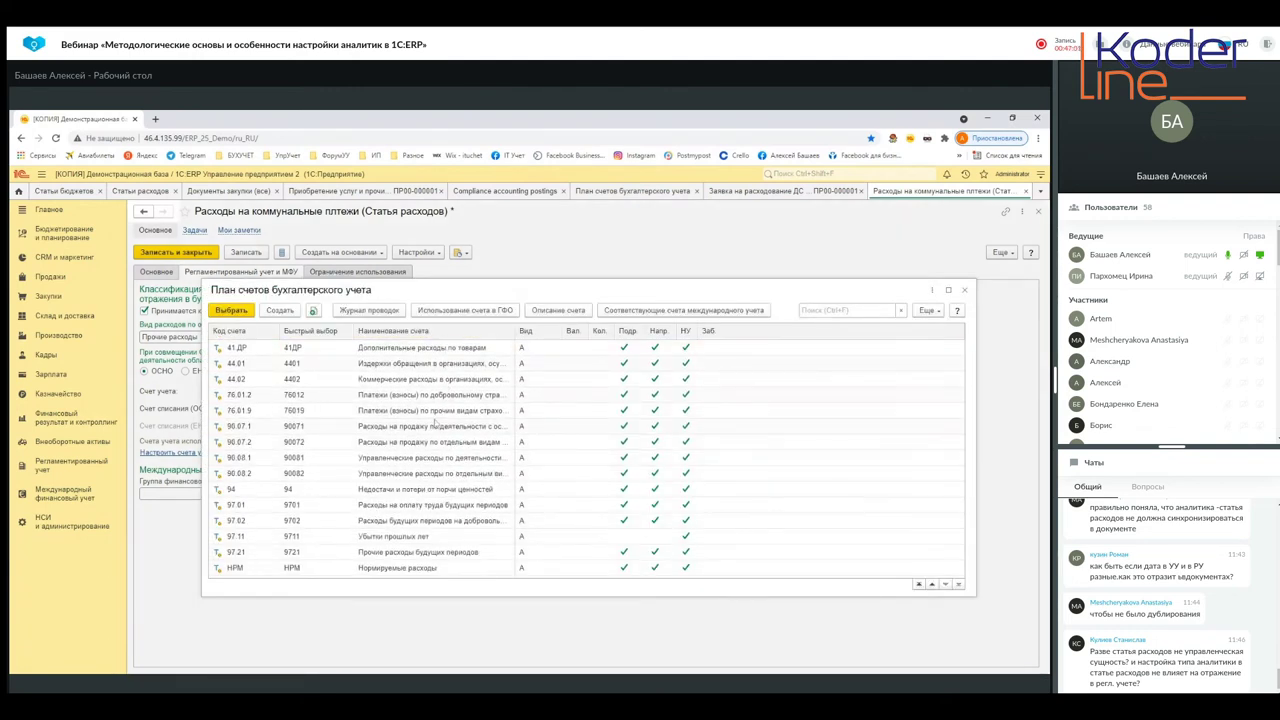
scroll(430, 426, up, 3)
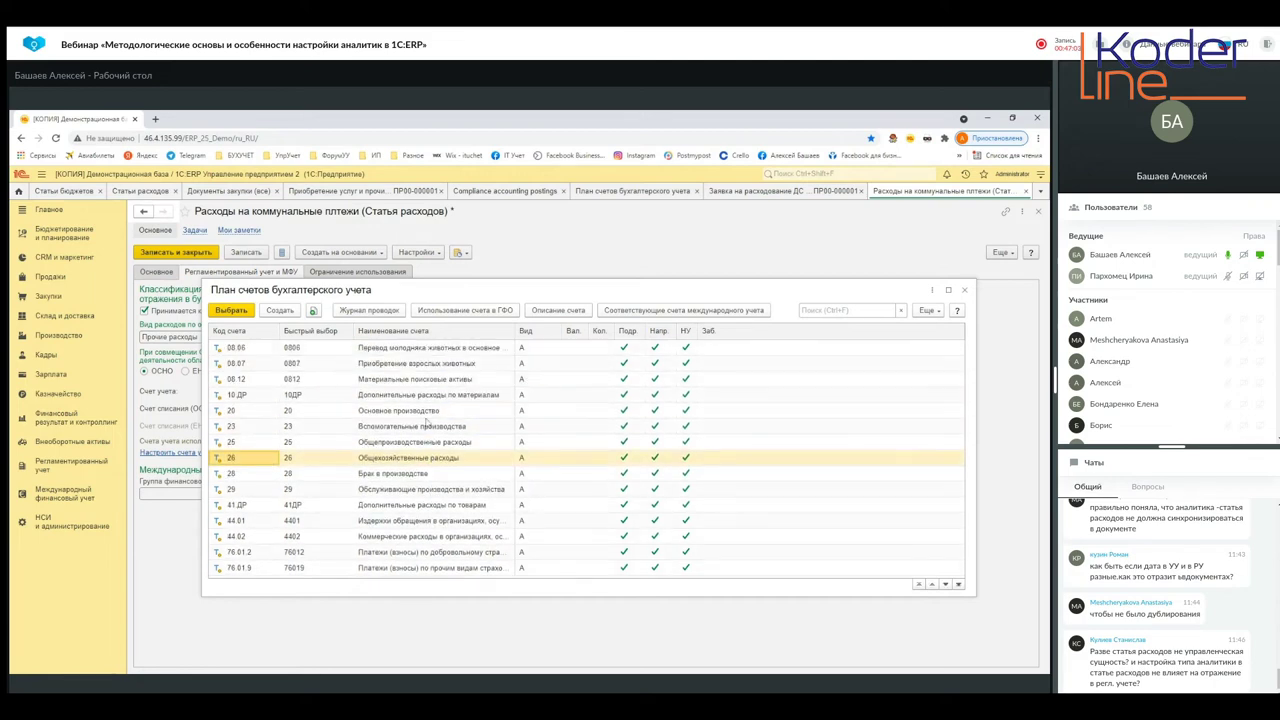
click(965, 291)
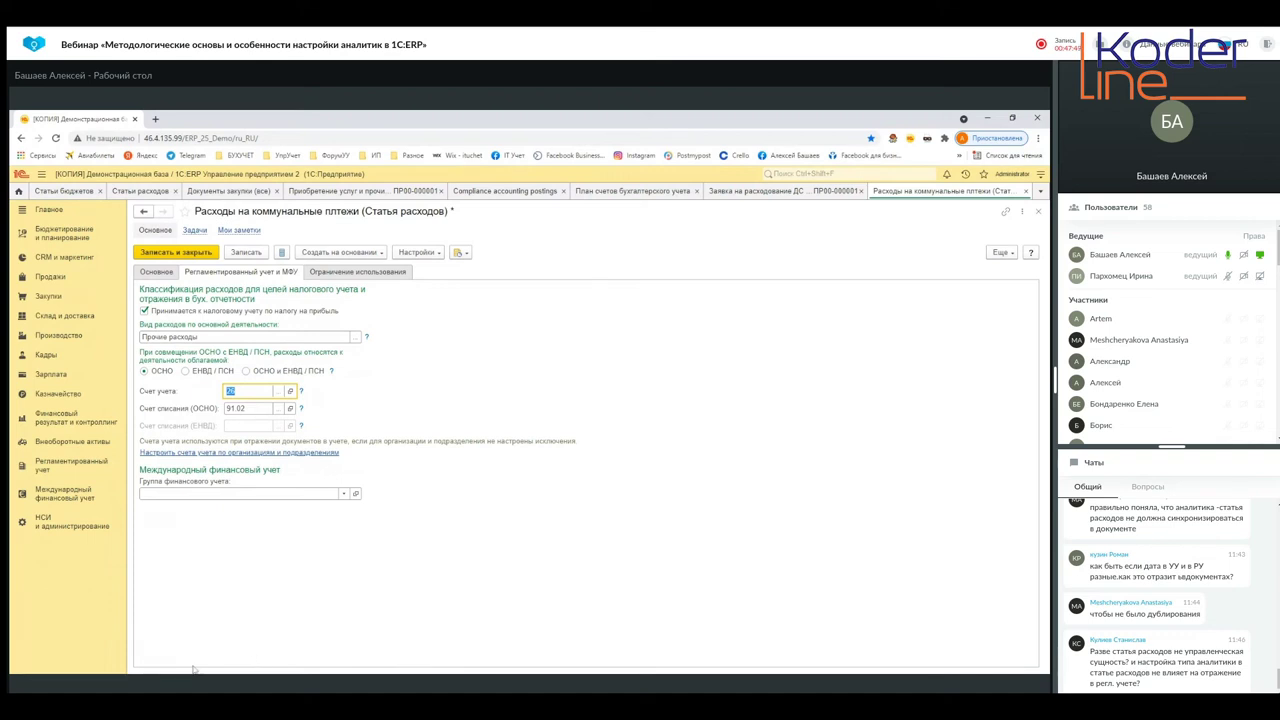
click(9, 643)
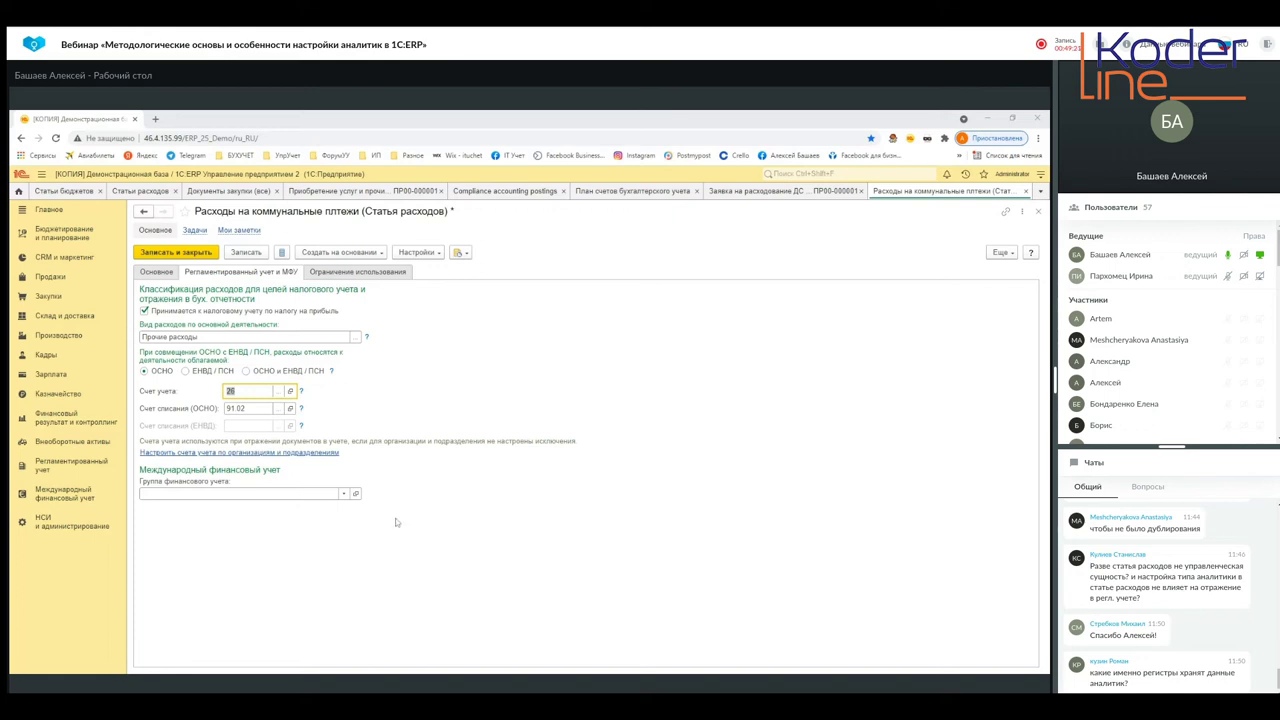
Open the budget item «Коммерческие расходы» from the budget items list to review its kinds of analytics
click(94, 195)
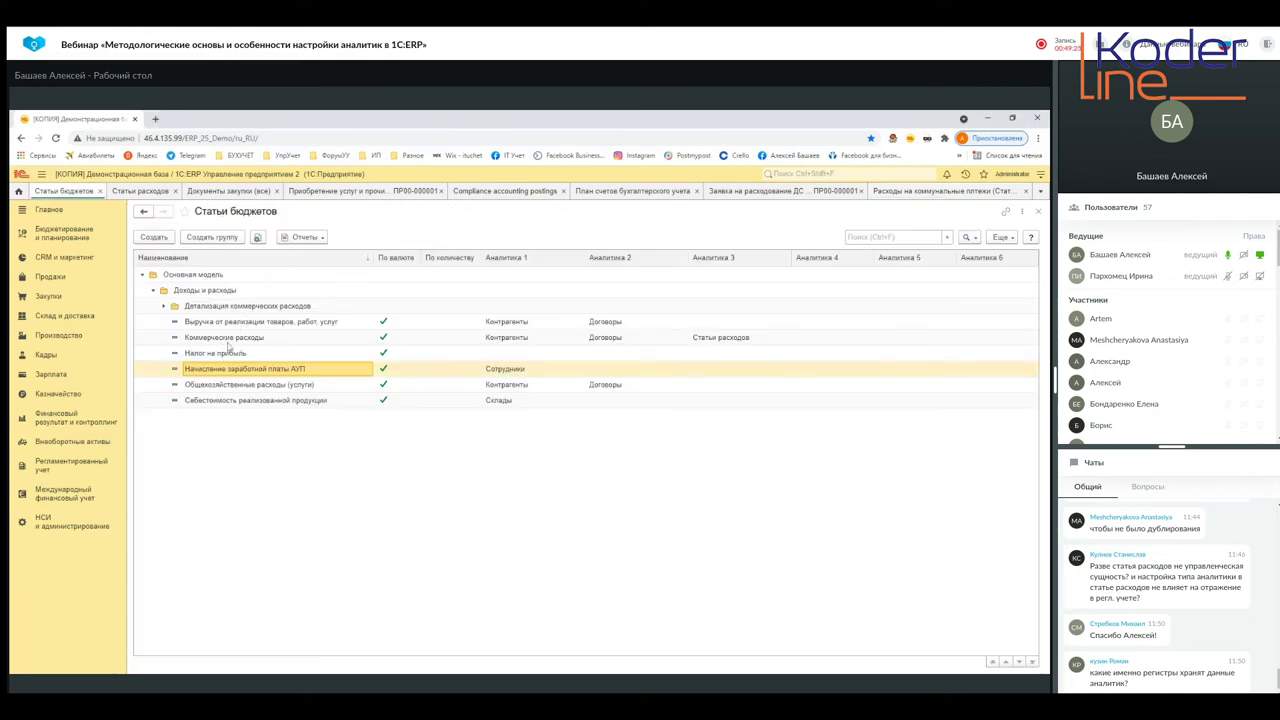
click(229, 340)
double_click(229, 340)
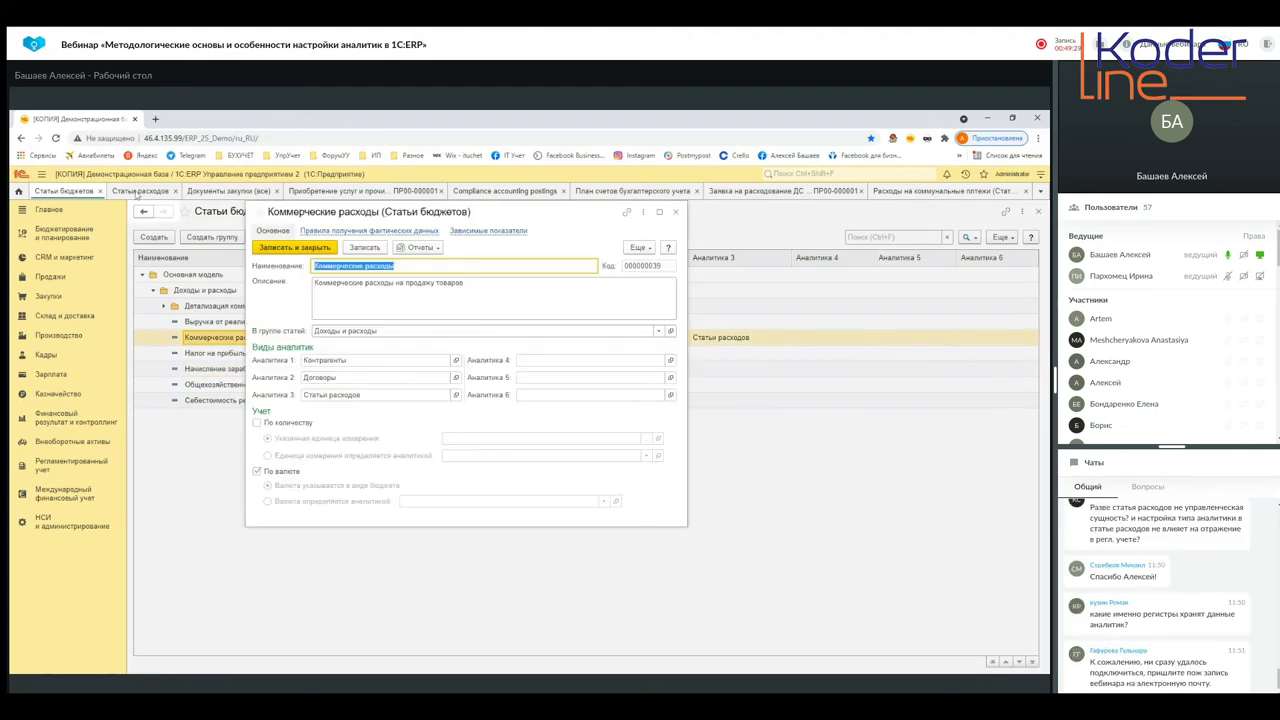
Return to the expense item «Расходы на коммунальные плтежи» and review the analytics type options in its main details
click(138, 191)
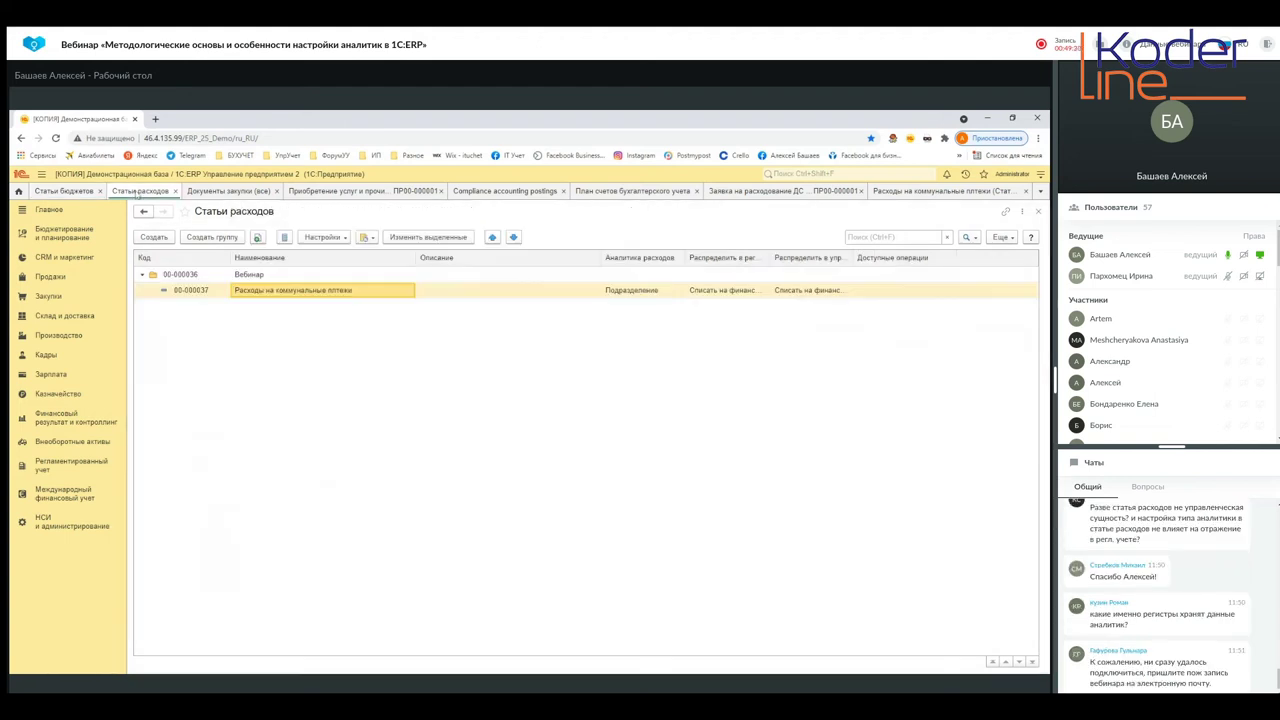
double_click(259, 292)
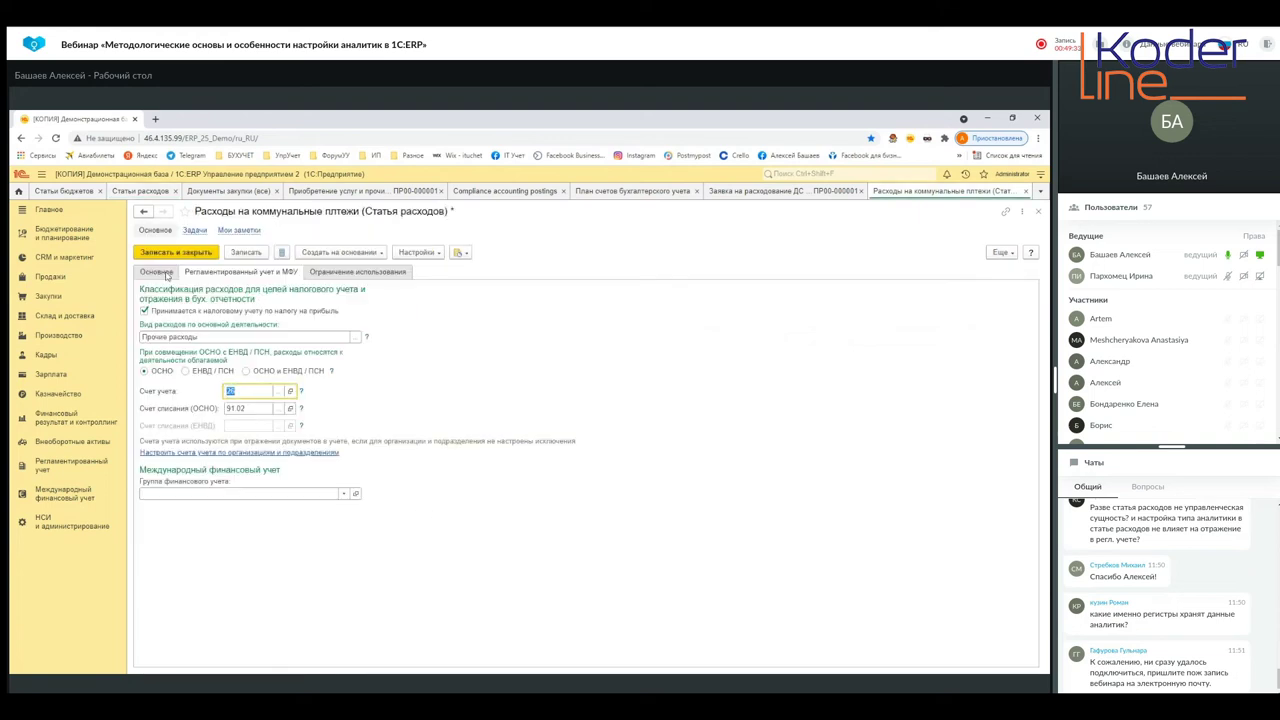
click(164, 273)
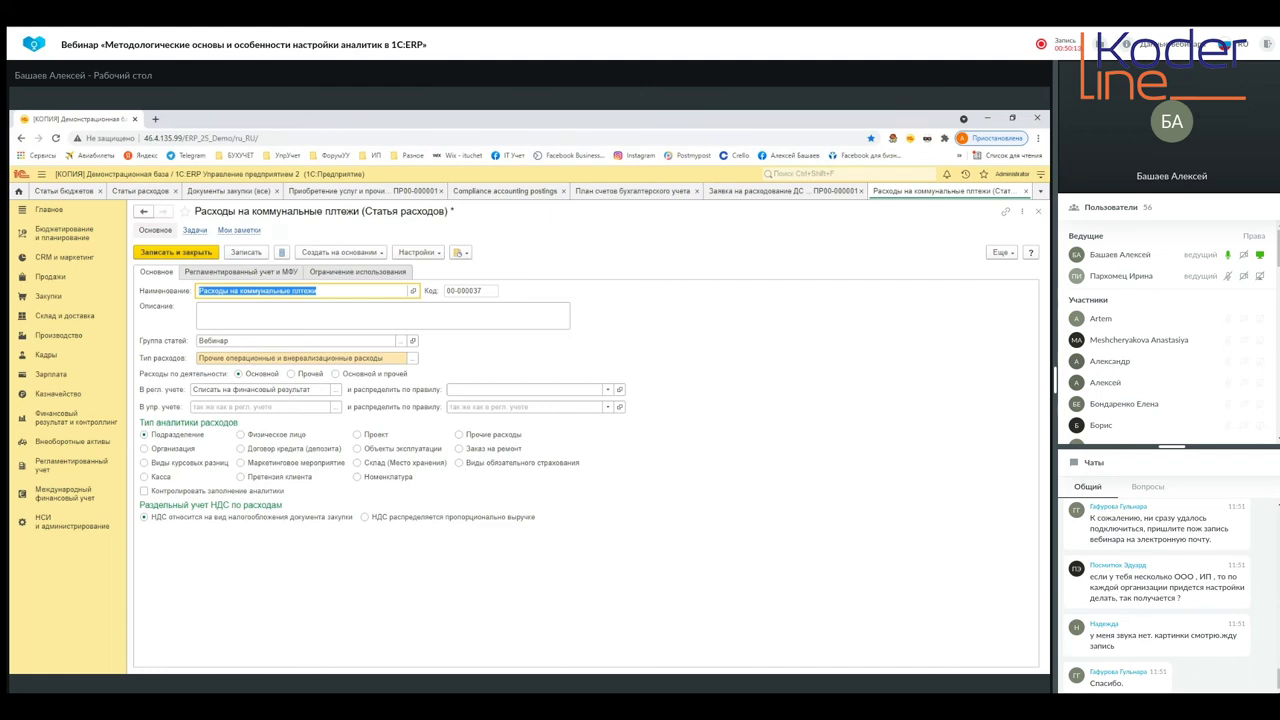
key(alt+Tab)
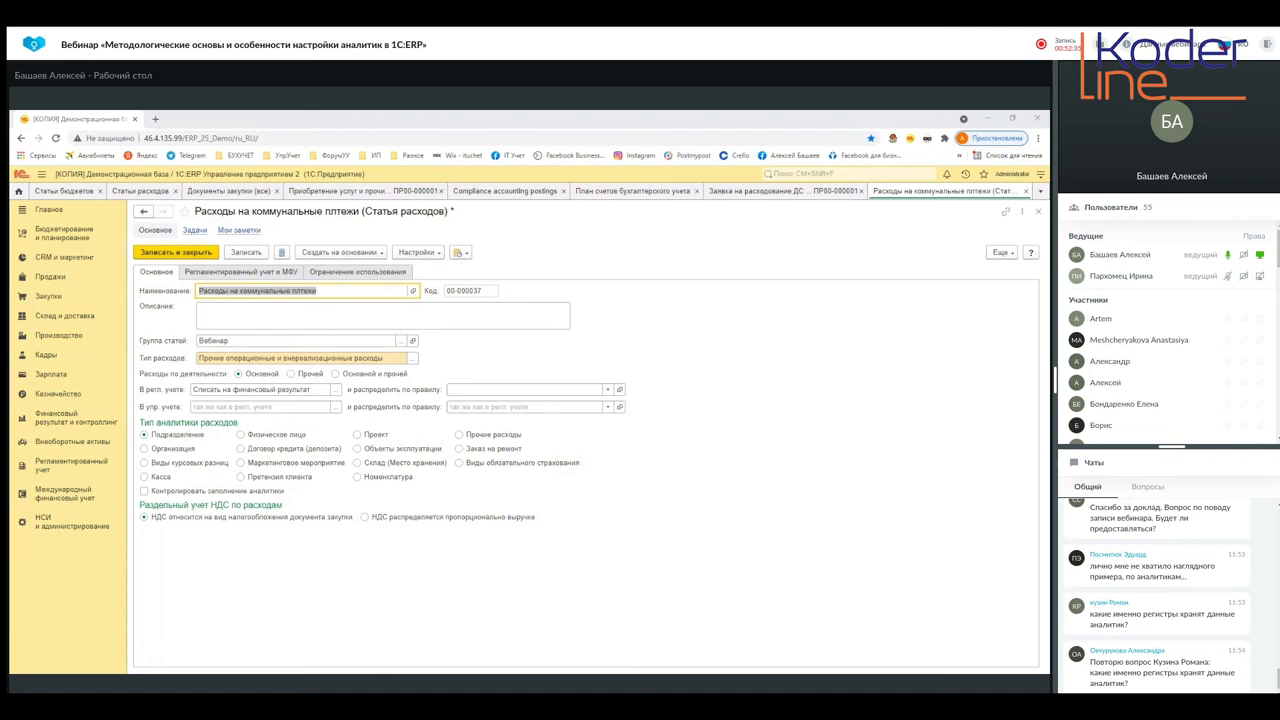
Try «Проект» analytics on the expense item, and set its type to «Формирование стоимости внеоборотных активов» with activity «Прочей»
click(358, 436)
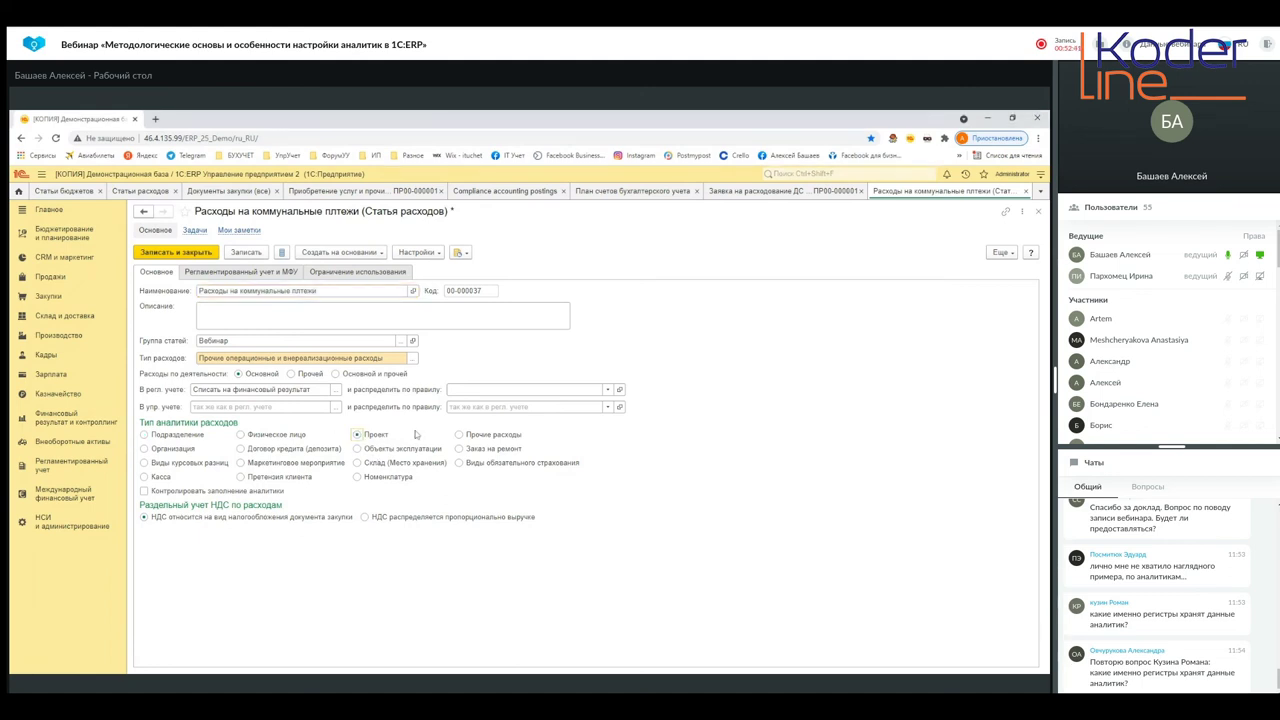
click(412, 361)
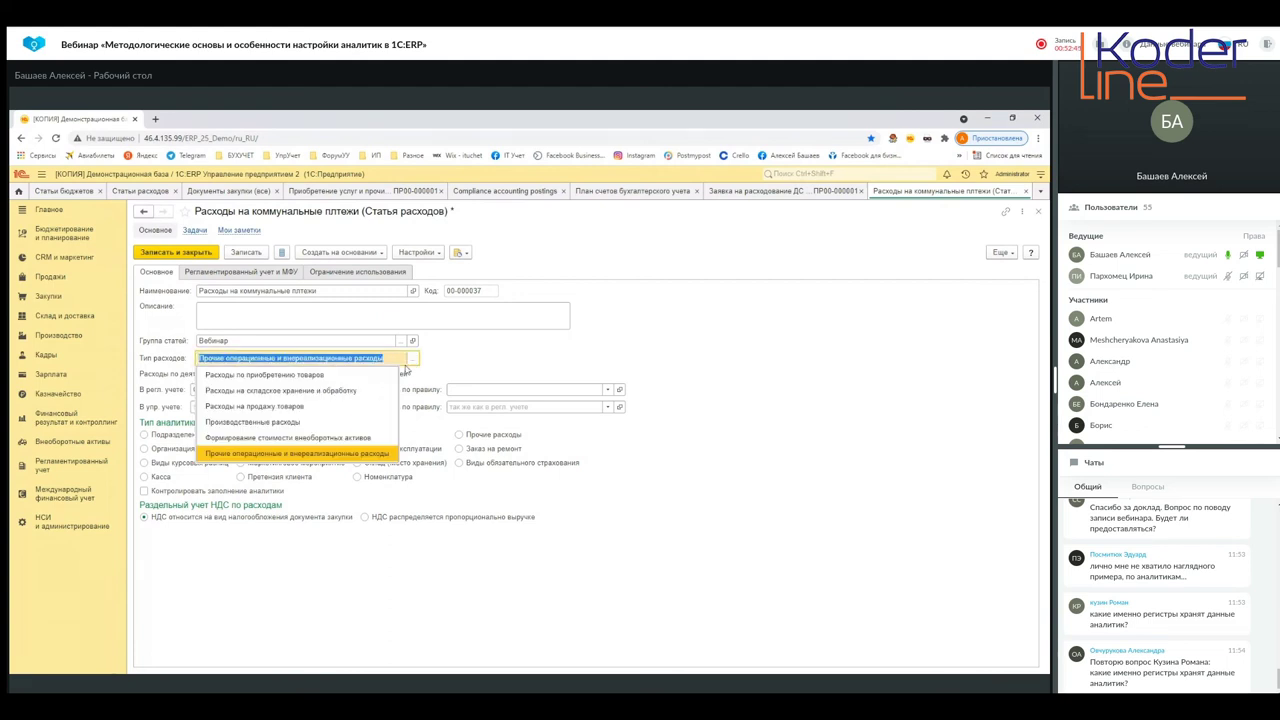
click(279, 441)
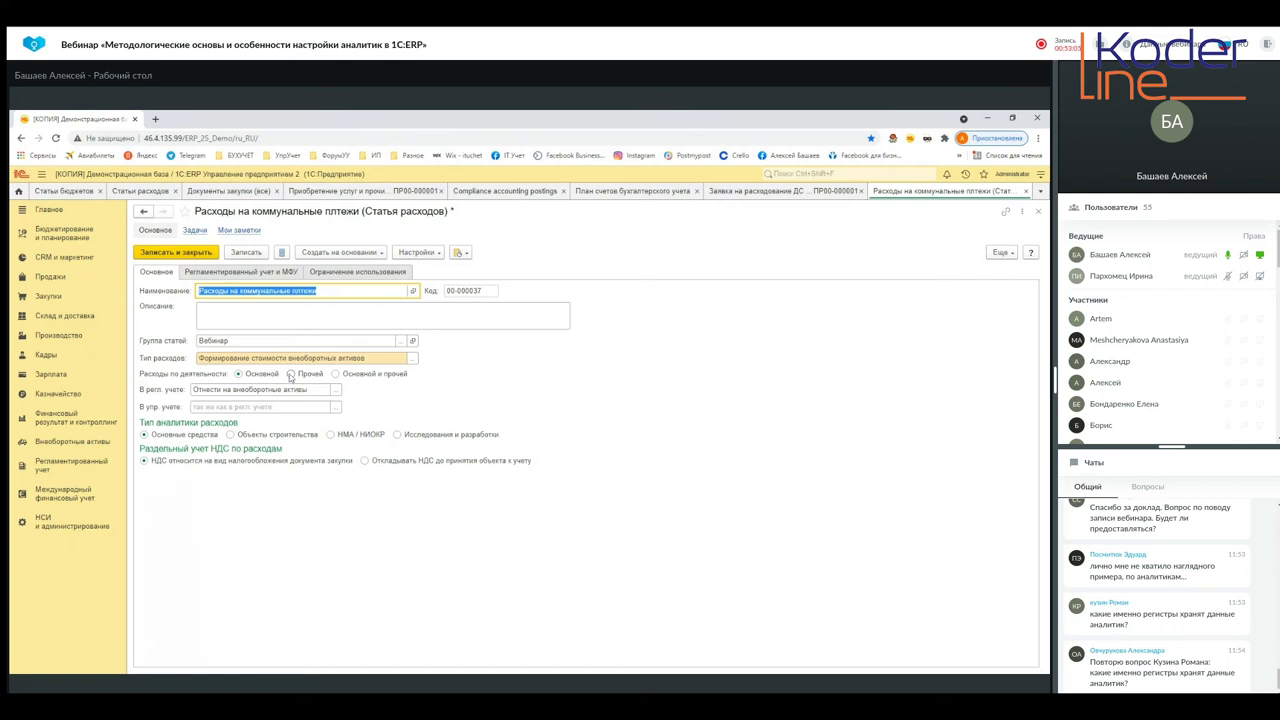
click(291, 375)
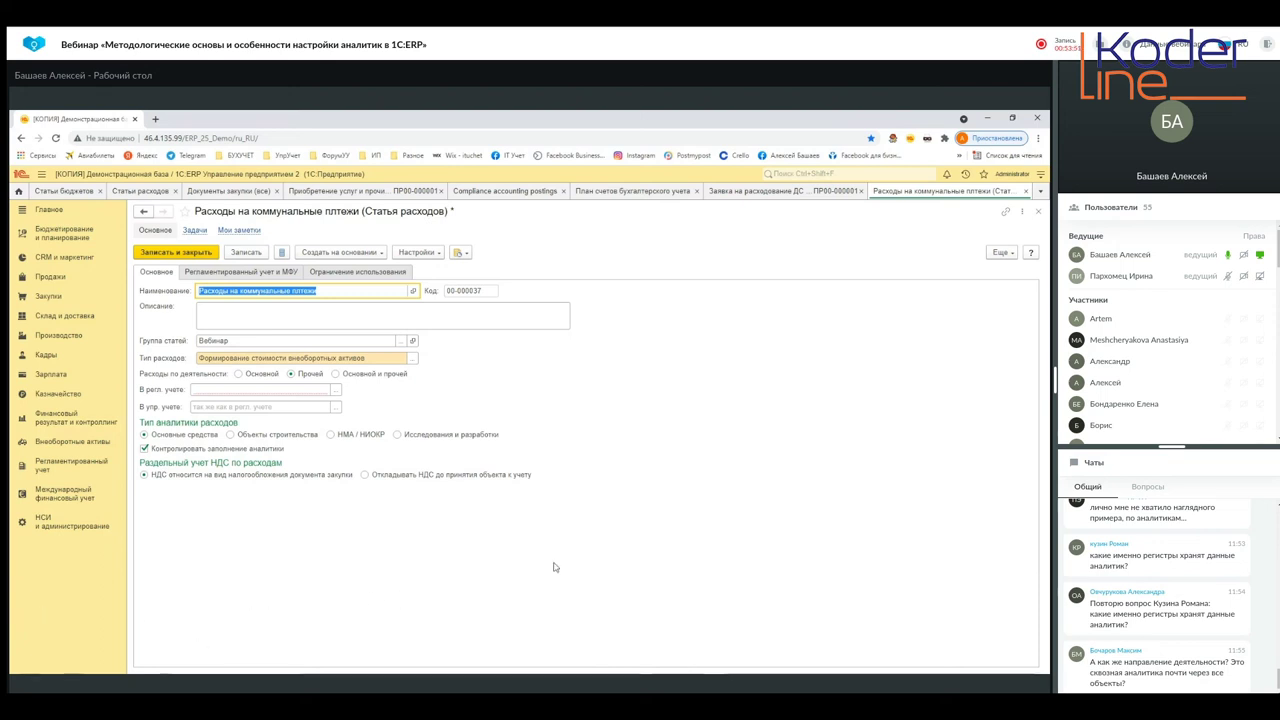
click(10, 636)
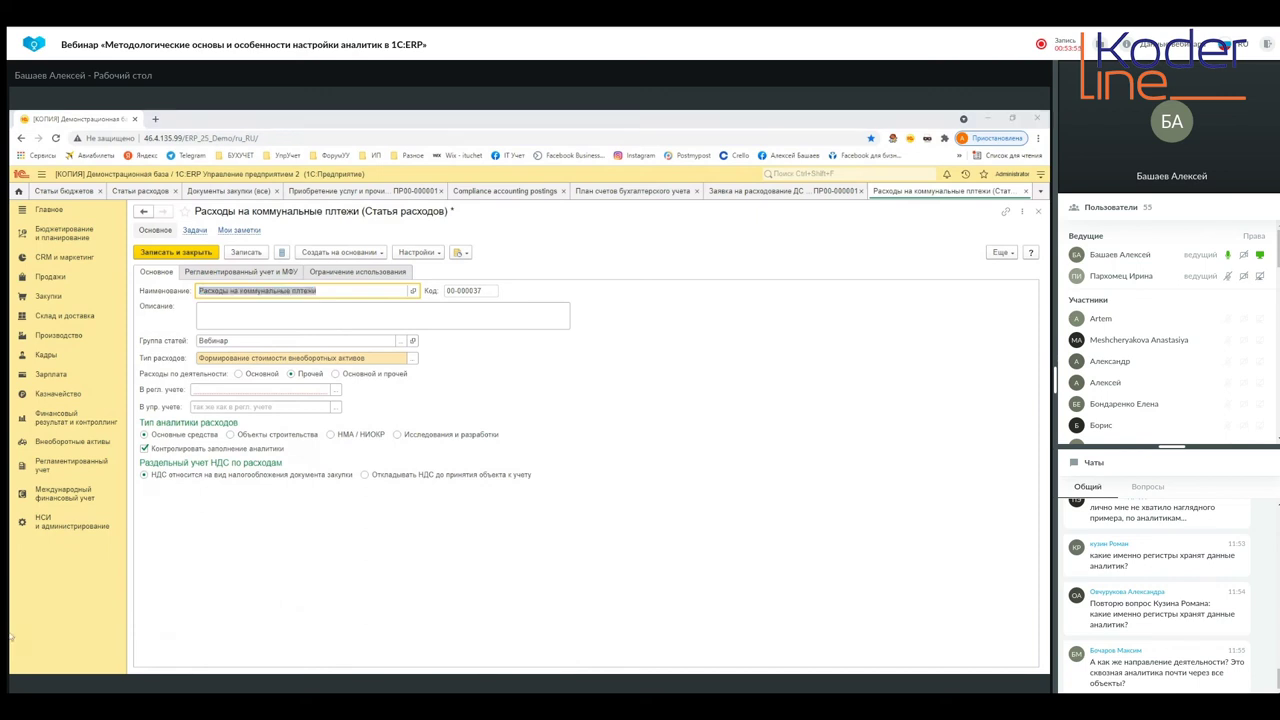